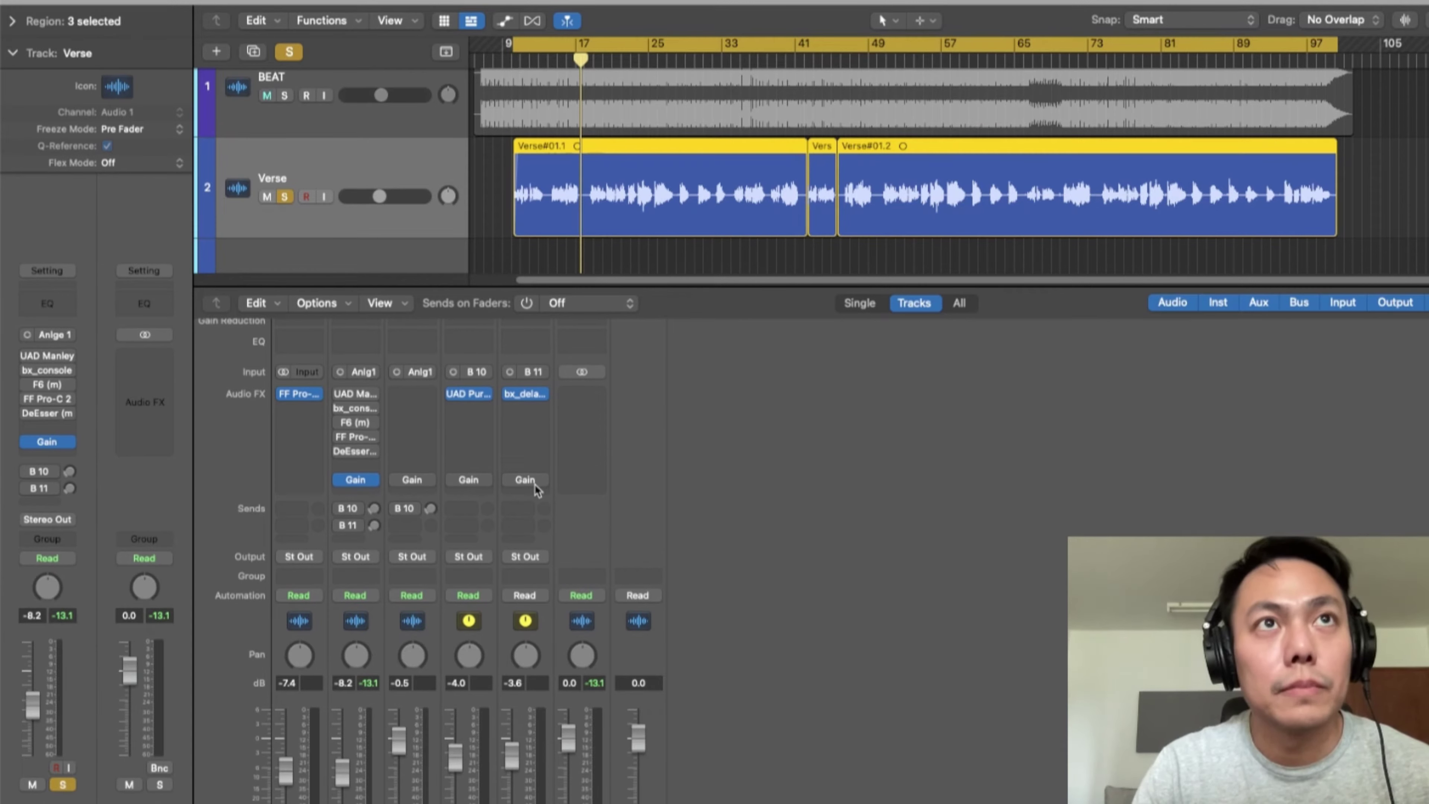
Play the Verse vocal with only Gain active, and switch it to the full insert chain and both sends with Gain bypassed.
left_click(937, 508)
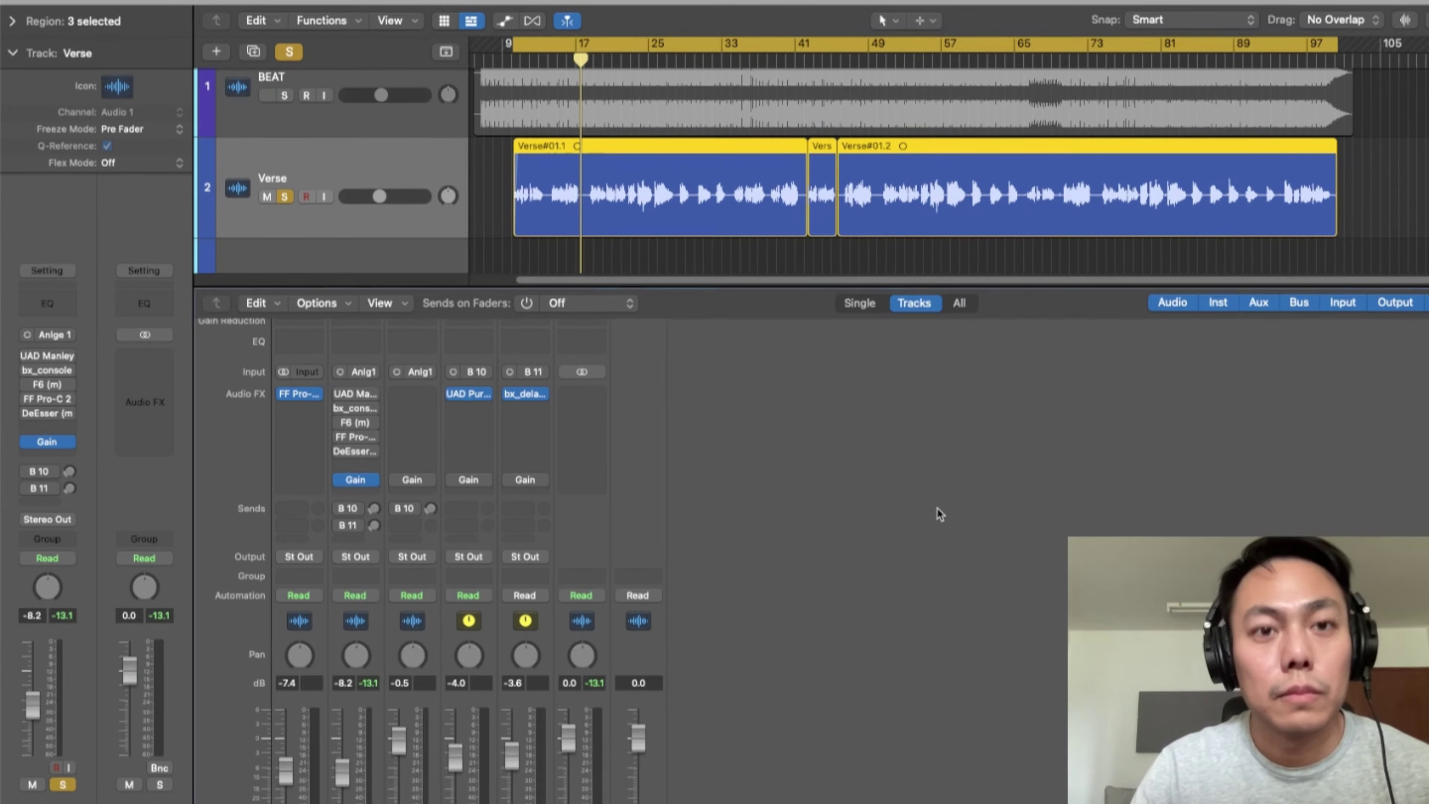
key("space")
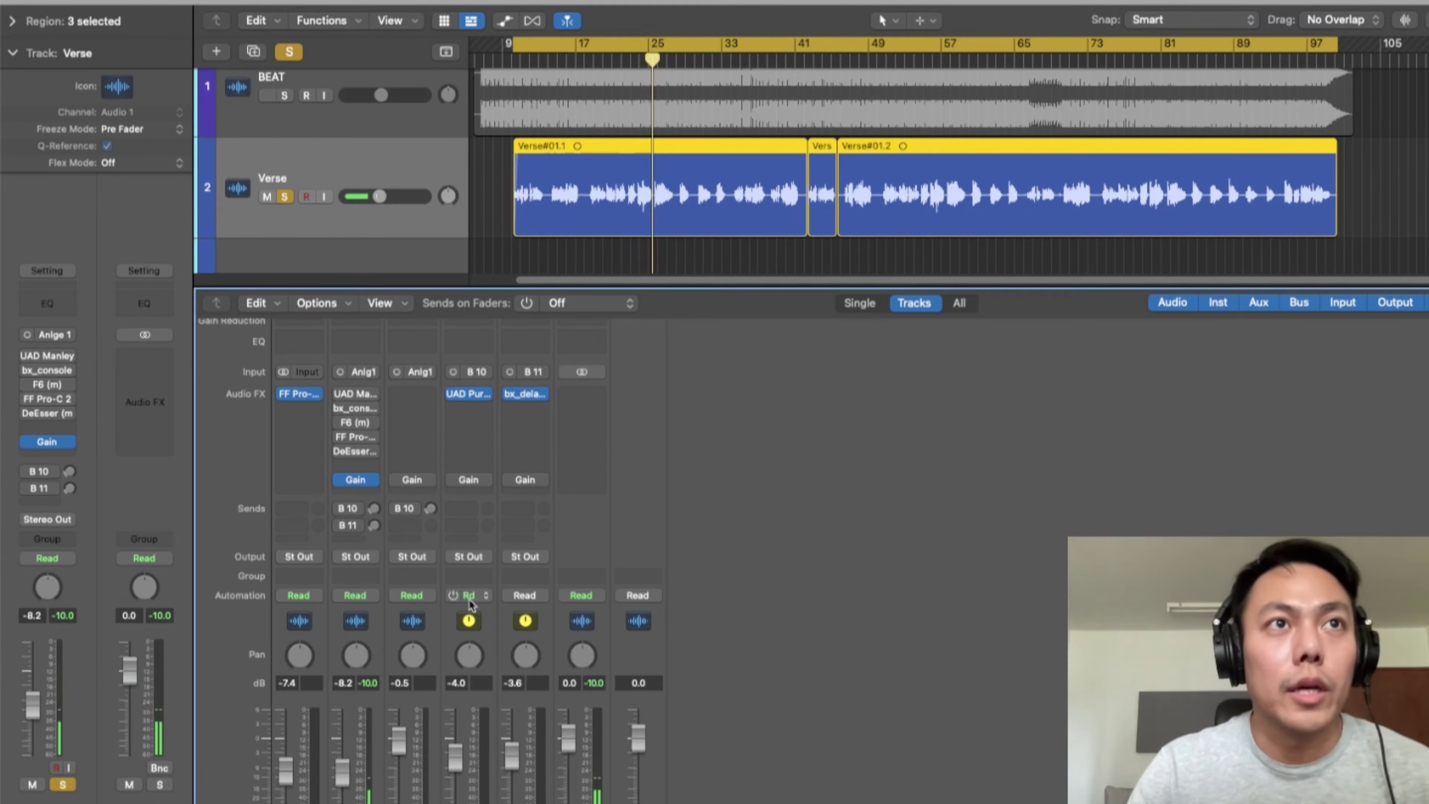
left_click(337, 452)
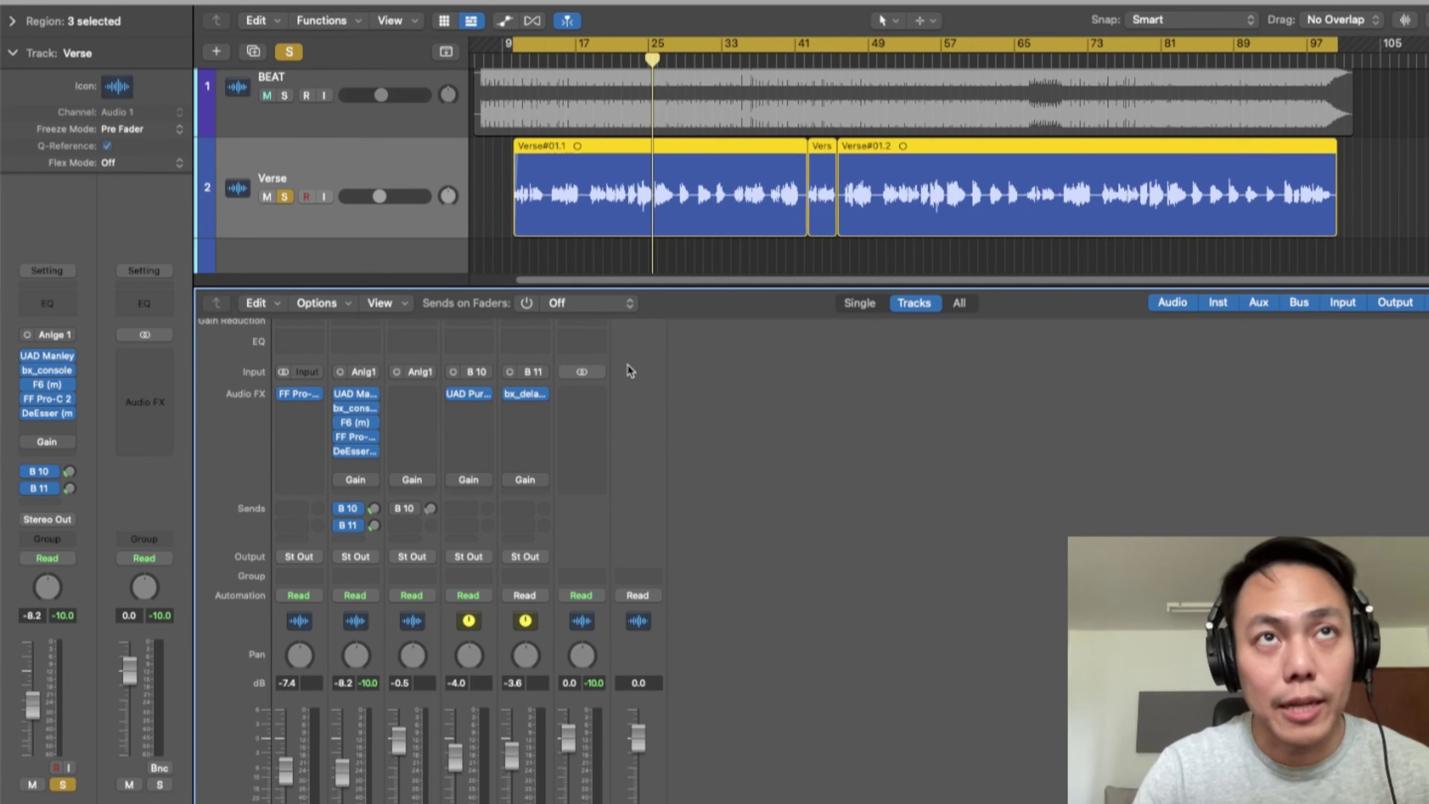
Listen to the fully processed Verse vocal, including the sections around bar 73 and bar 33.
key("space")
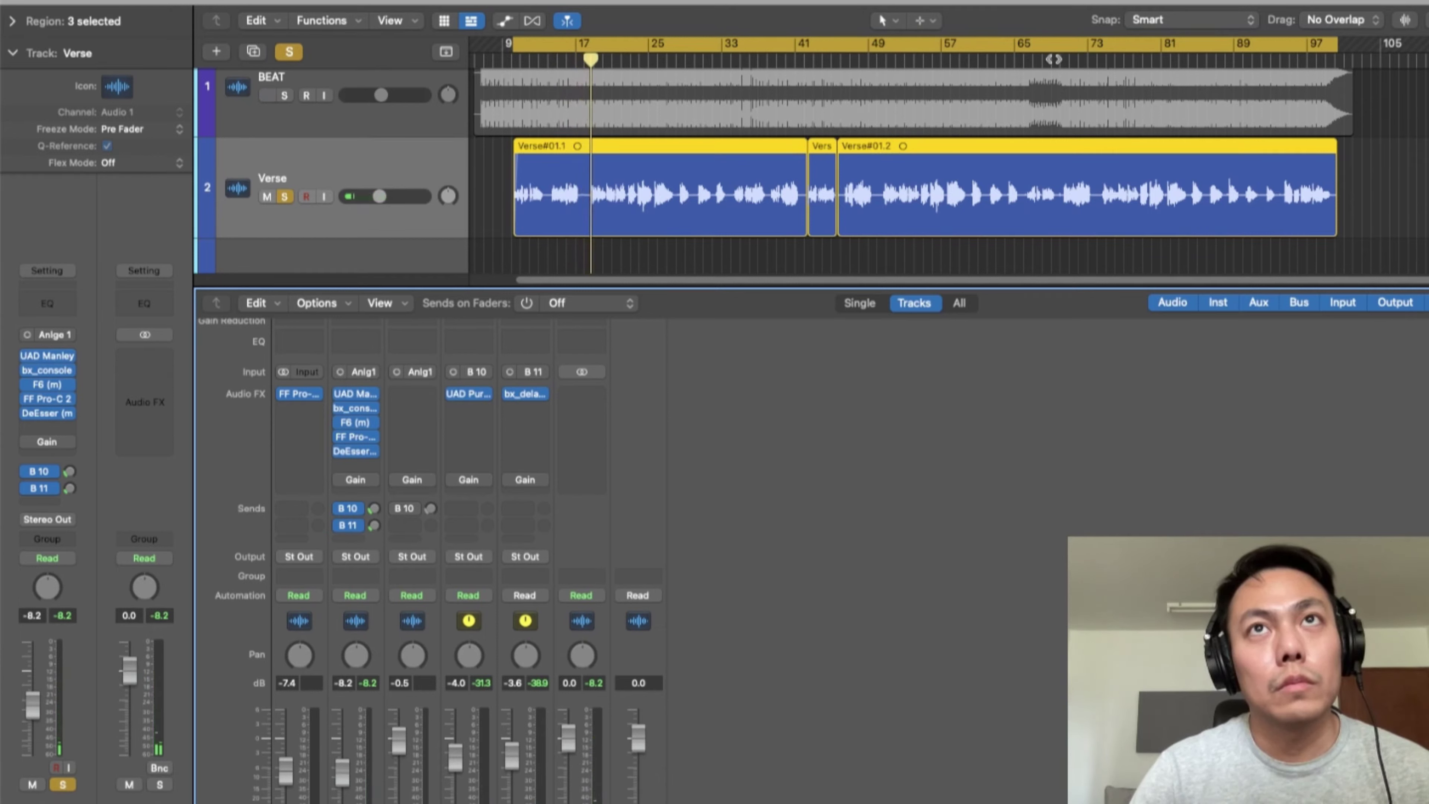
left_click(1099, 62)
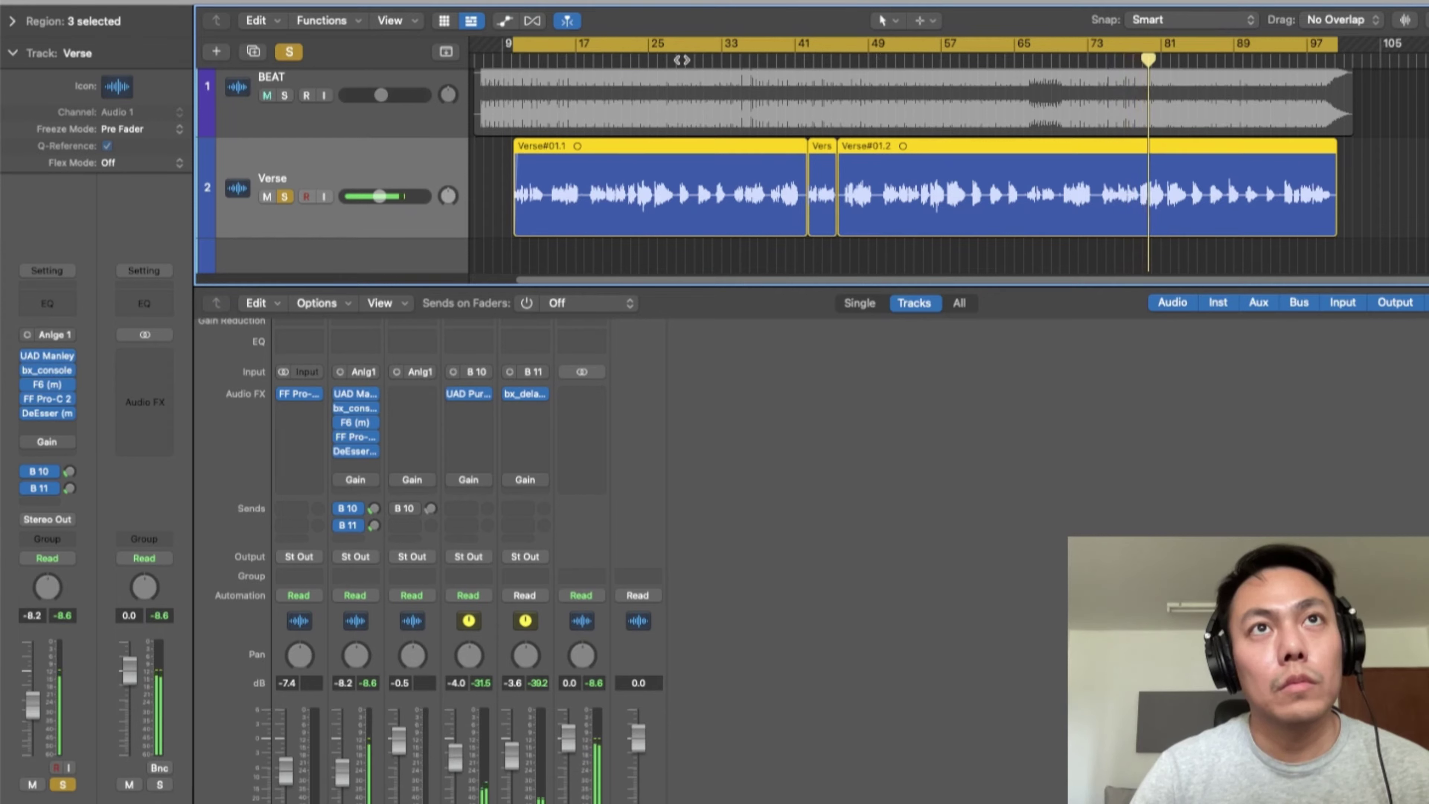
left_click(735, 59)
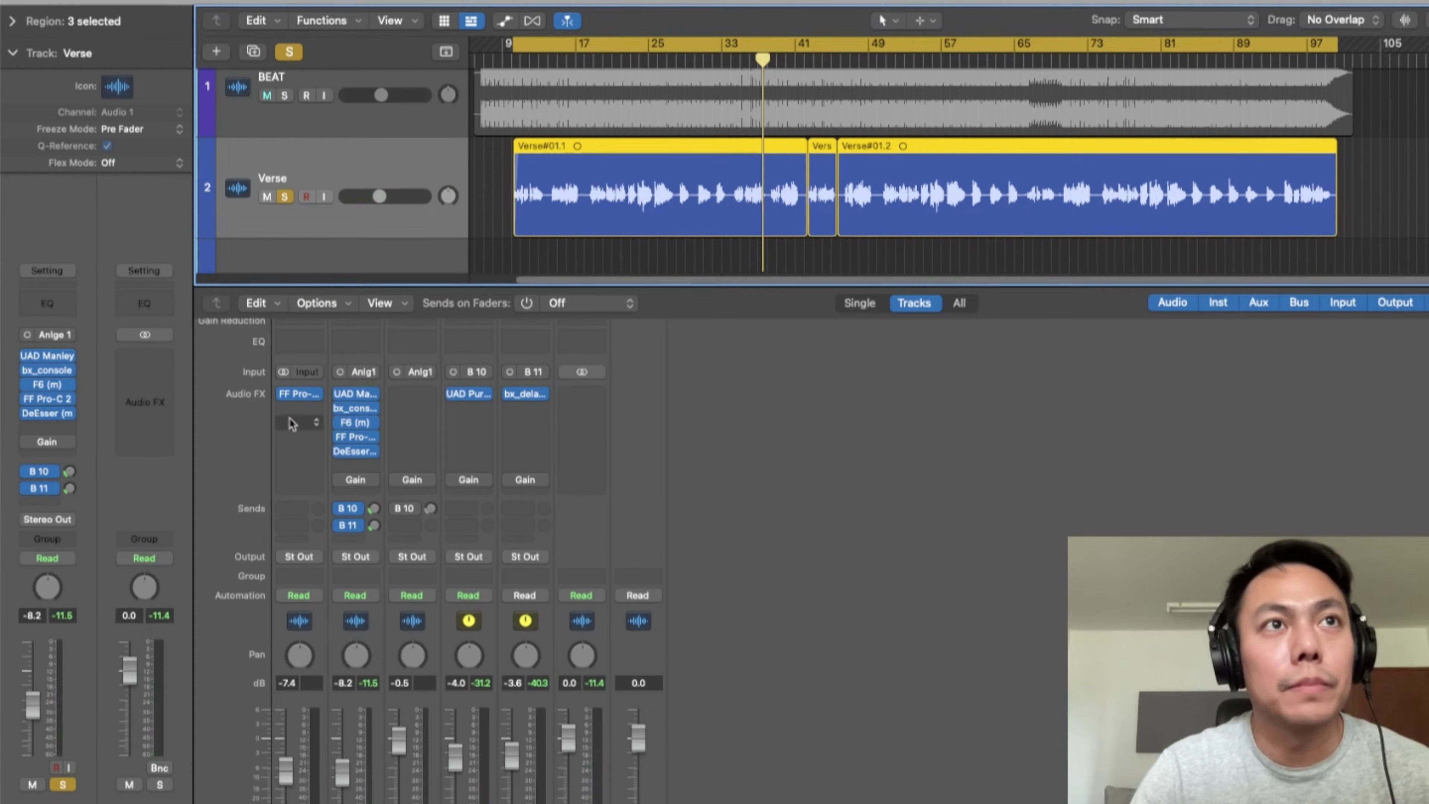
Bypass every insert and send on the Verse track except UAD Manley VOXBOX, and open that plug-in's window clear of the mixer.
left_click(342, 393)
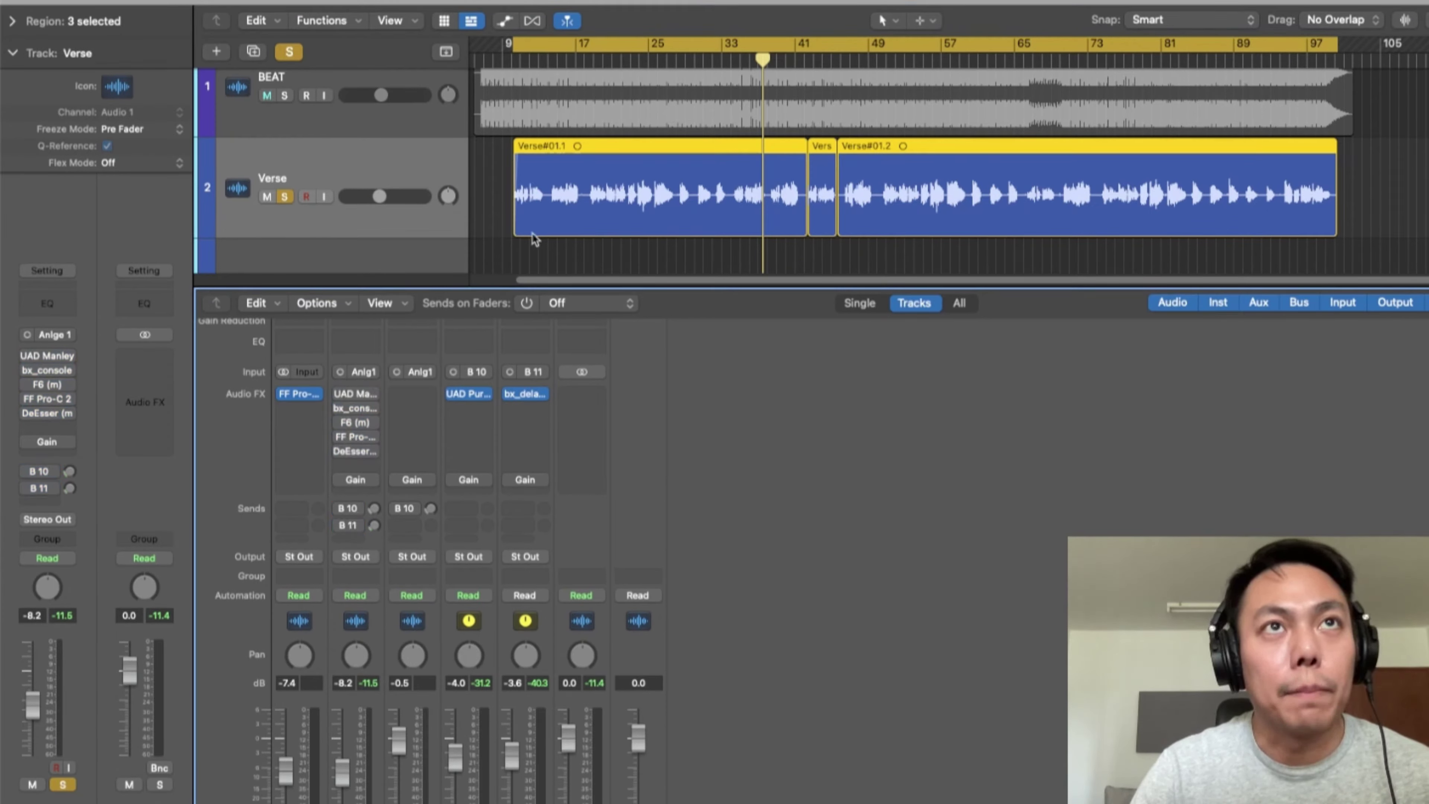
key("Return")
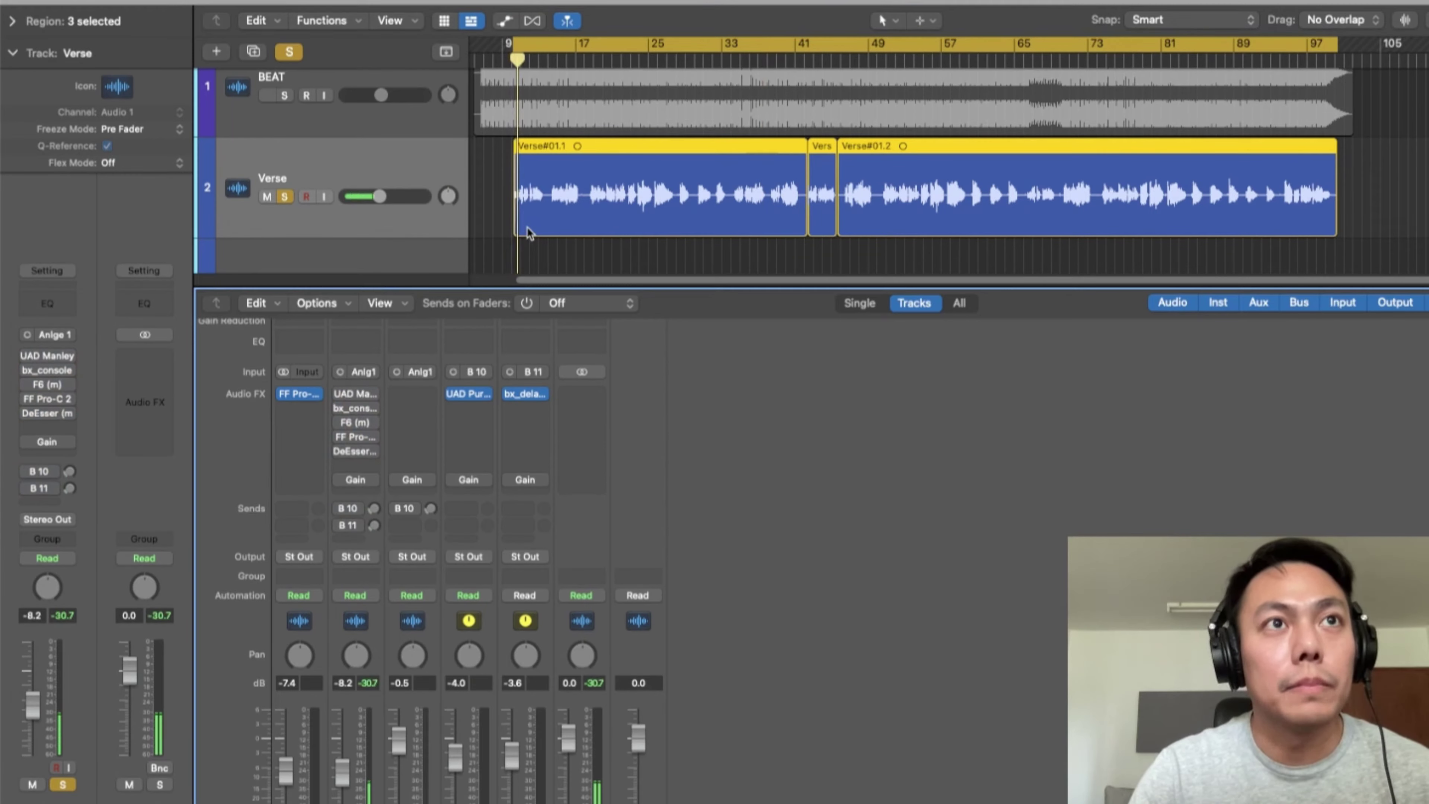
left_click(357, 390)
left_click(340, 393)
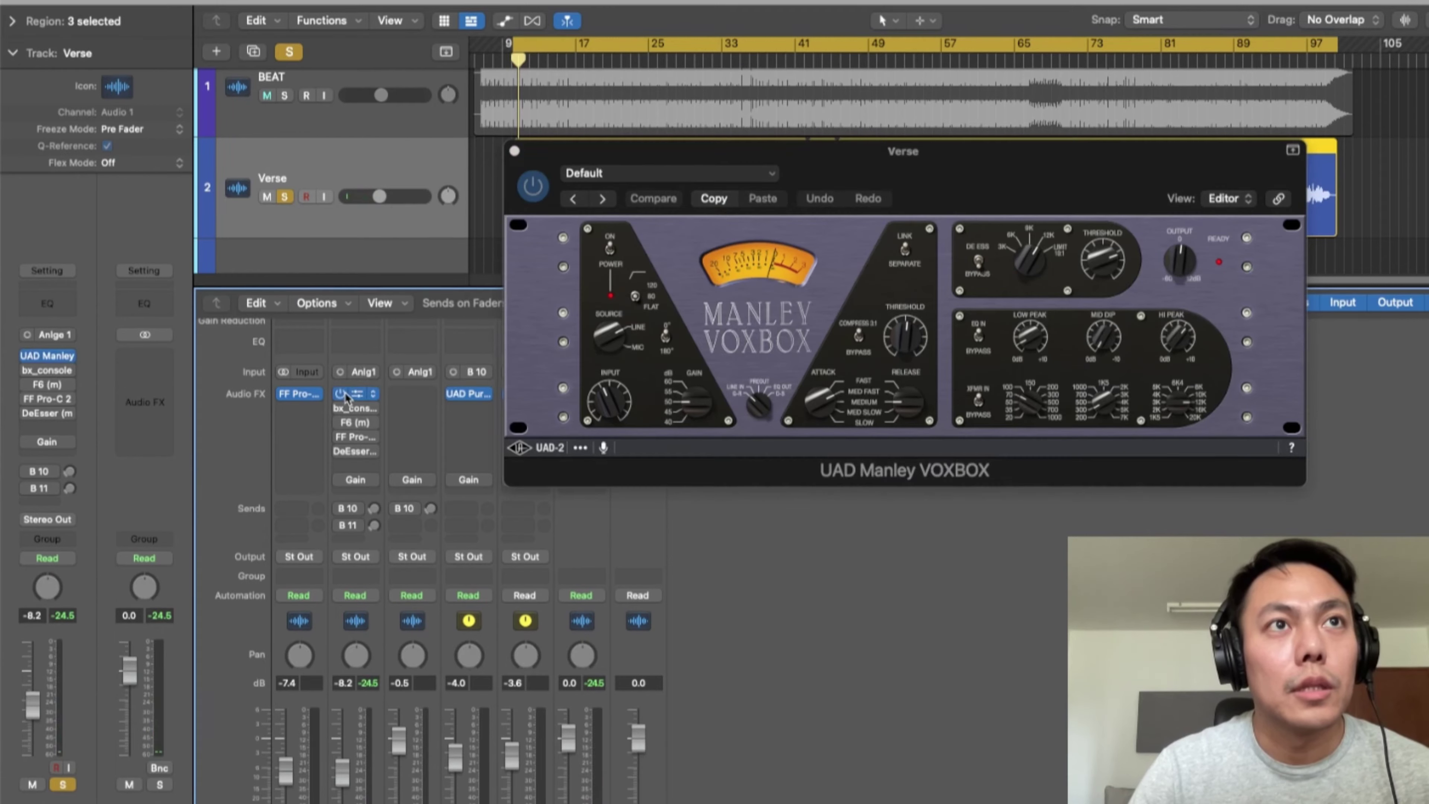
left_click_drag(748, 147, 820, 208)
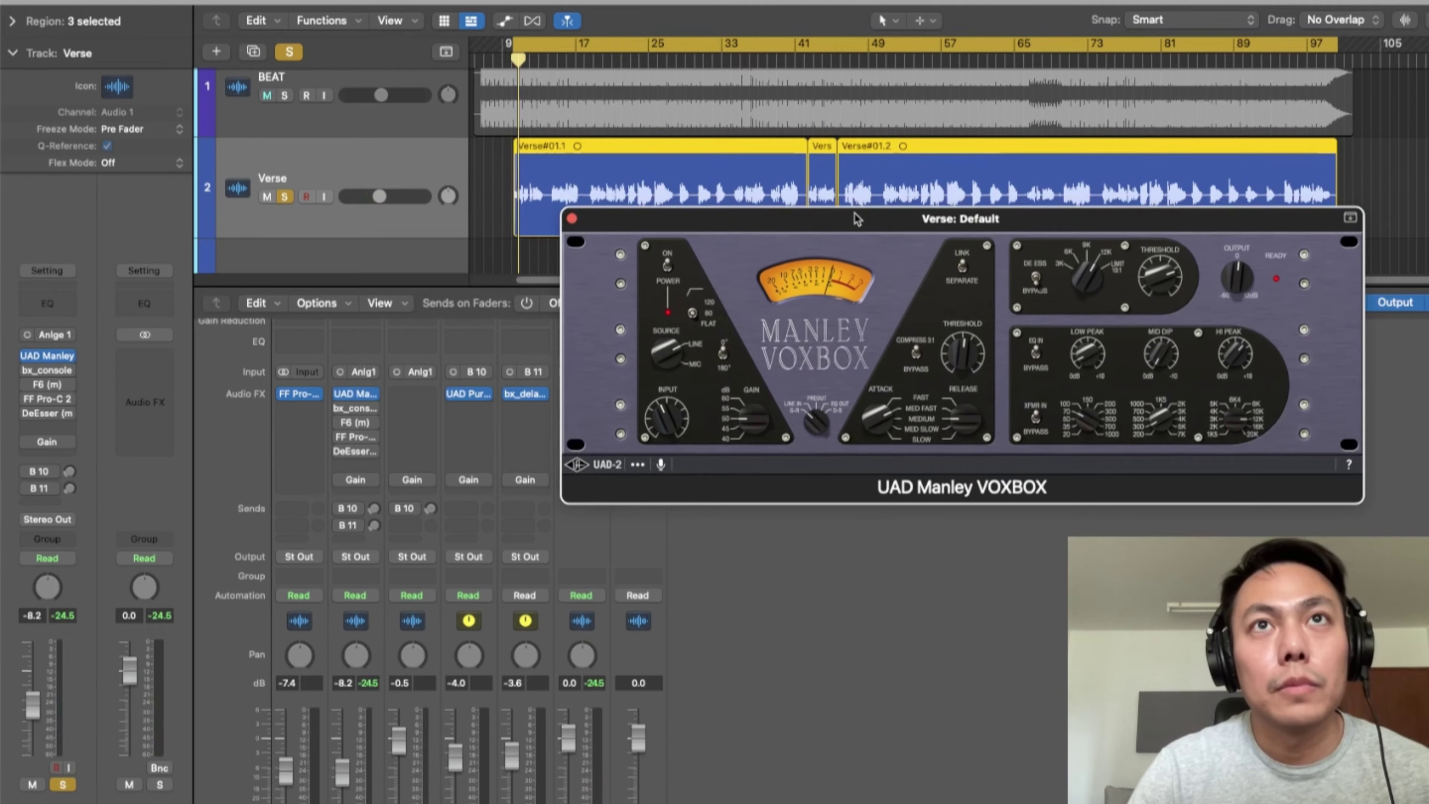
left_click(856, 213)
left_click_drag(857, 213, 945, 318)
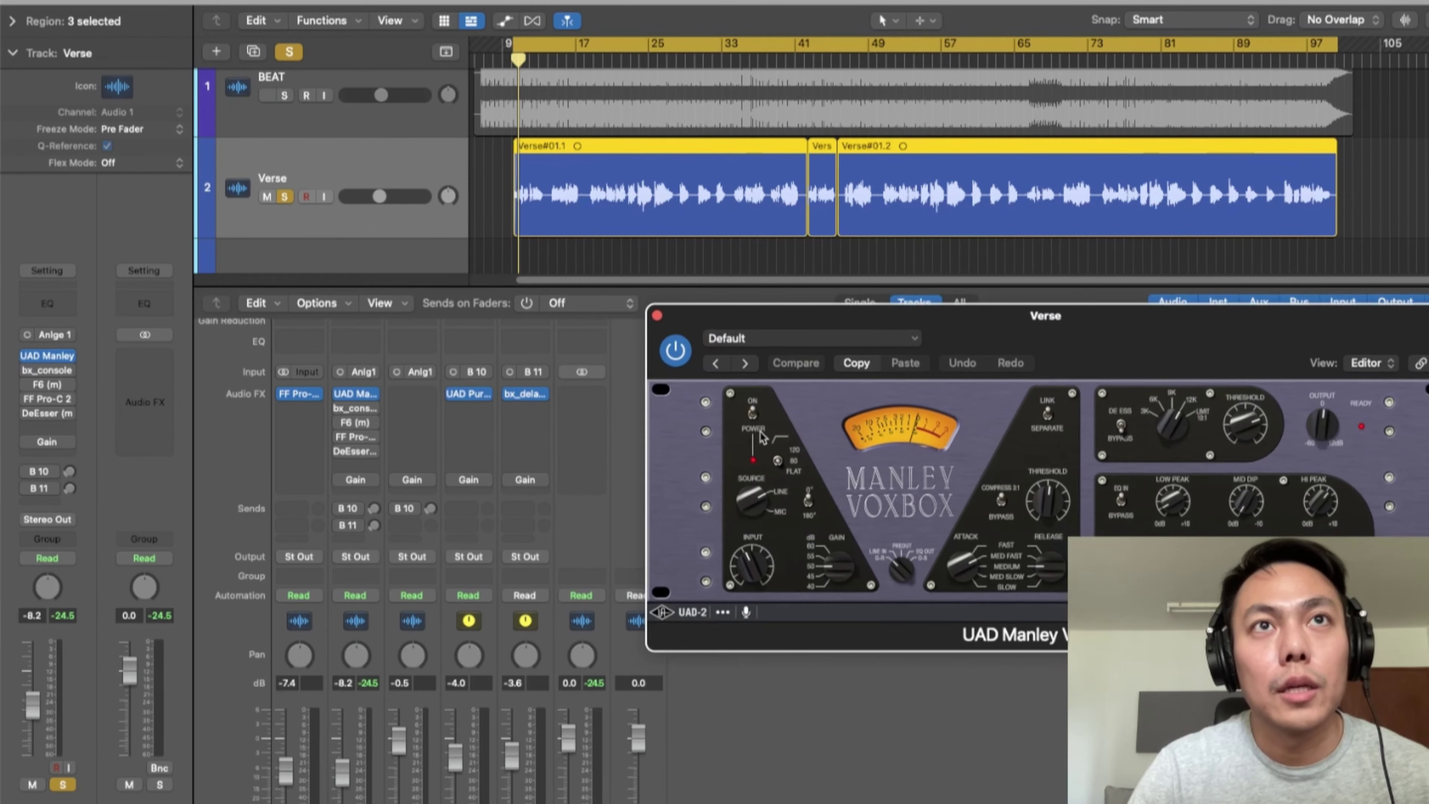
Play the verse from its start to compare it with UAD Manley VOXBOX active and bypassed, leaving it active and closing its window.
key("space")
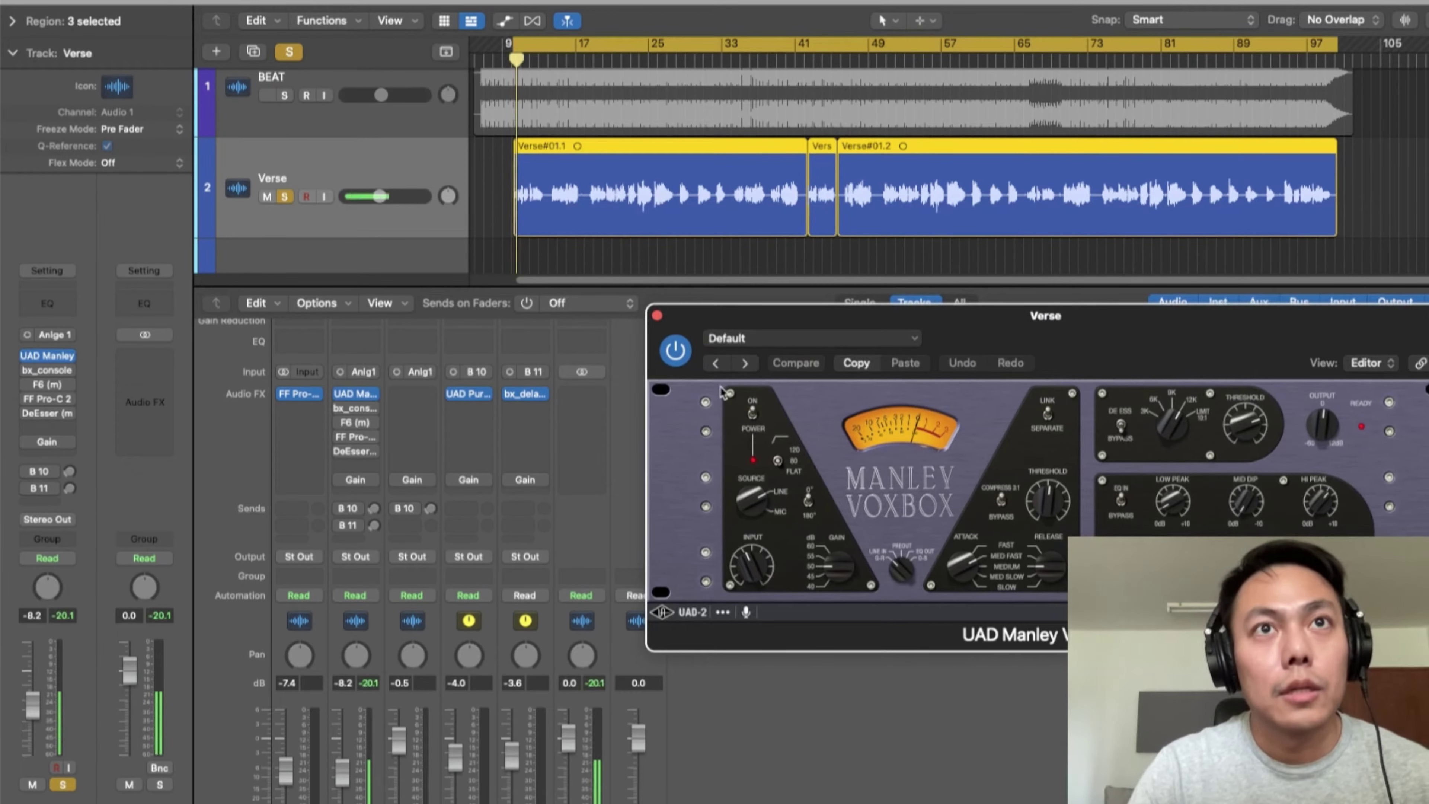
left_click(685, 355)
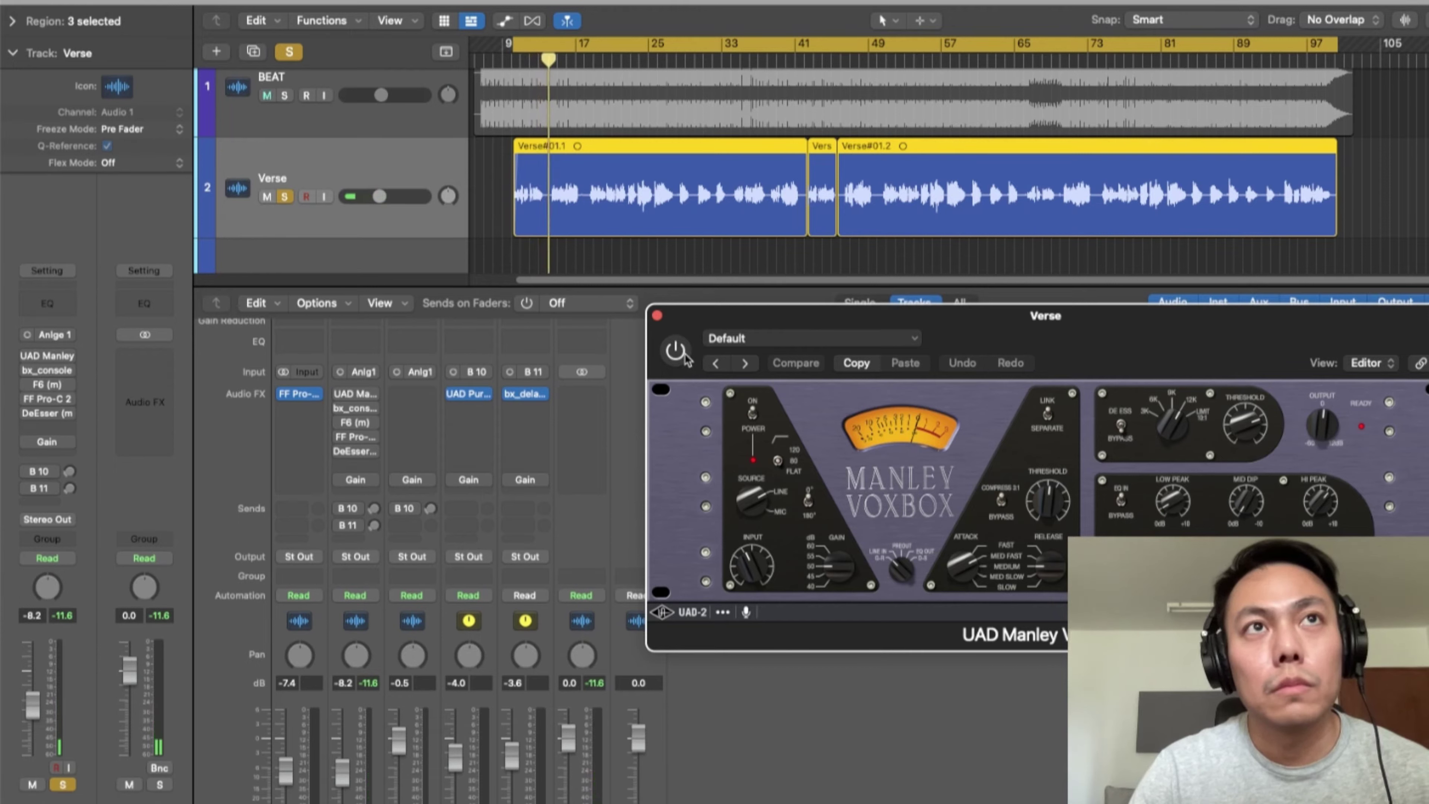
left_click(688, 357)
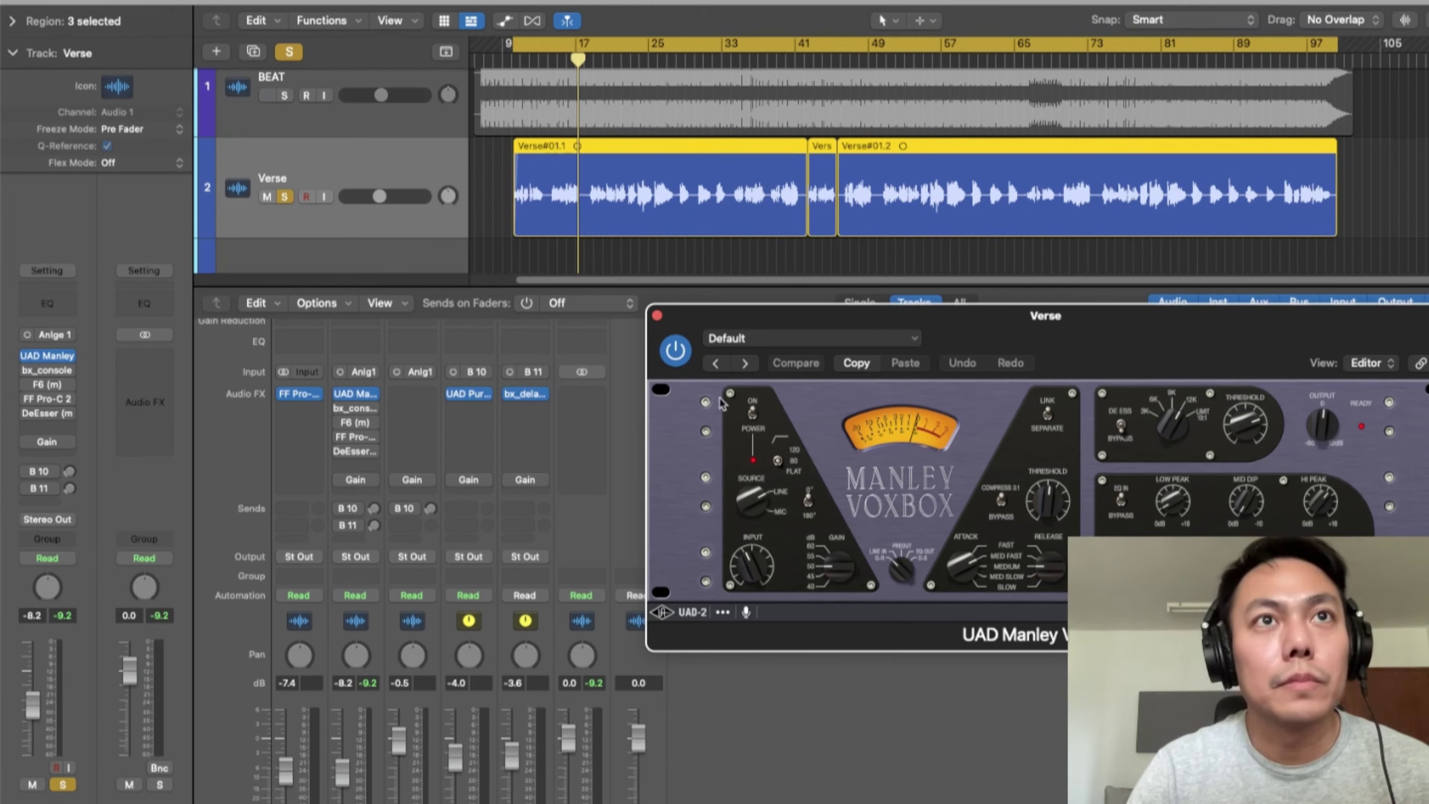
left_click(658, 316)
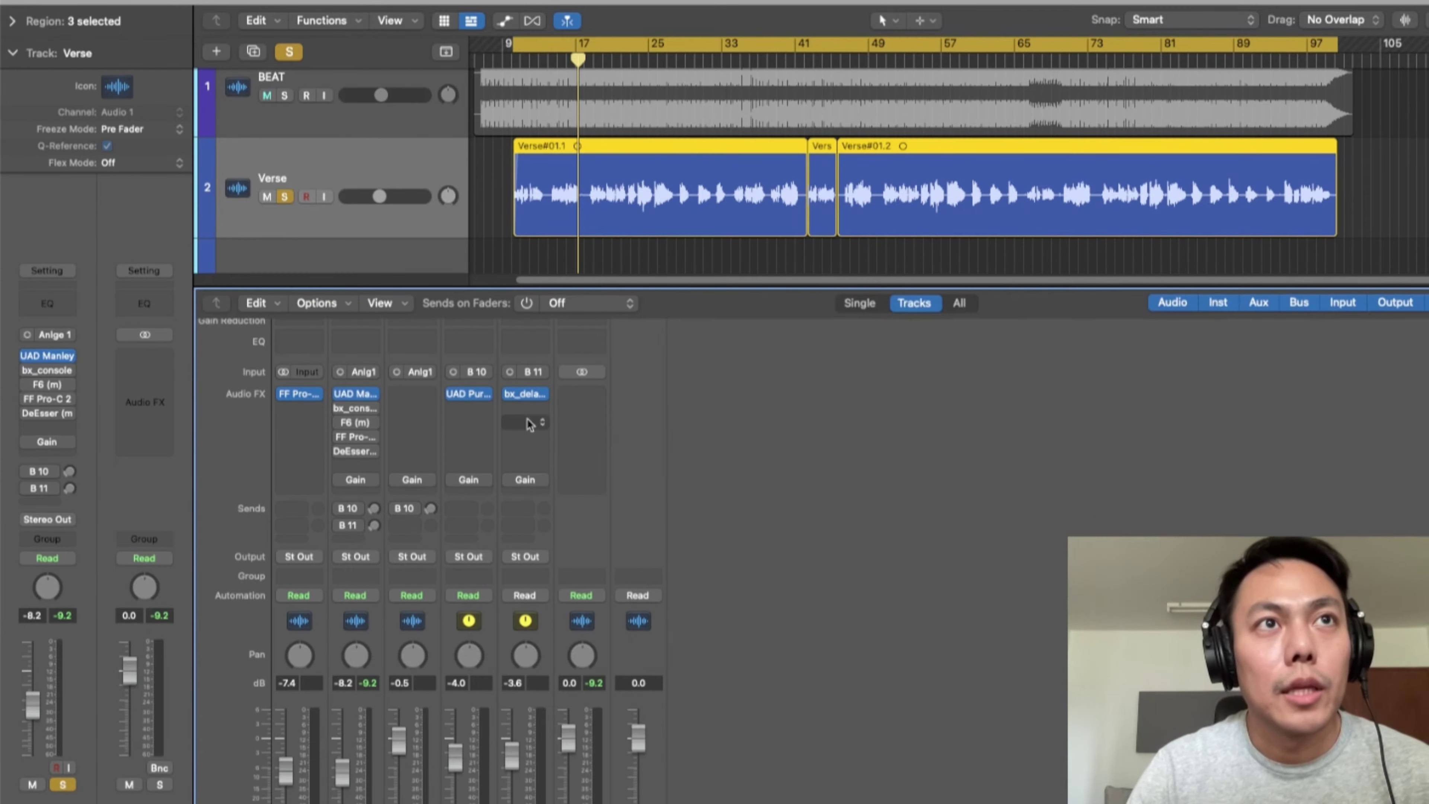
Enable bx_console AMEK 9099 on the Verse track, open its window beside the mixer, and play the verse through it.
left_click(360, 406)
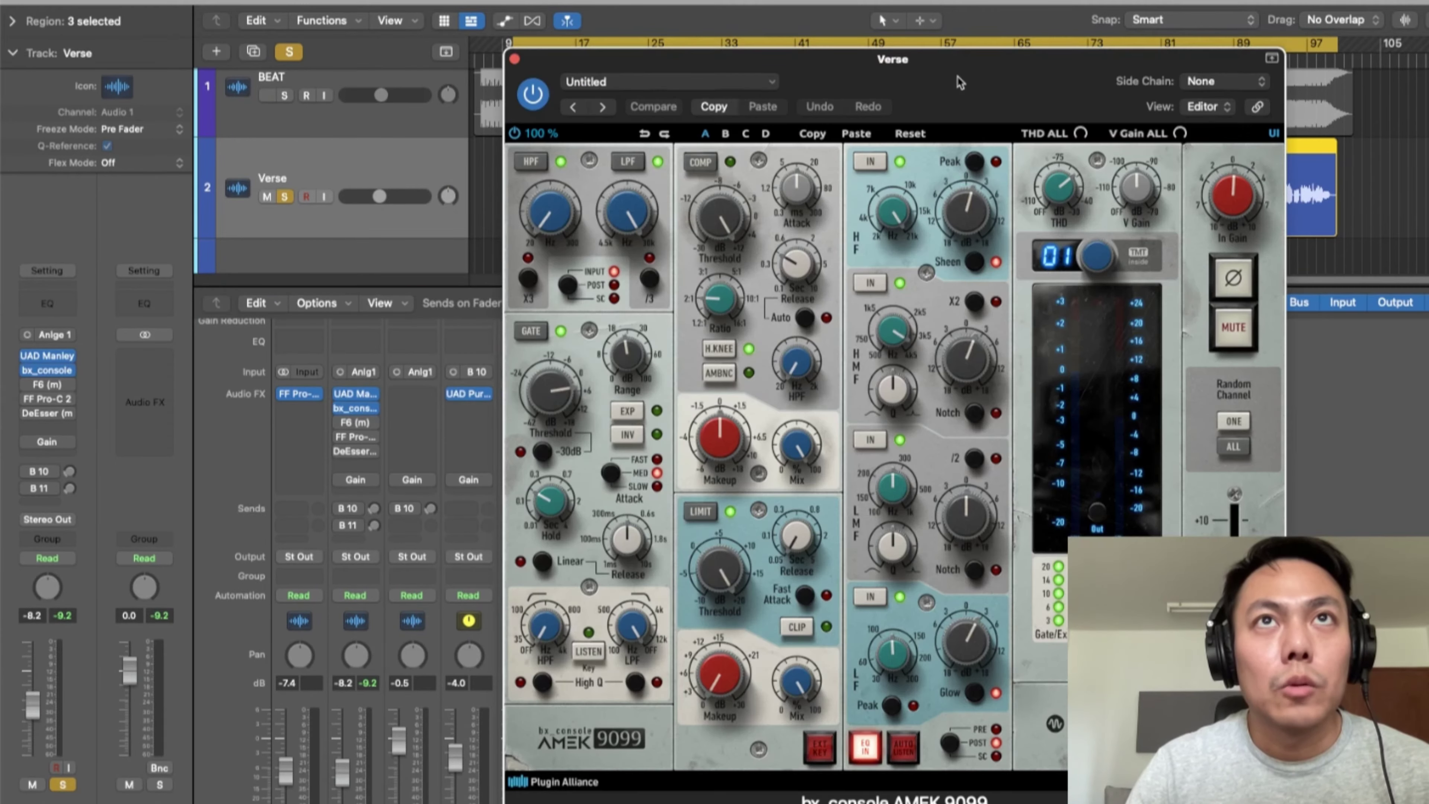
left_click_drag(957, 66, 1198, 54)
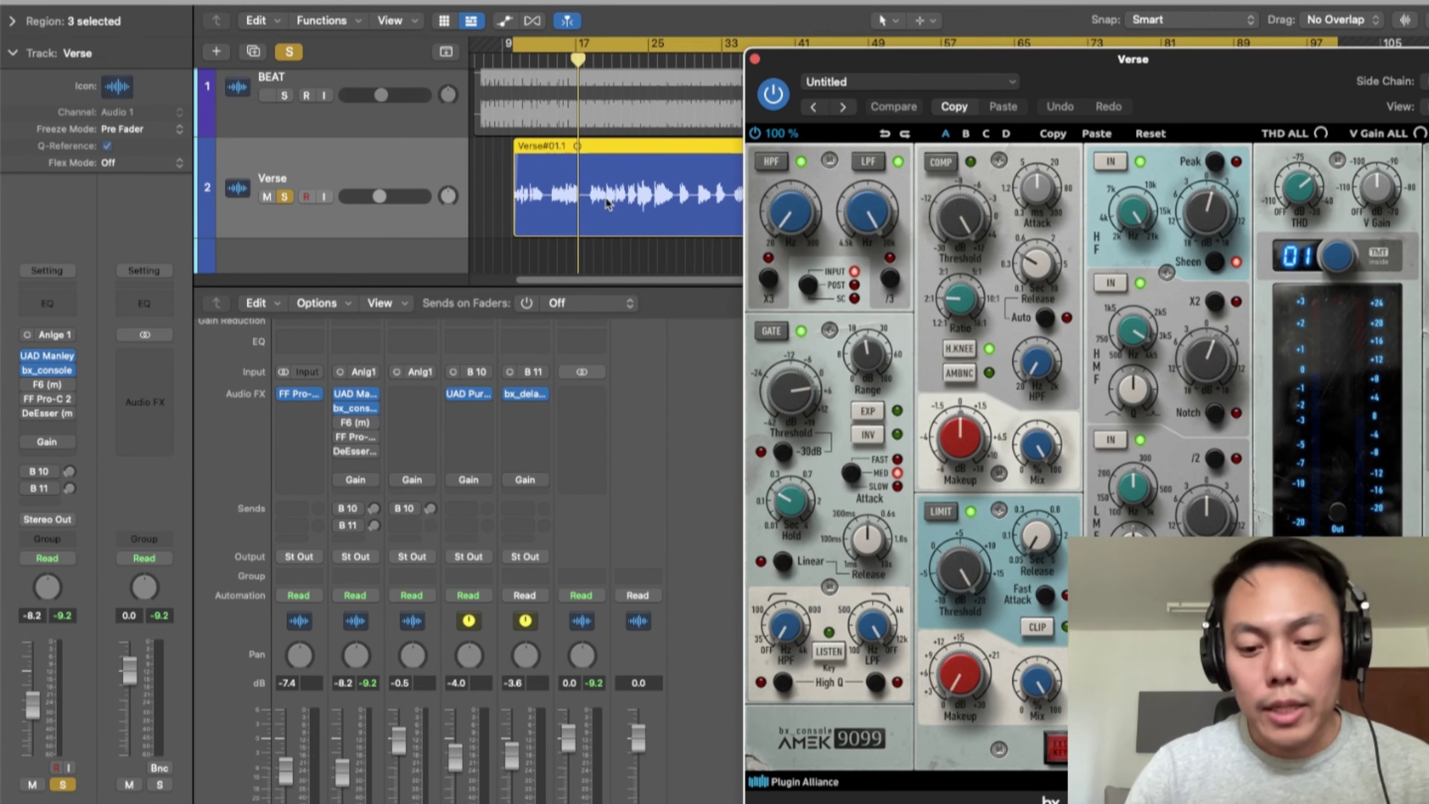
key("space")
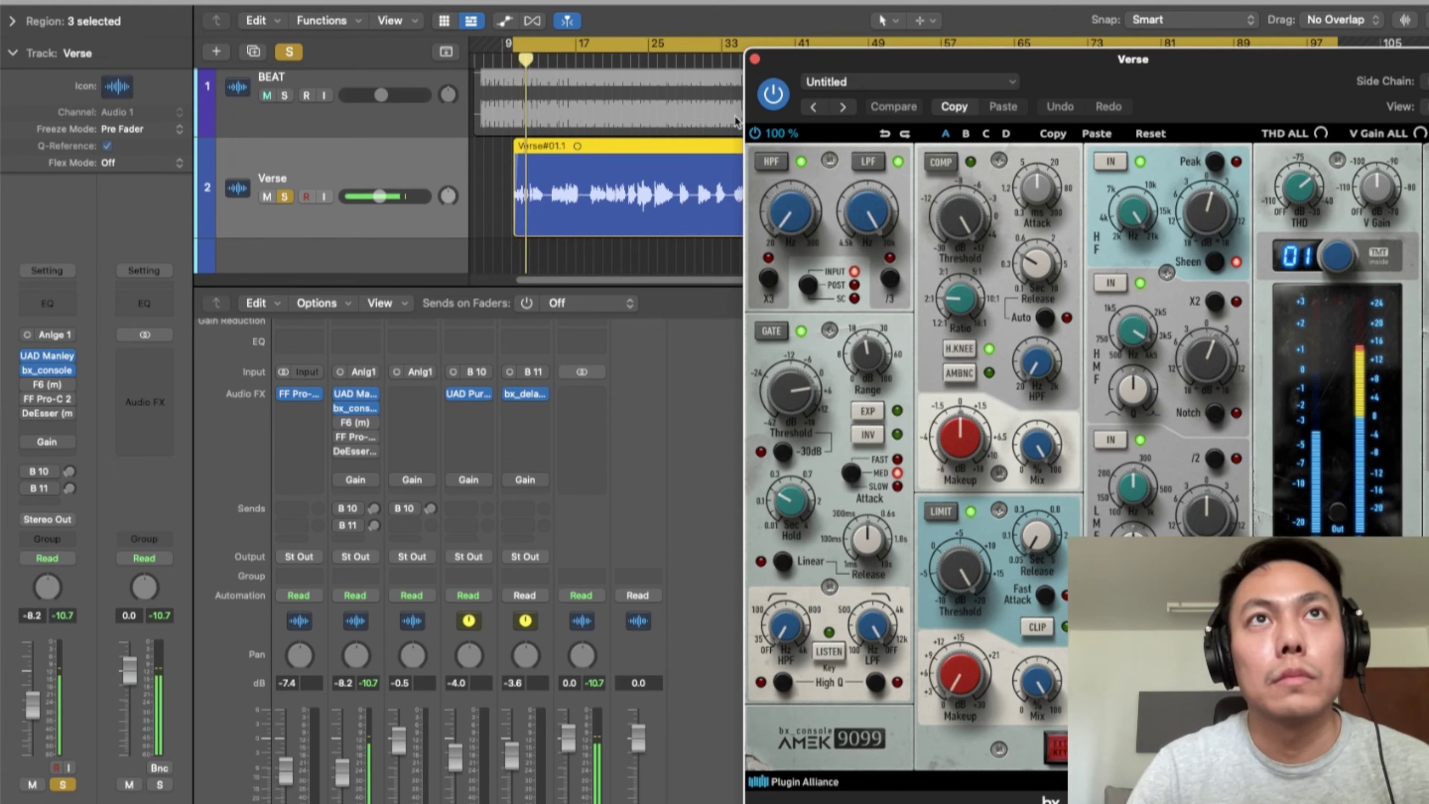
Compare the vocal from about bar 18 with bx_console AMEK 9099 bypassed and active, leaving it active and closing its window.
left_click(594, 62)
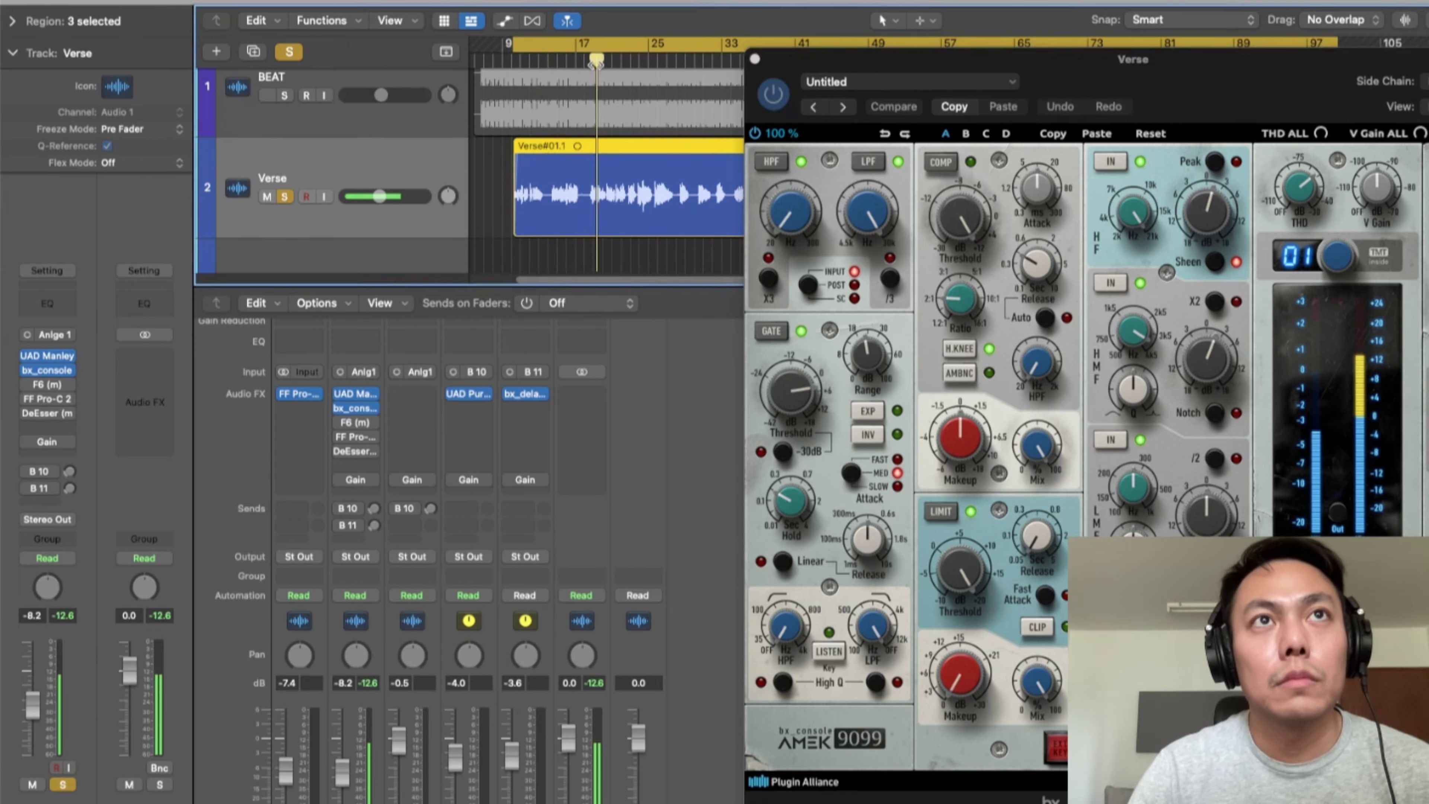
left_click(767, 100)
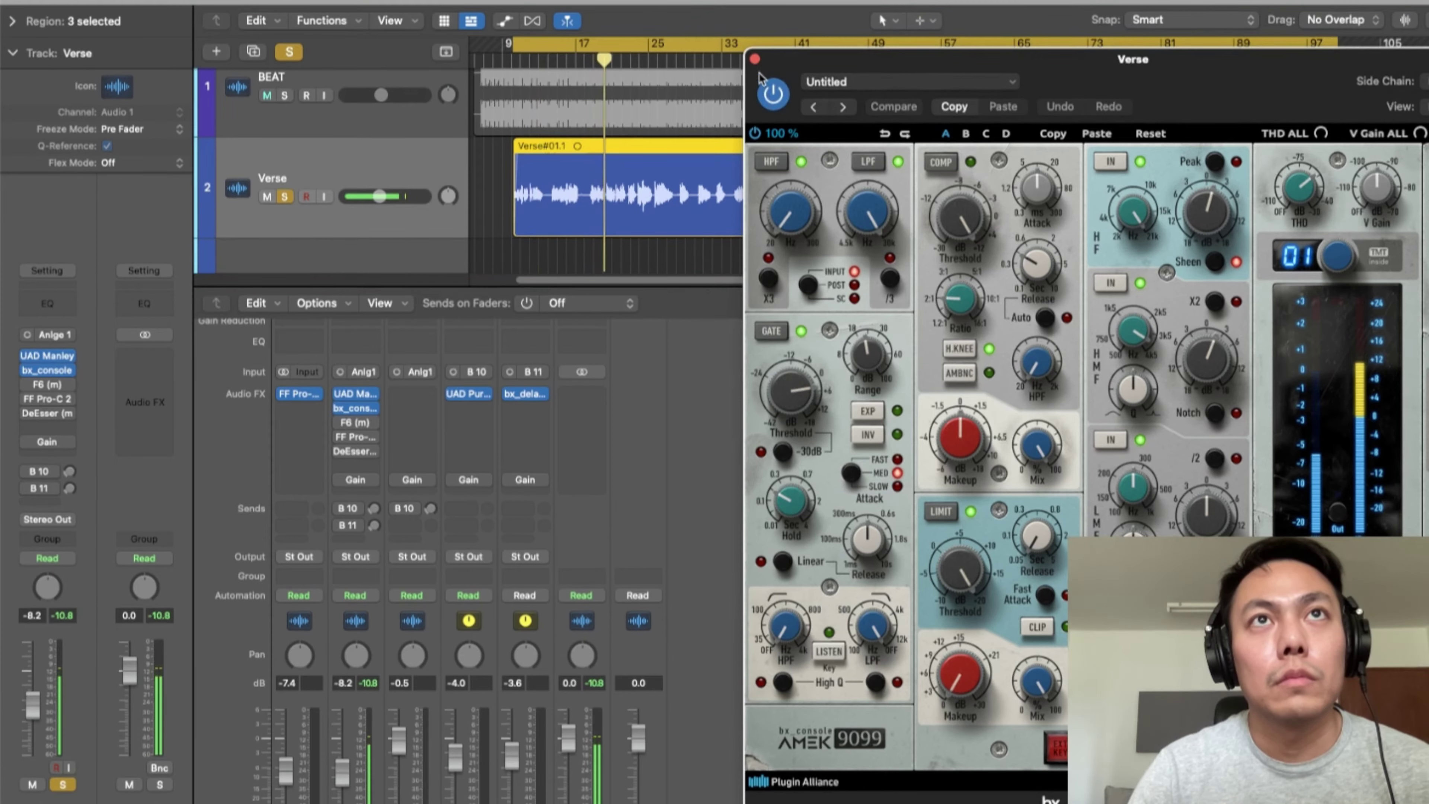
left_click(755, 133)
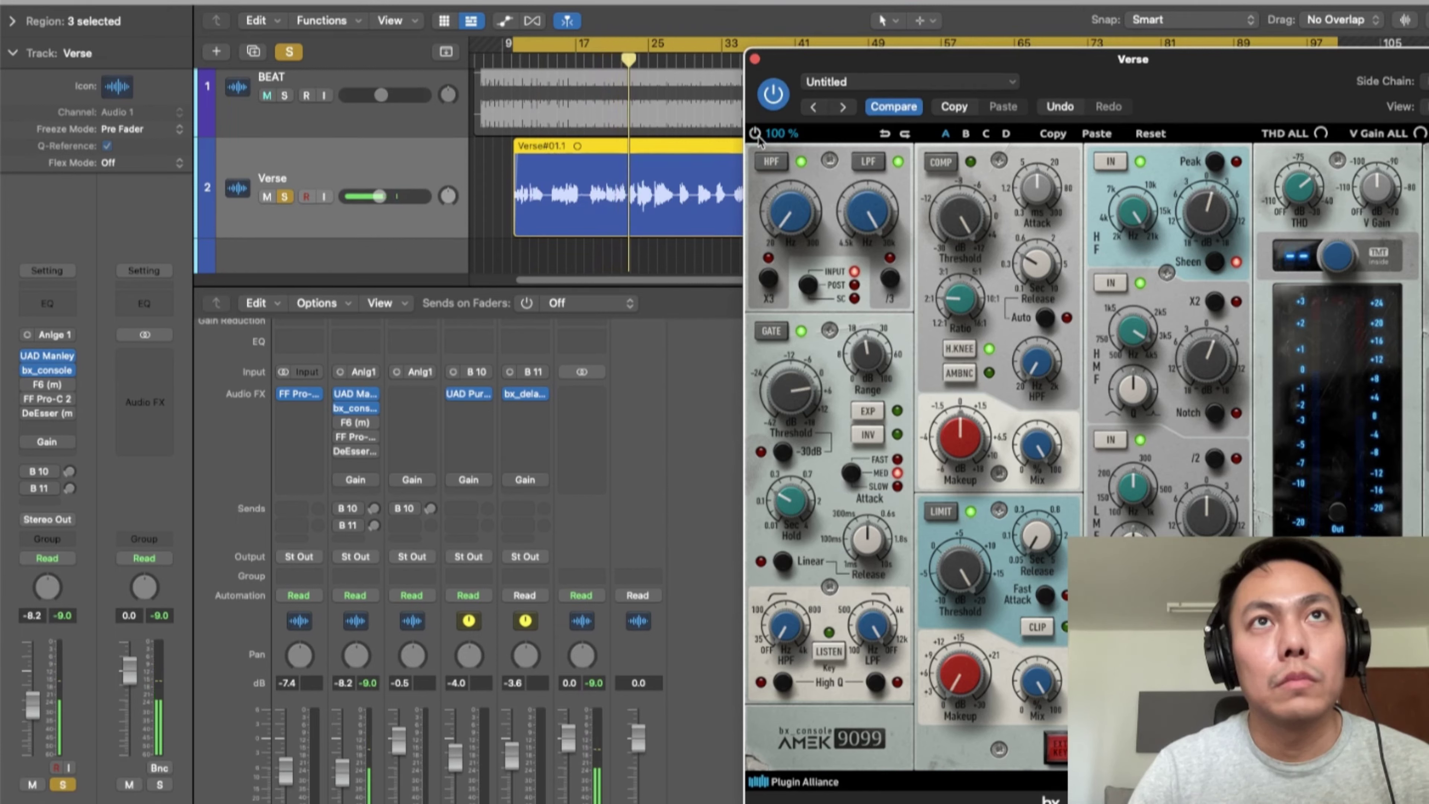
left_click(755, 133)
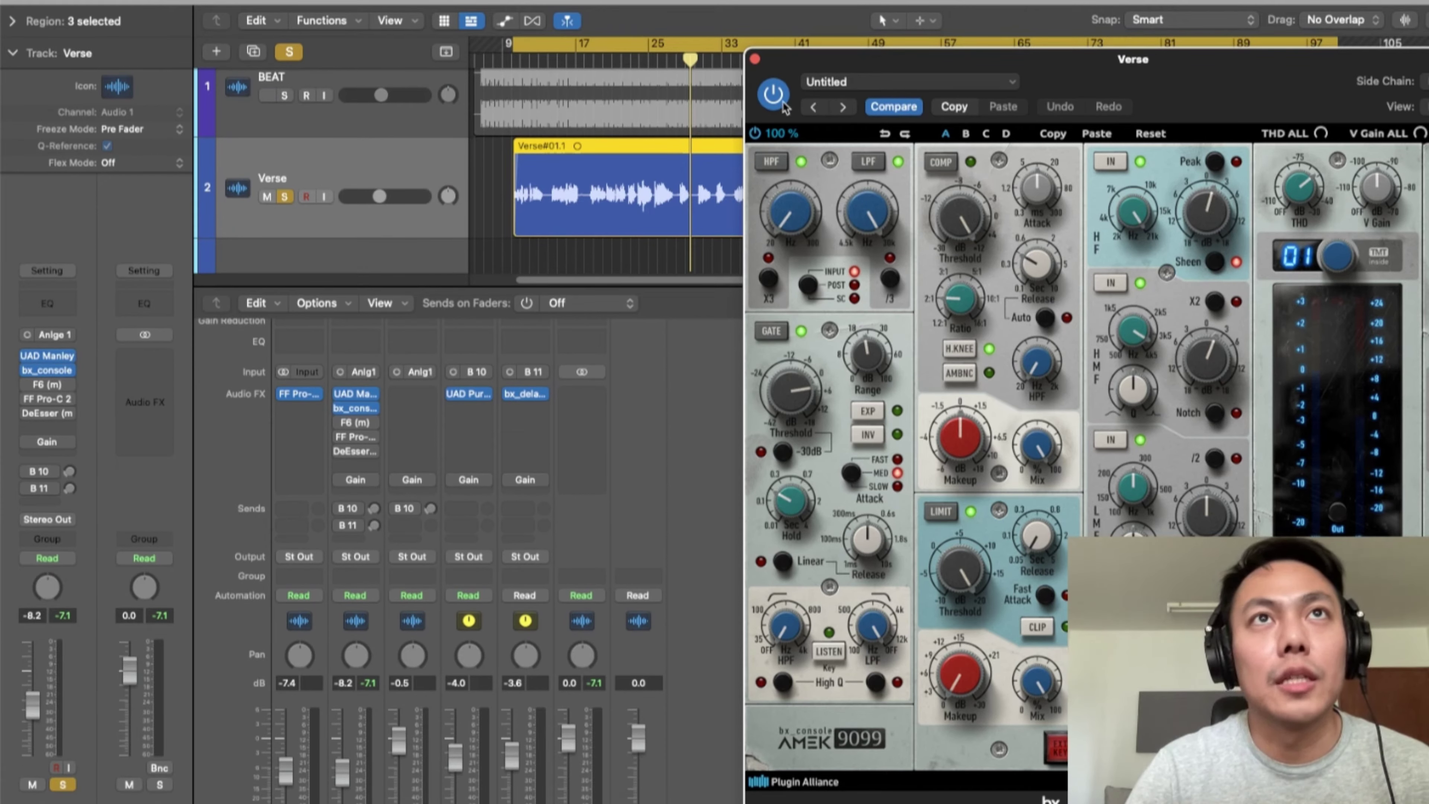
left_click(755, 59)
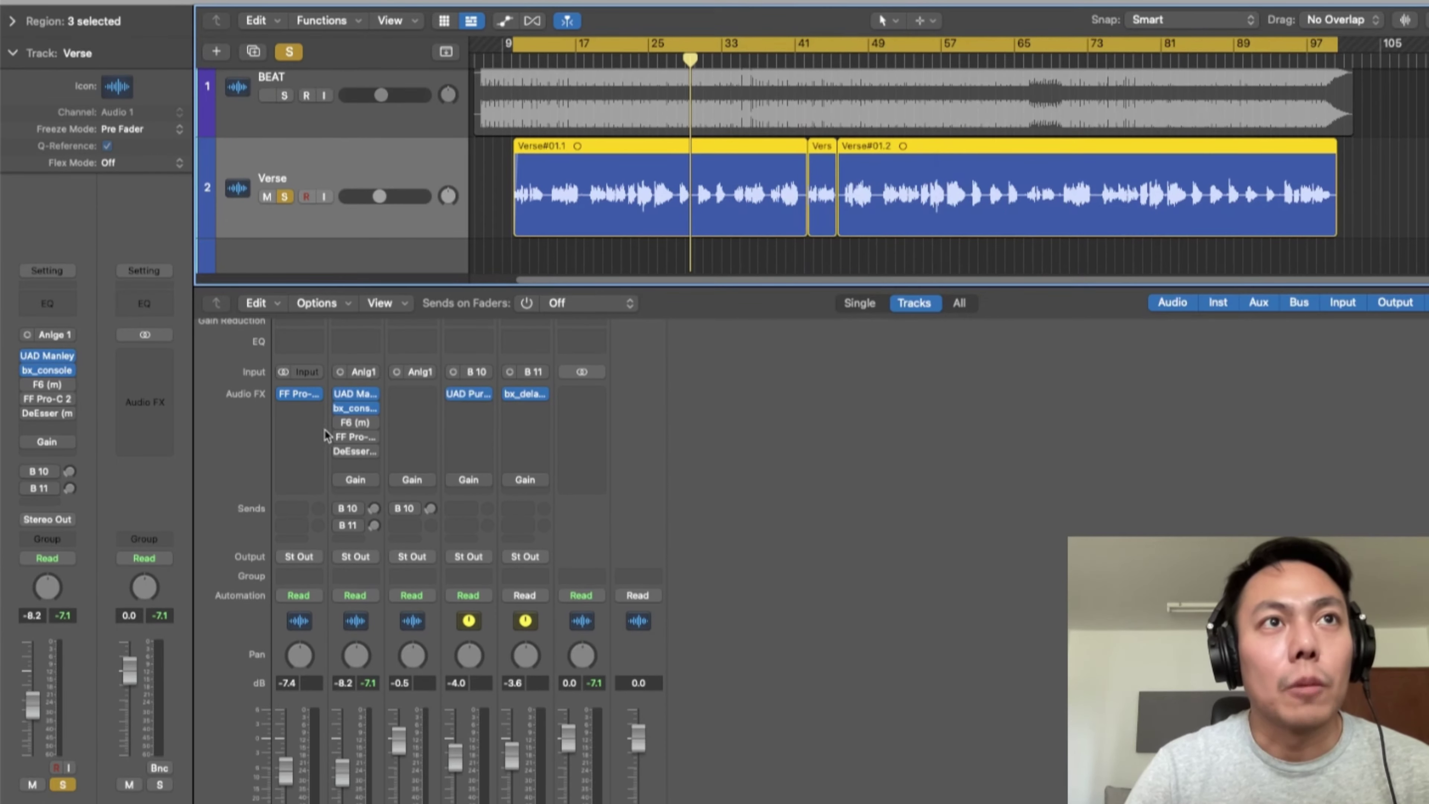
Enable the F6 equalizer on the Verse track and open its window clear of the mixer.
left_click(339, 422)
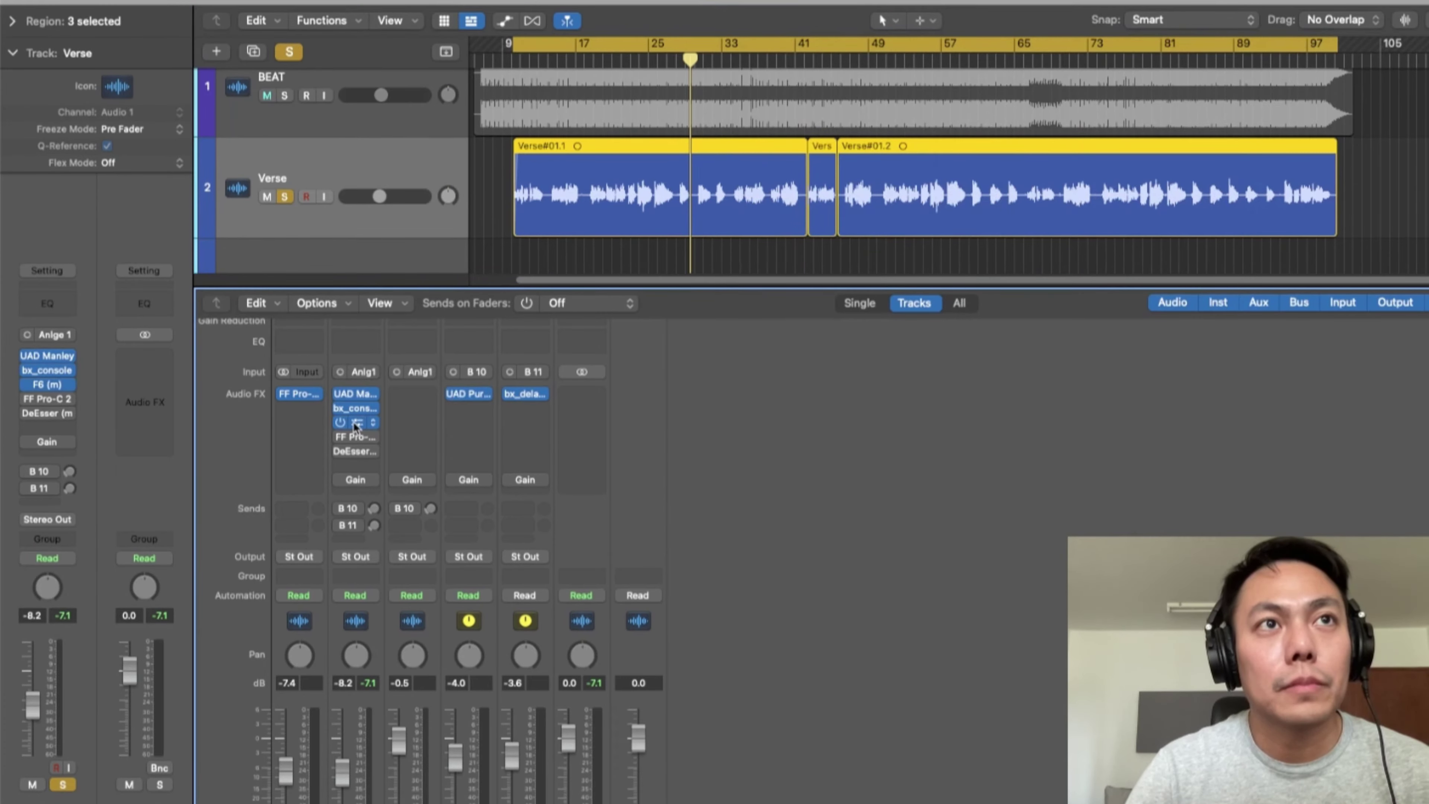
left_click(354, 422)
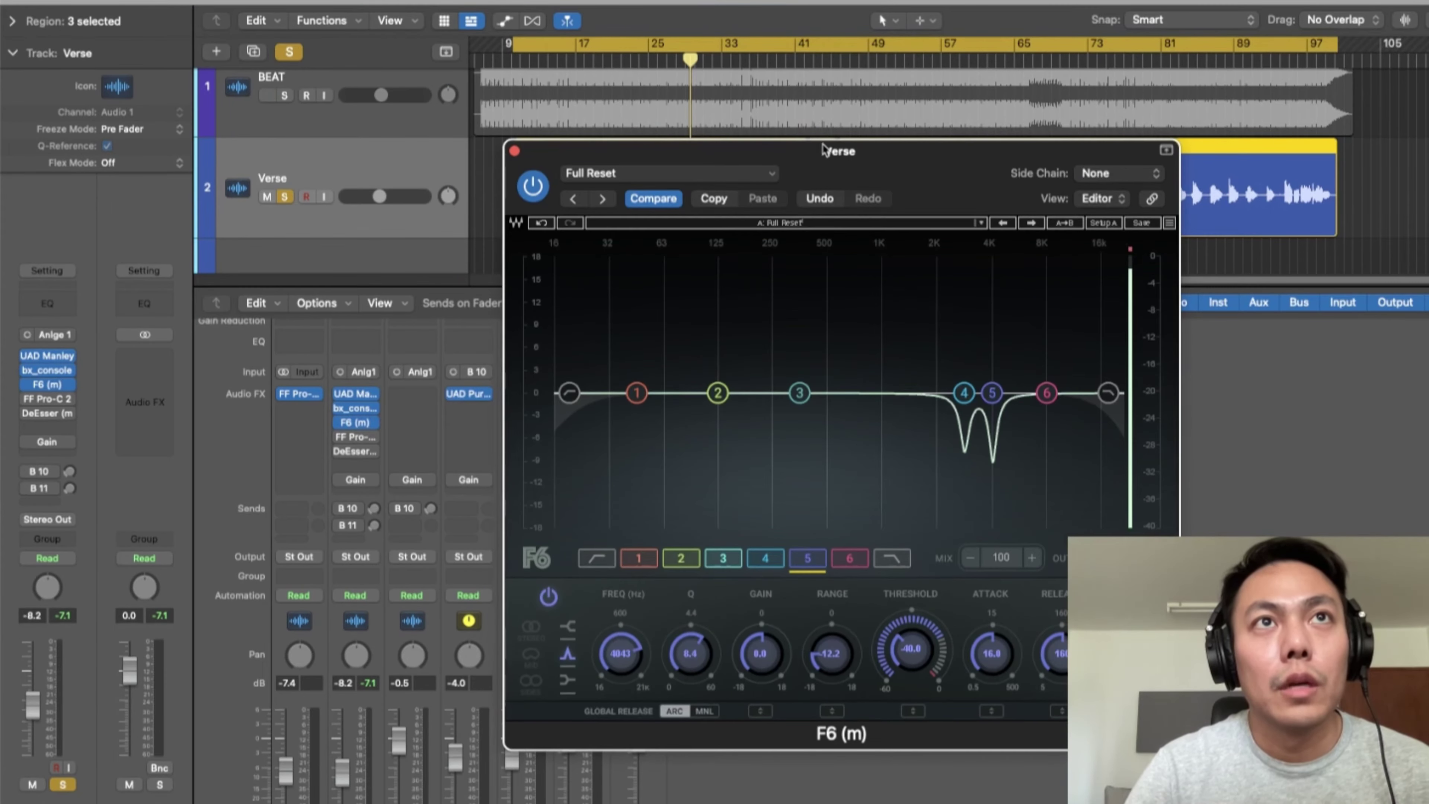
left_click_drag(822, 151, 1142, 69)
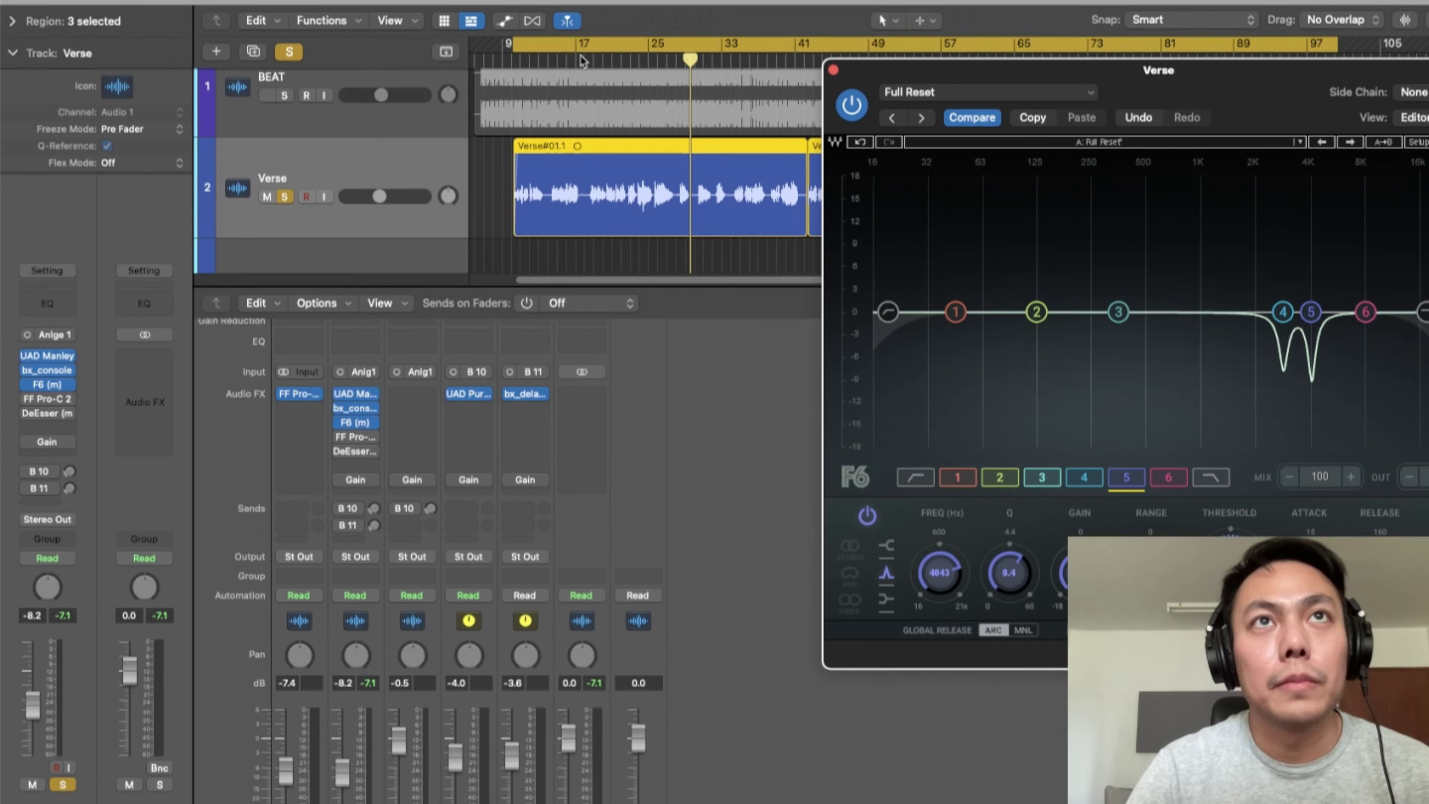
Compare the vocal with F6 active and bypassed, listening from about bar 18 and about bar 33, and leave F6 active.
left_click(595, 55)
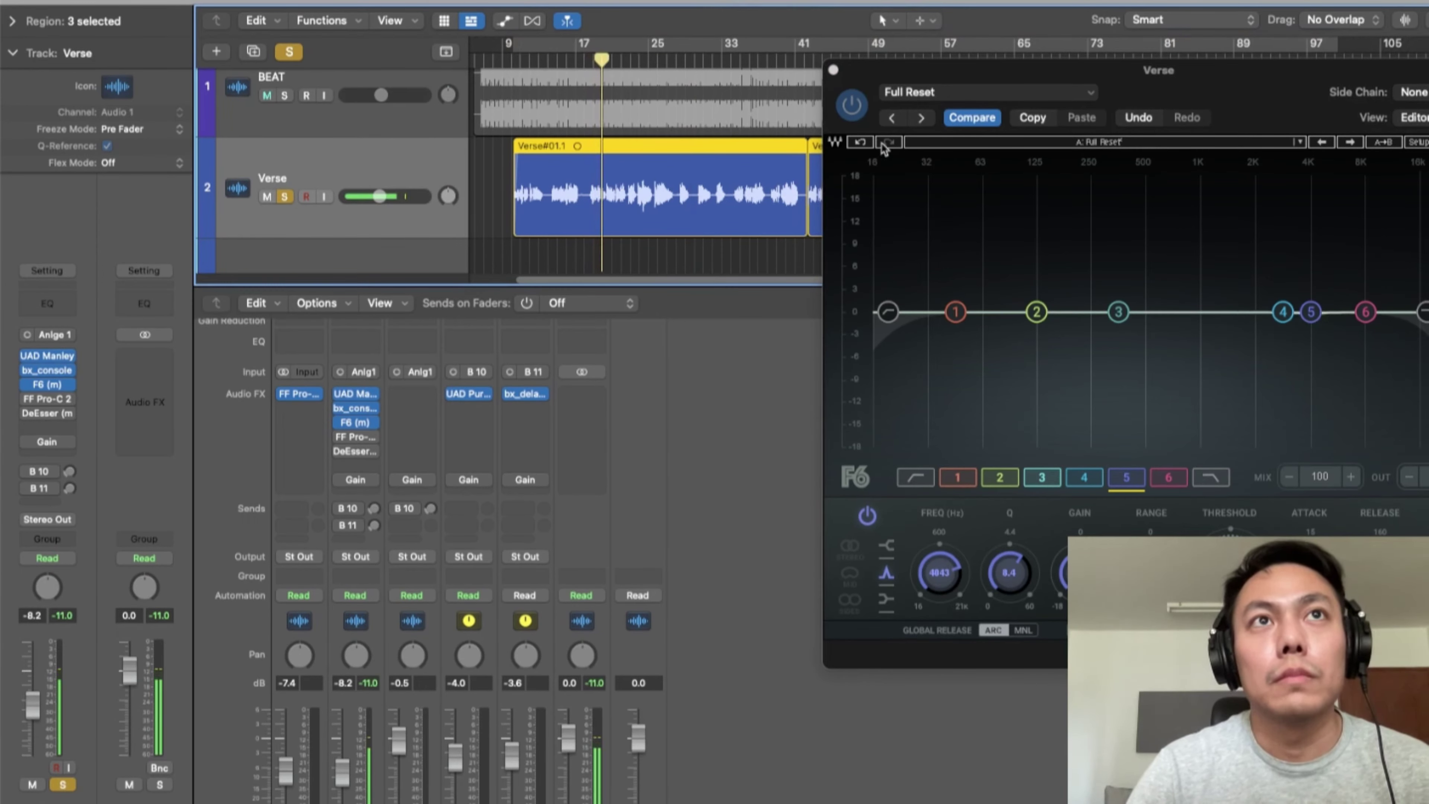
left_click(853, 104)
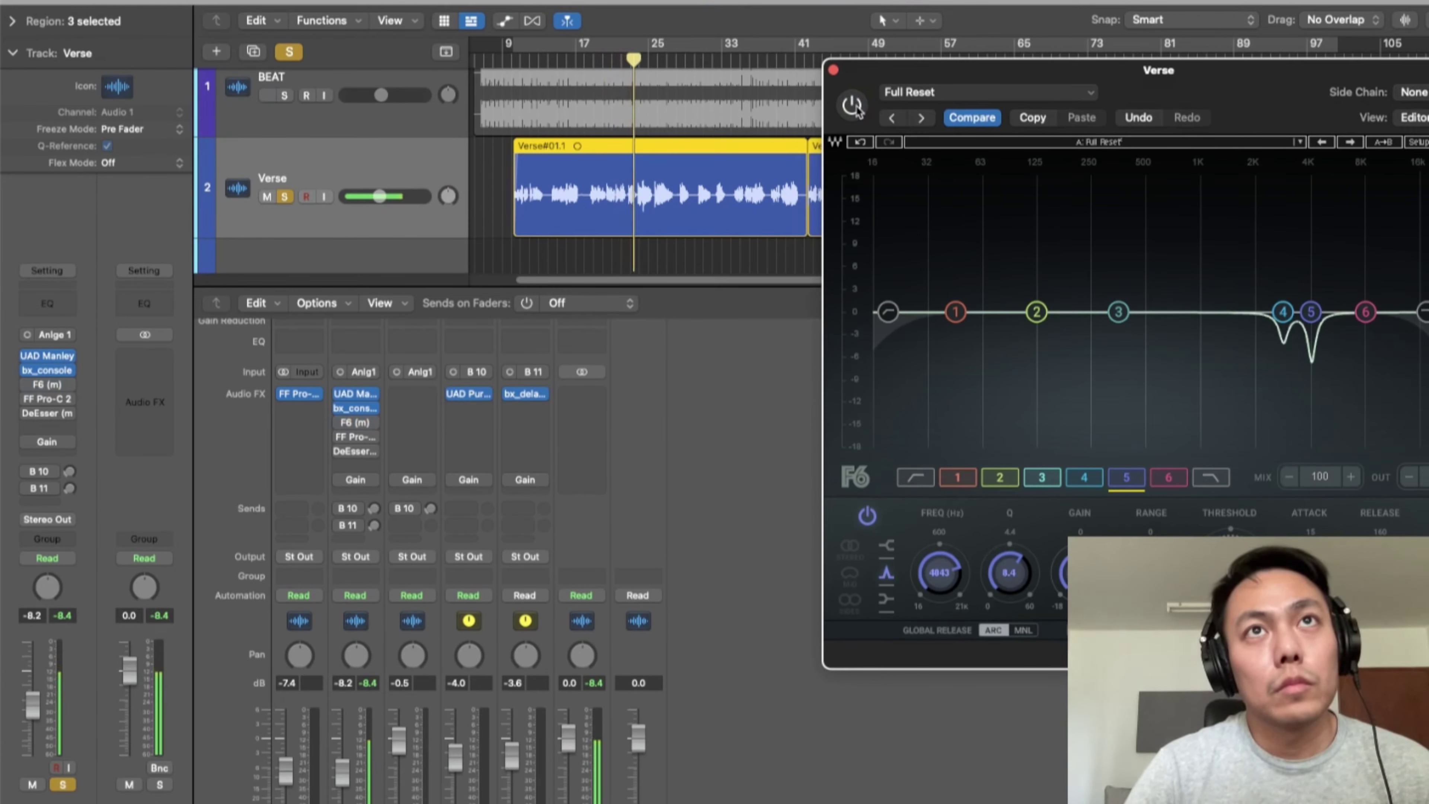
left_click(854, 105)
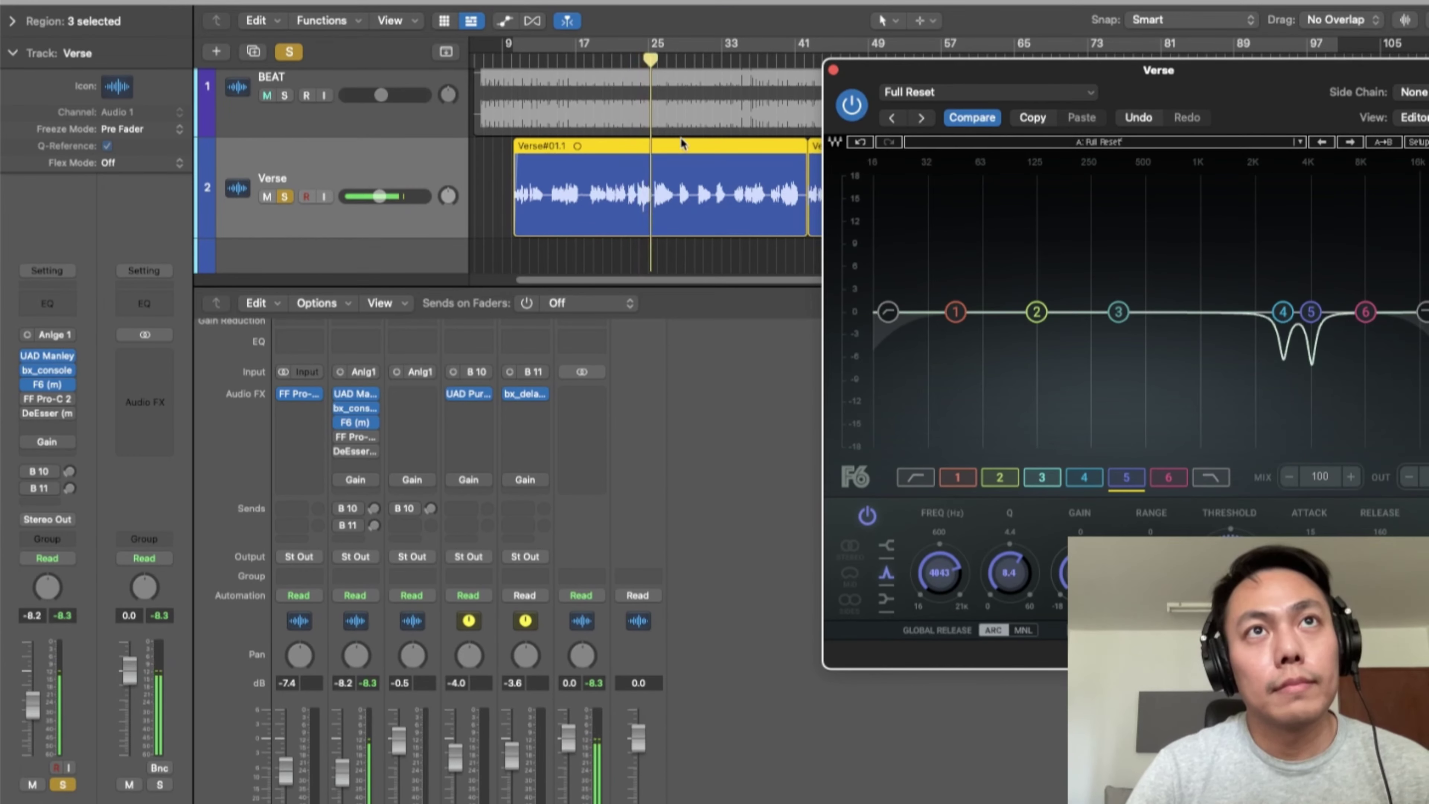
left_click_drag(940, 68, 1053, 95)
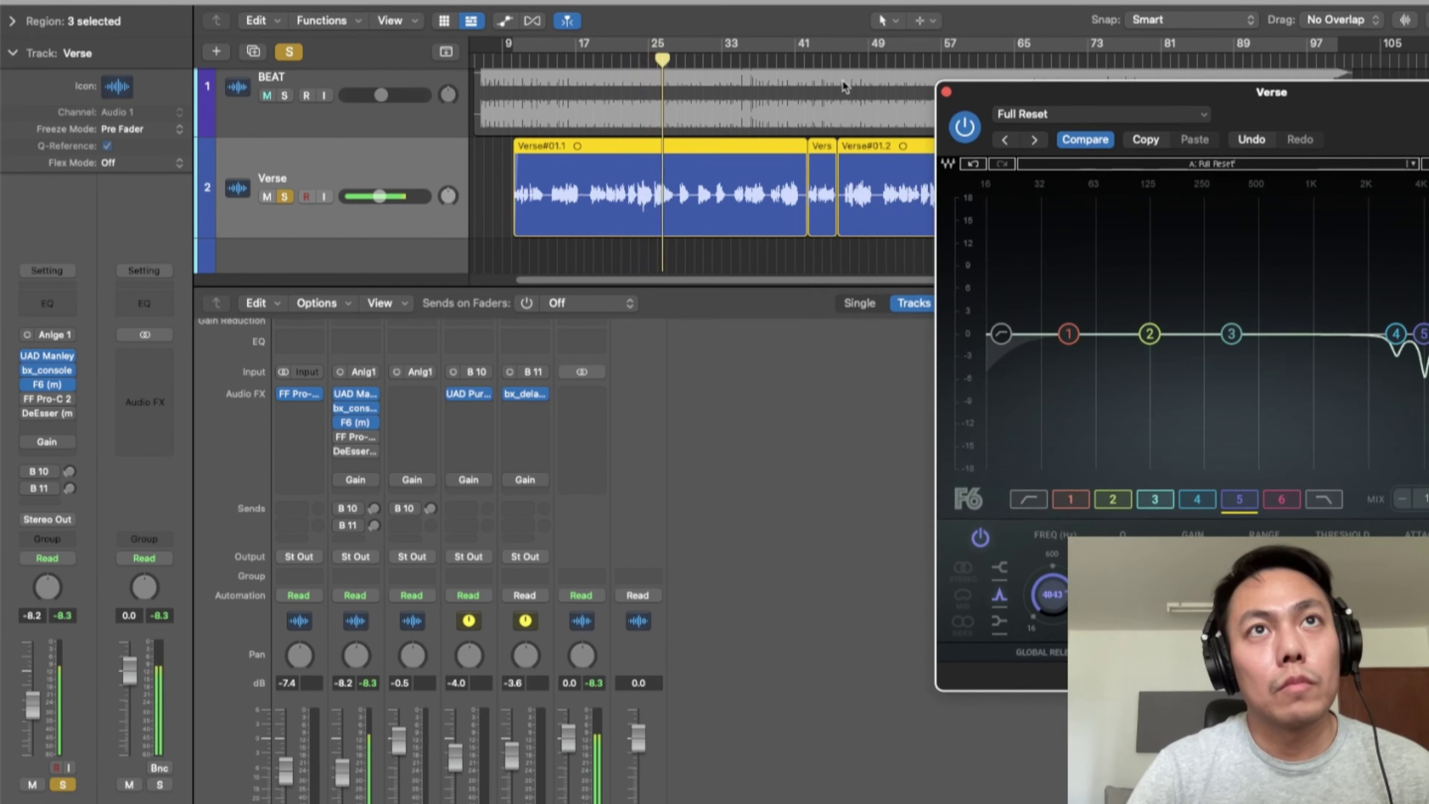
left_click(734, 56)
left_click(966, 128)
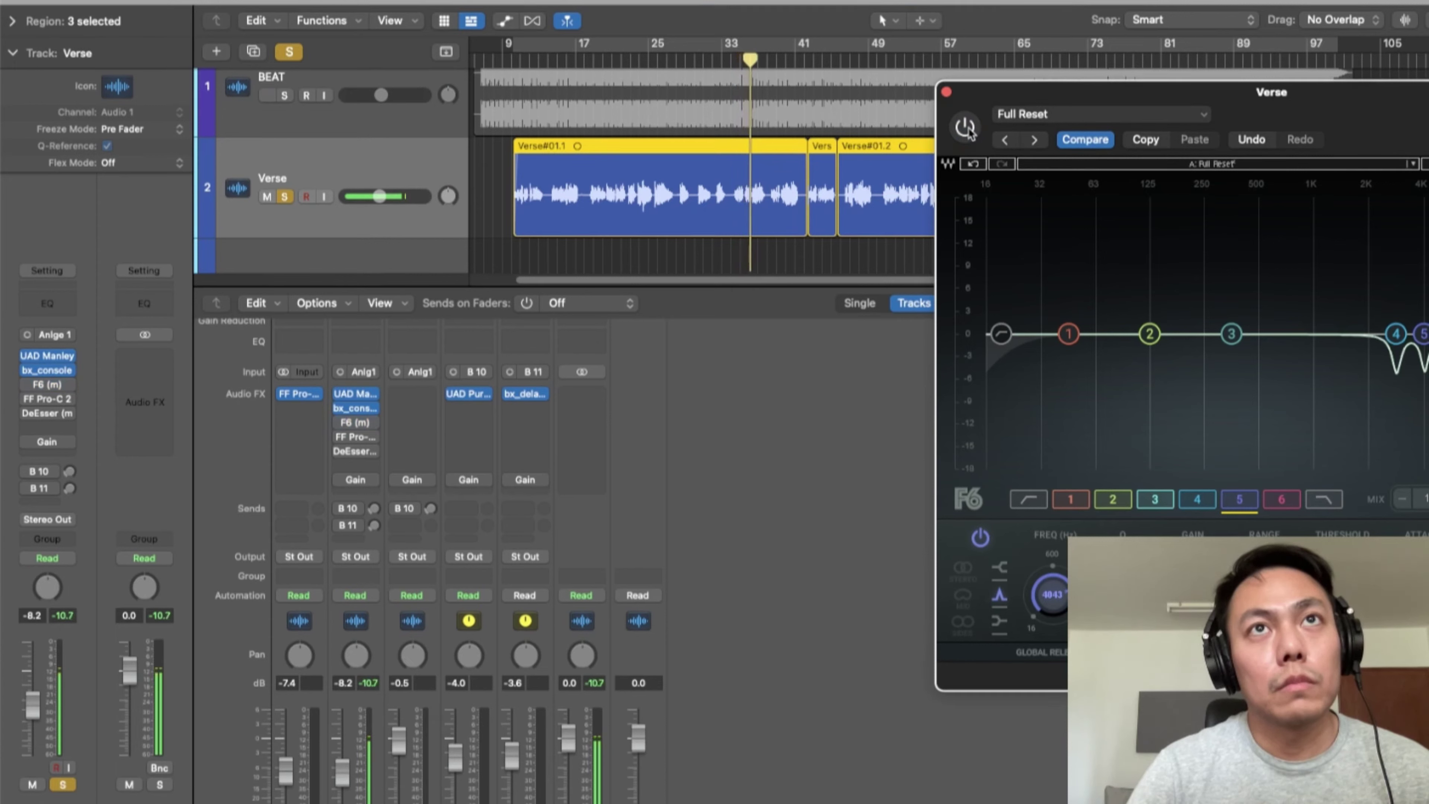
left_click(966, 128)
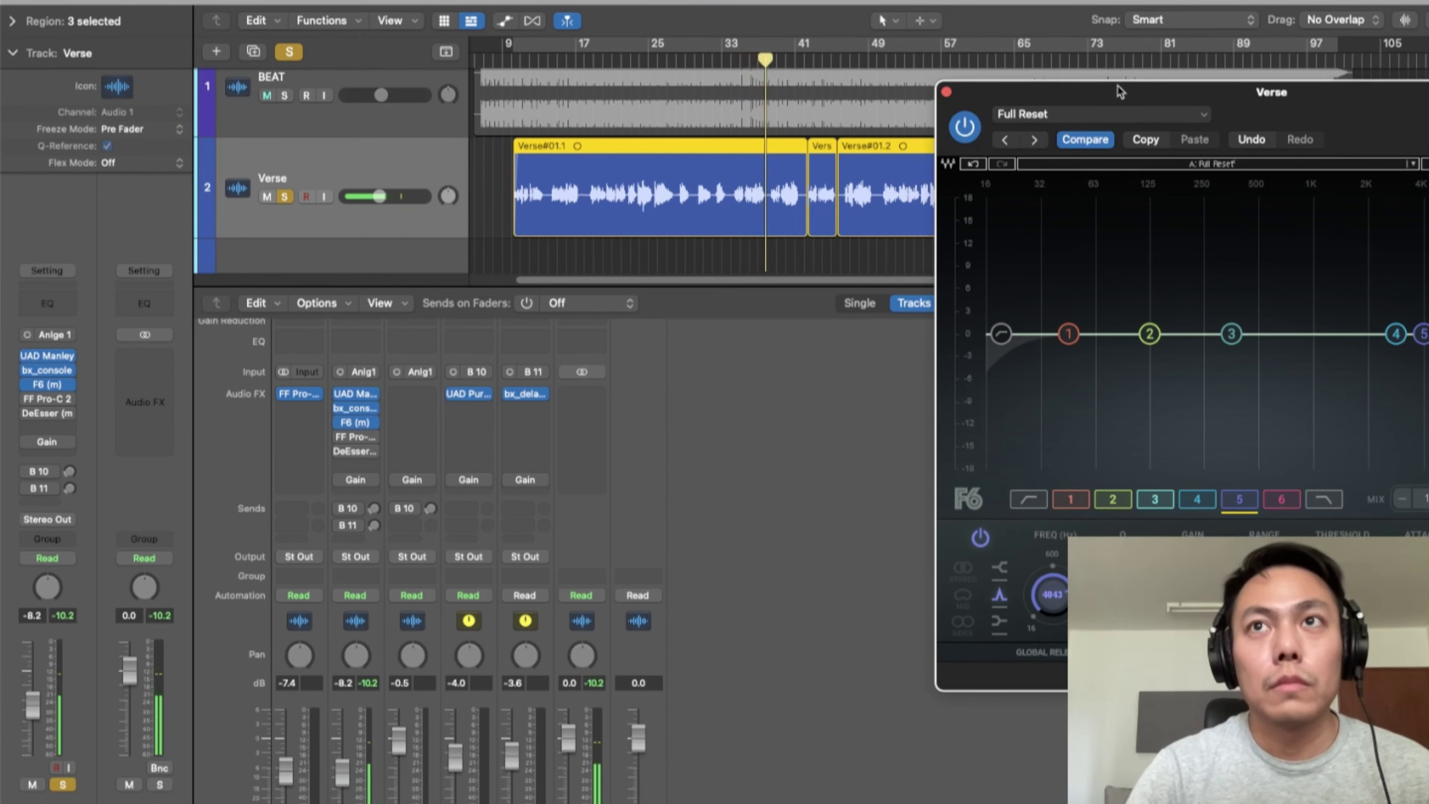
Bring more of the F6 window into view and inspect the settings of bands 4 and 5.
left_click_drag(1117, 85, 1014, 59)
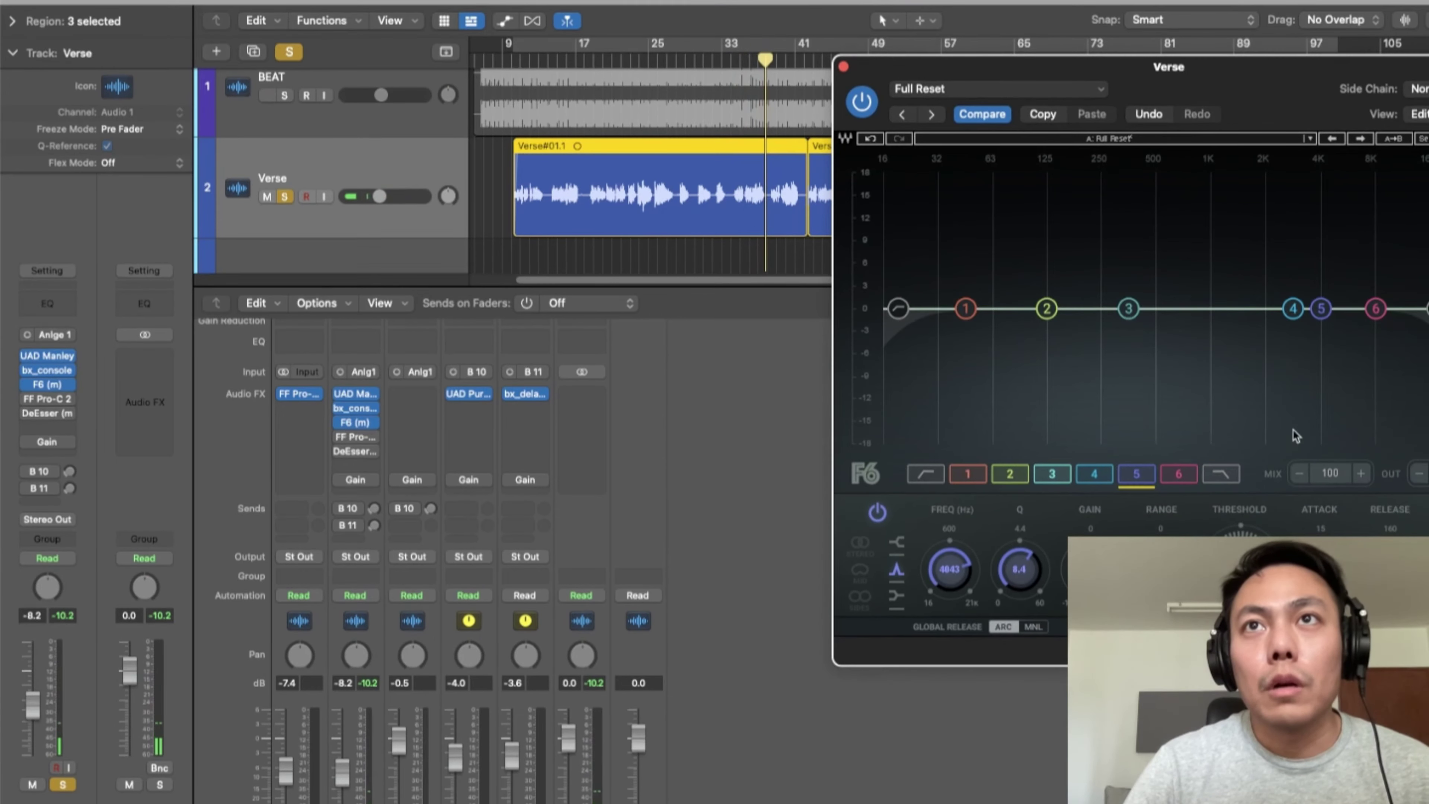
left_click(1293, 308)
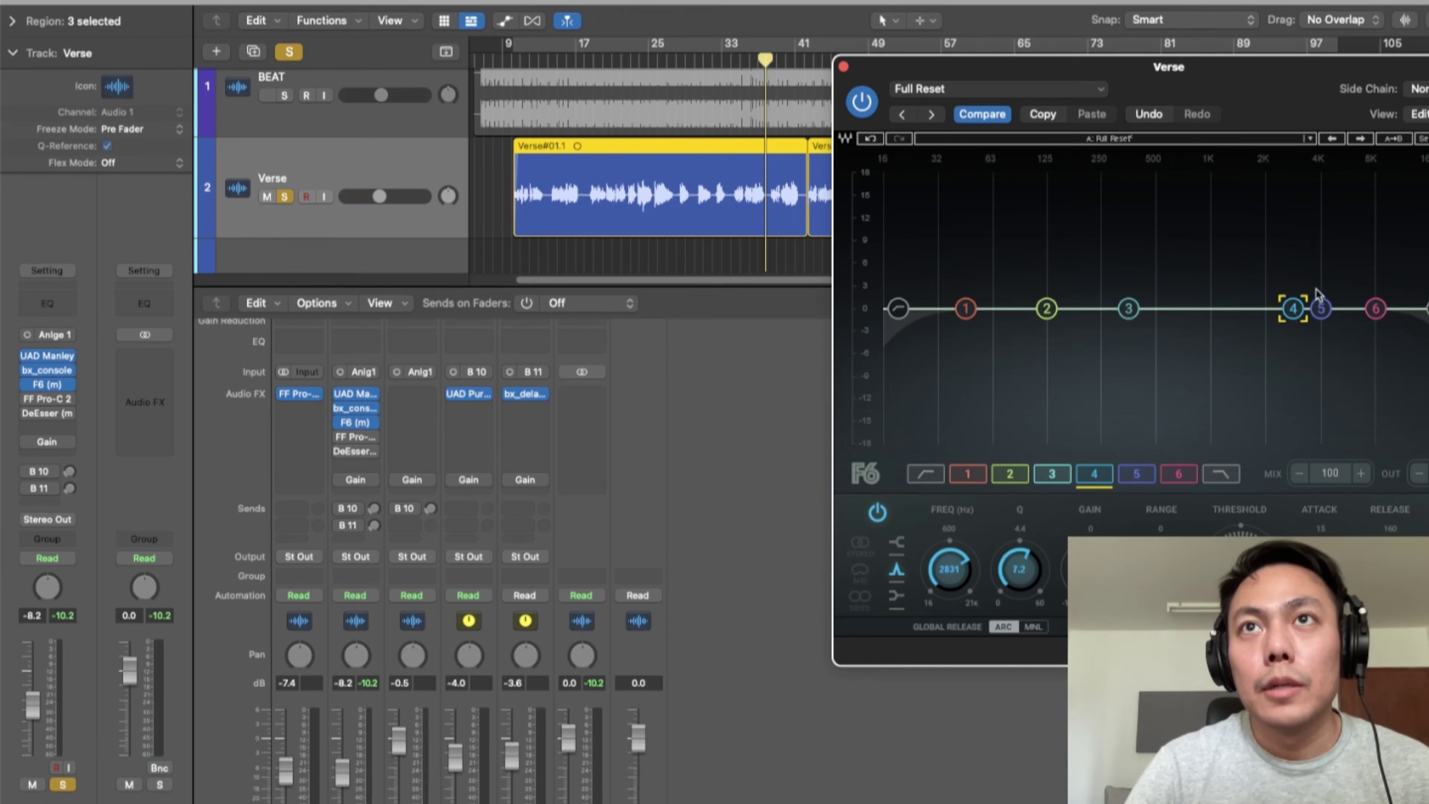
left_click(1322, 309)
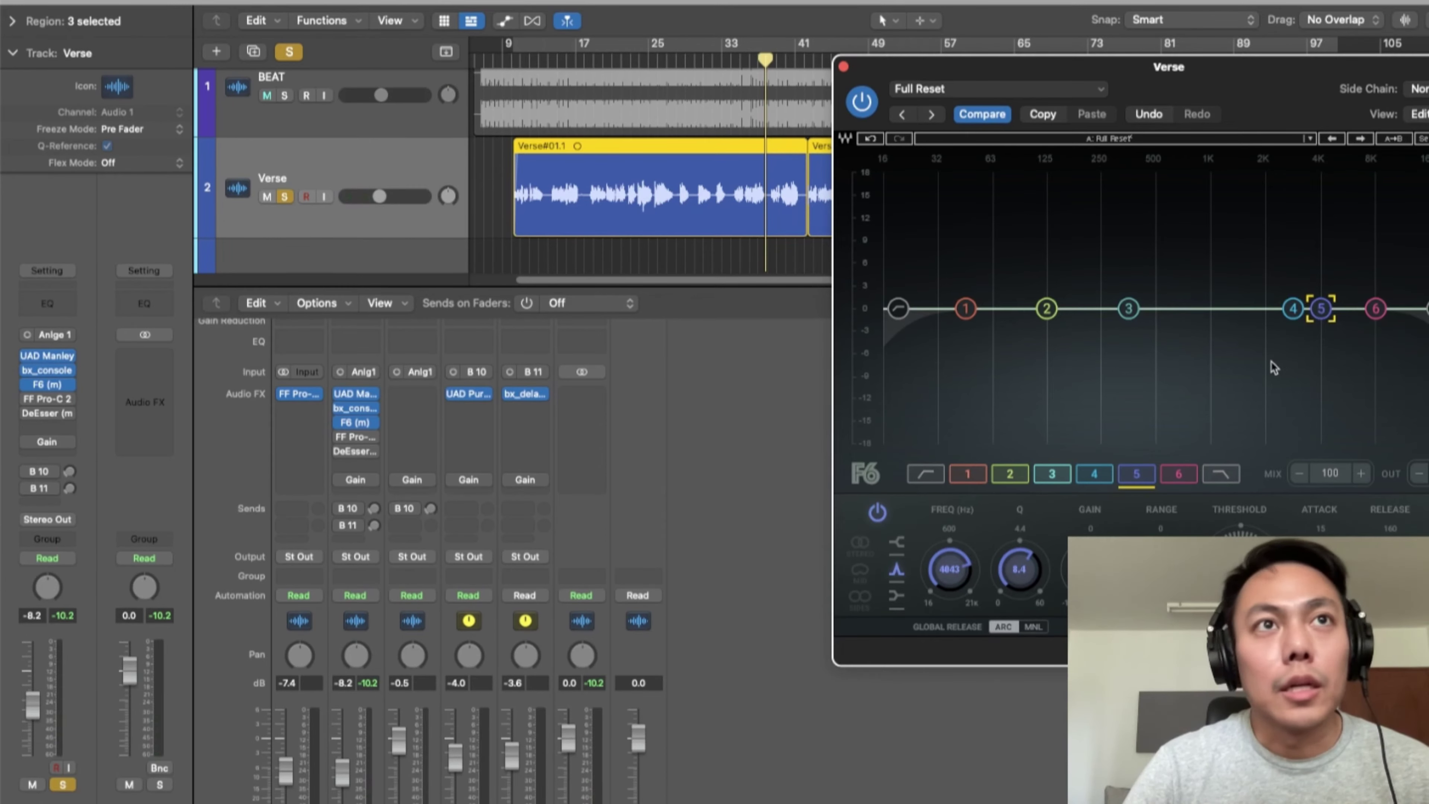
Select F6's band 4, compare the vocal from about bar 22 with F6 active and bypassed, and close its window with F6 active.
left_click(1297, 310)
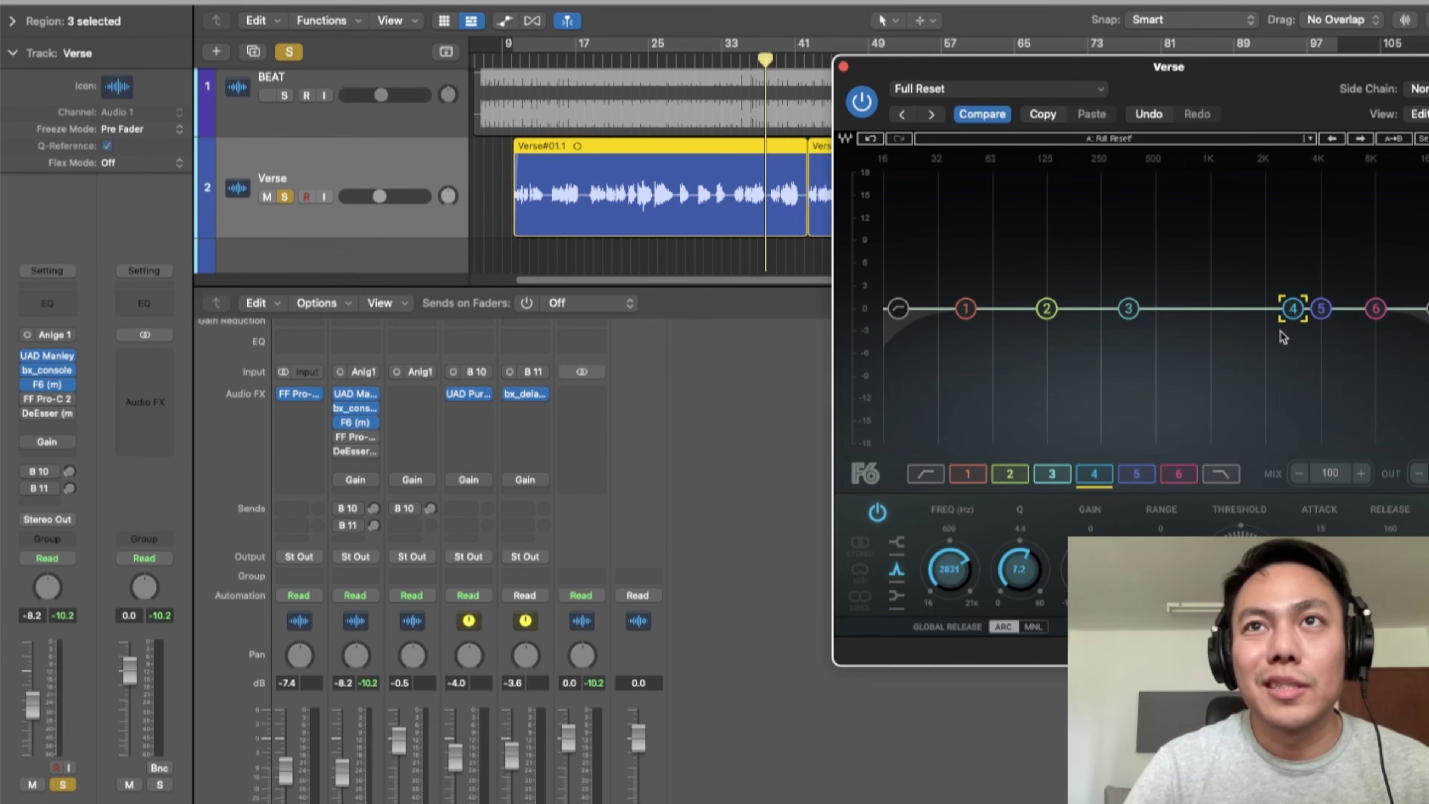
left_click(628, 60)
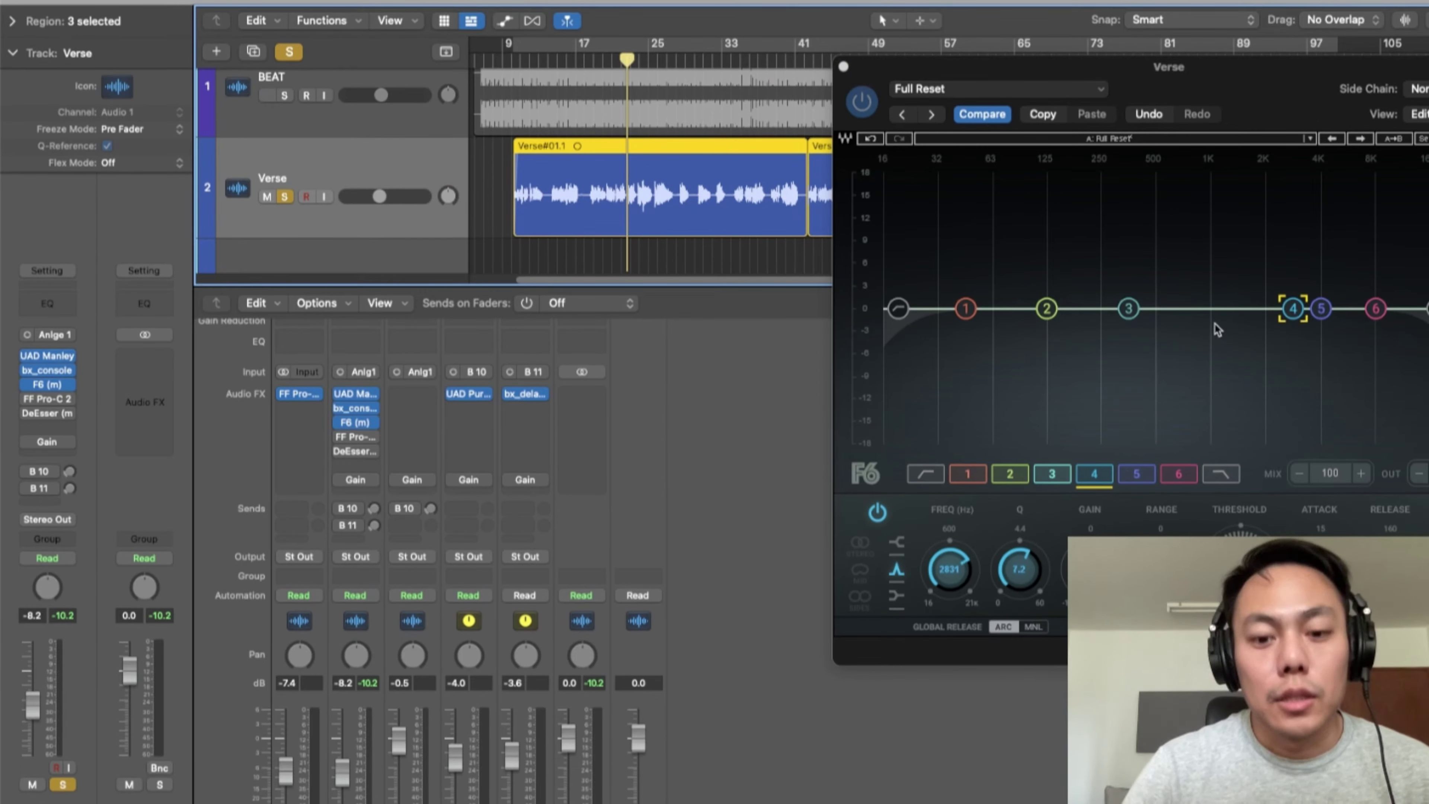
key("space")
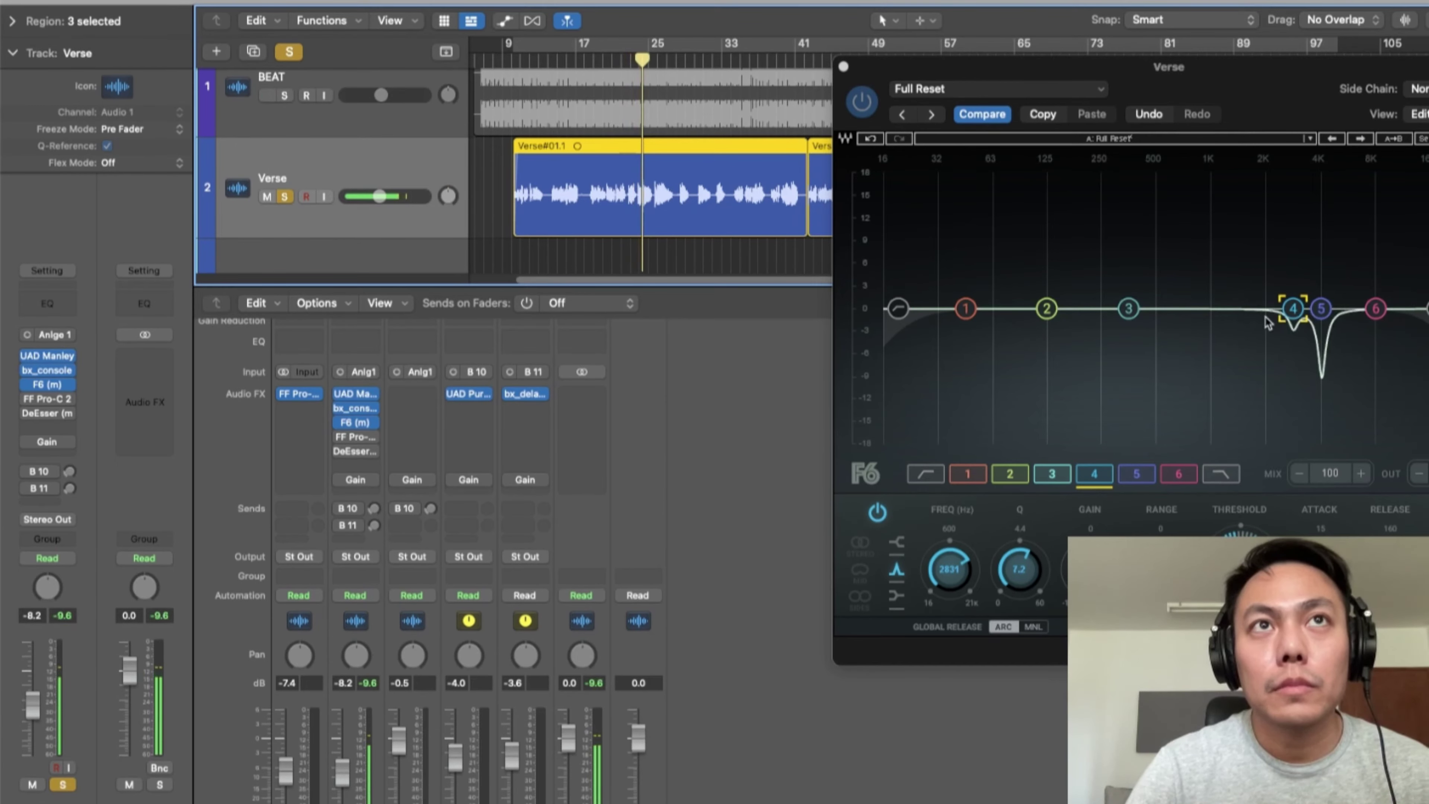
left_click(864, 118)
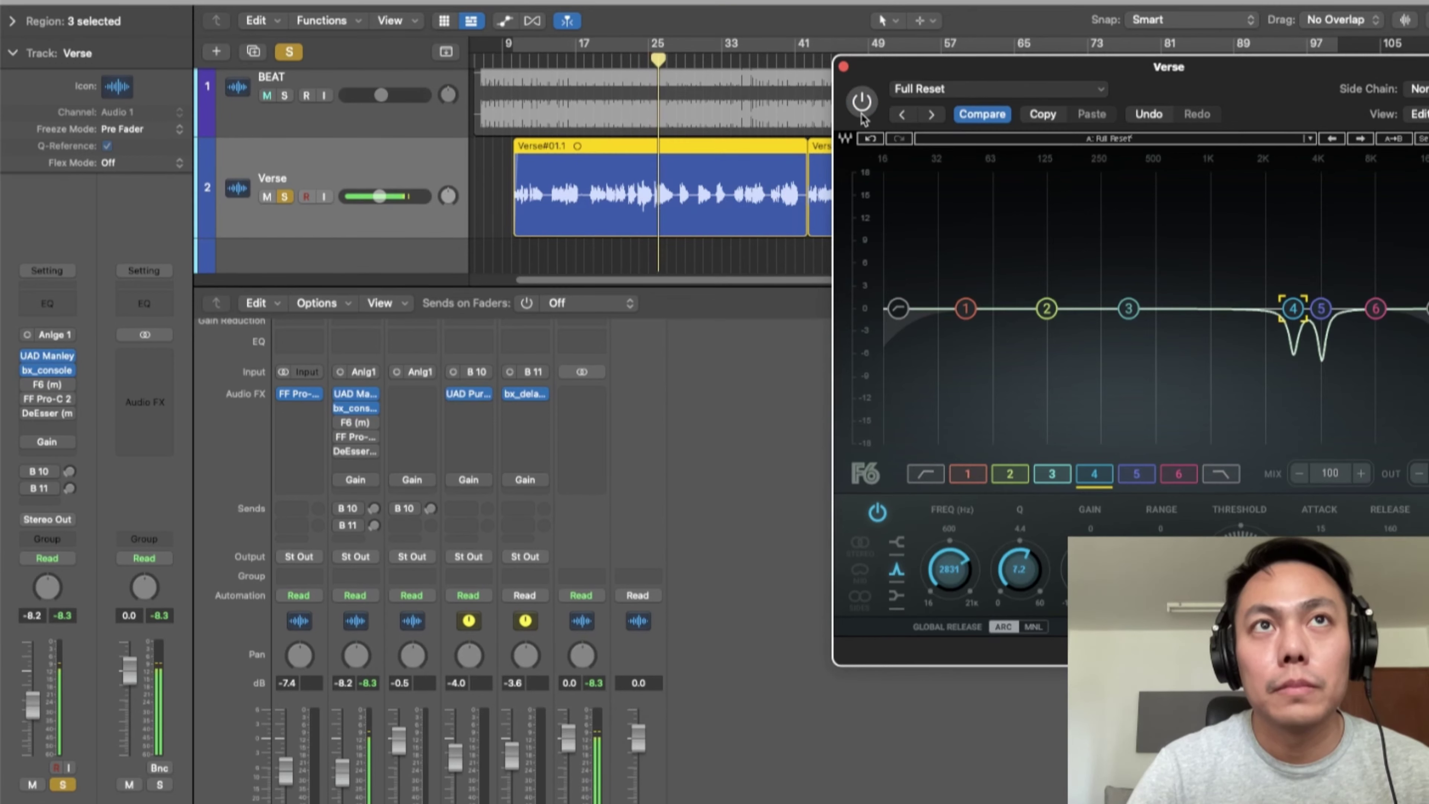
left_click(862, 110)
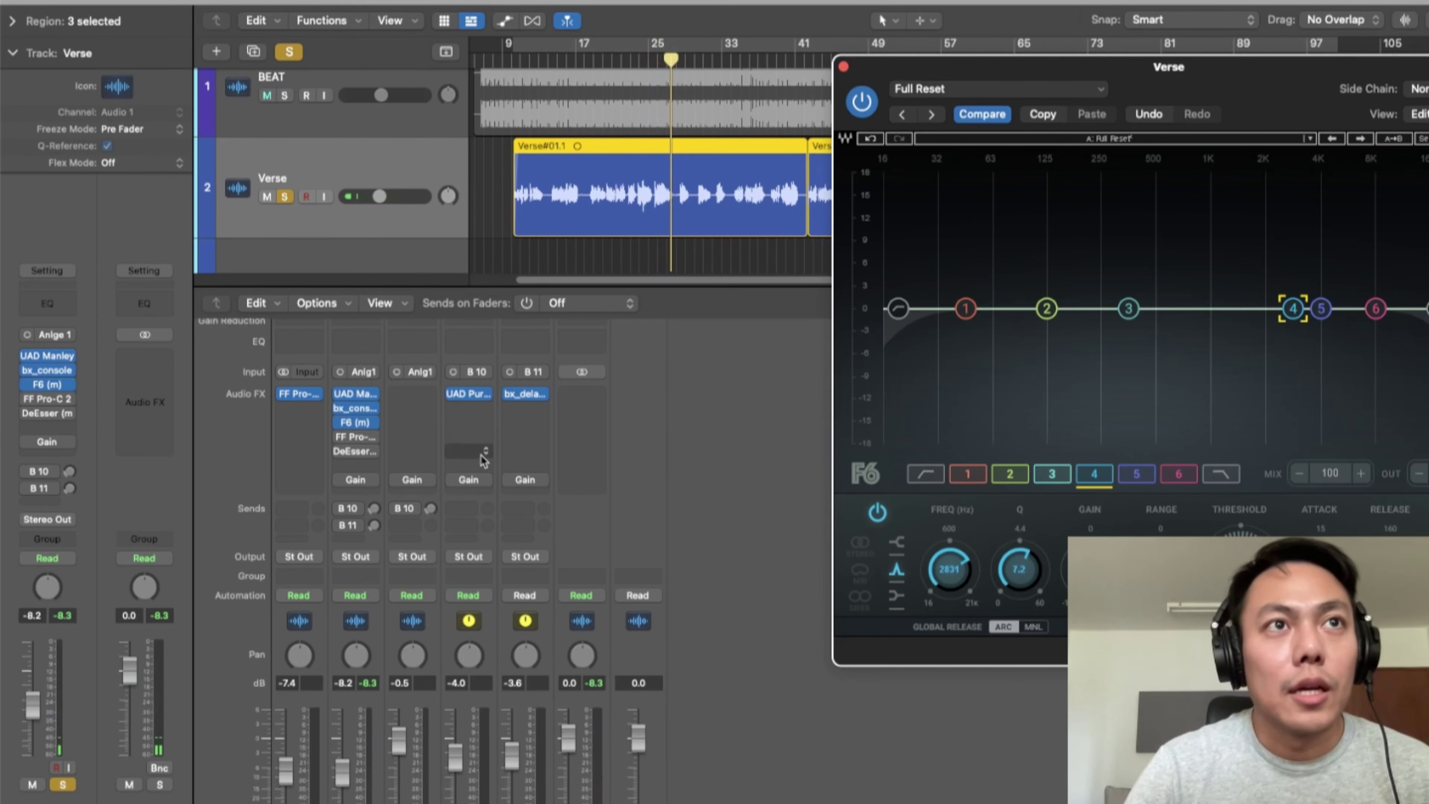
left_click(843, 67)
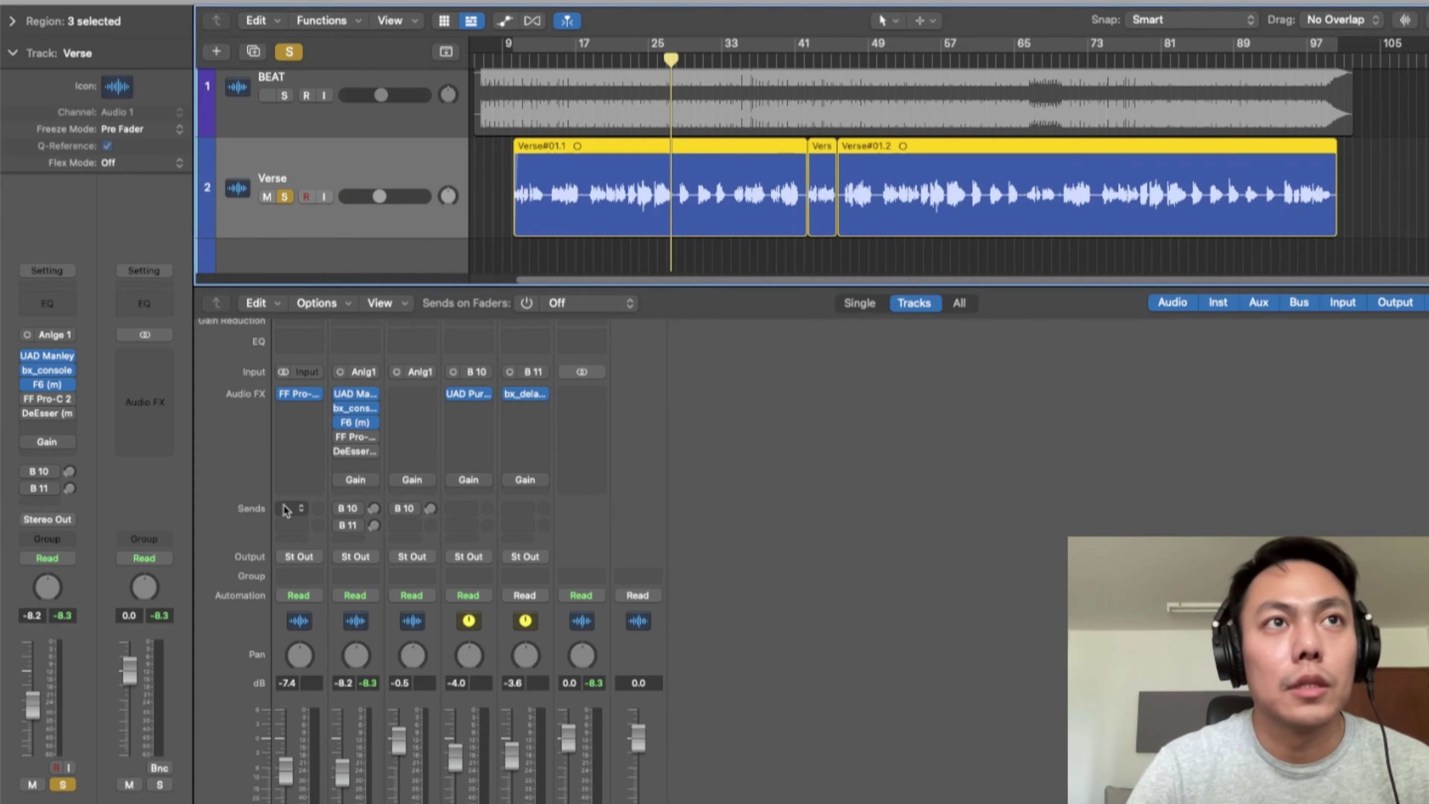
Enable the FF Pro-C 2 compressor on the Verse track and open its window clear of the mixer.
left_click(339, 437)
left_click(354, 440)
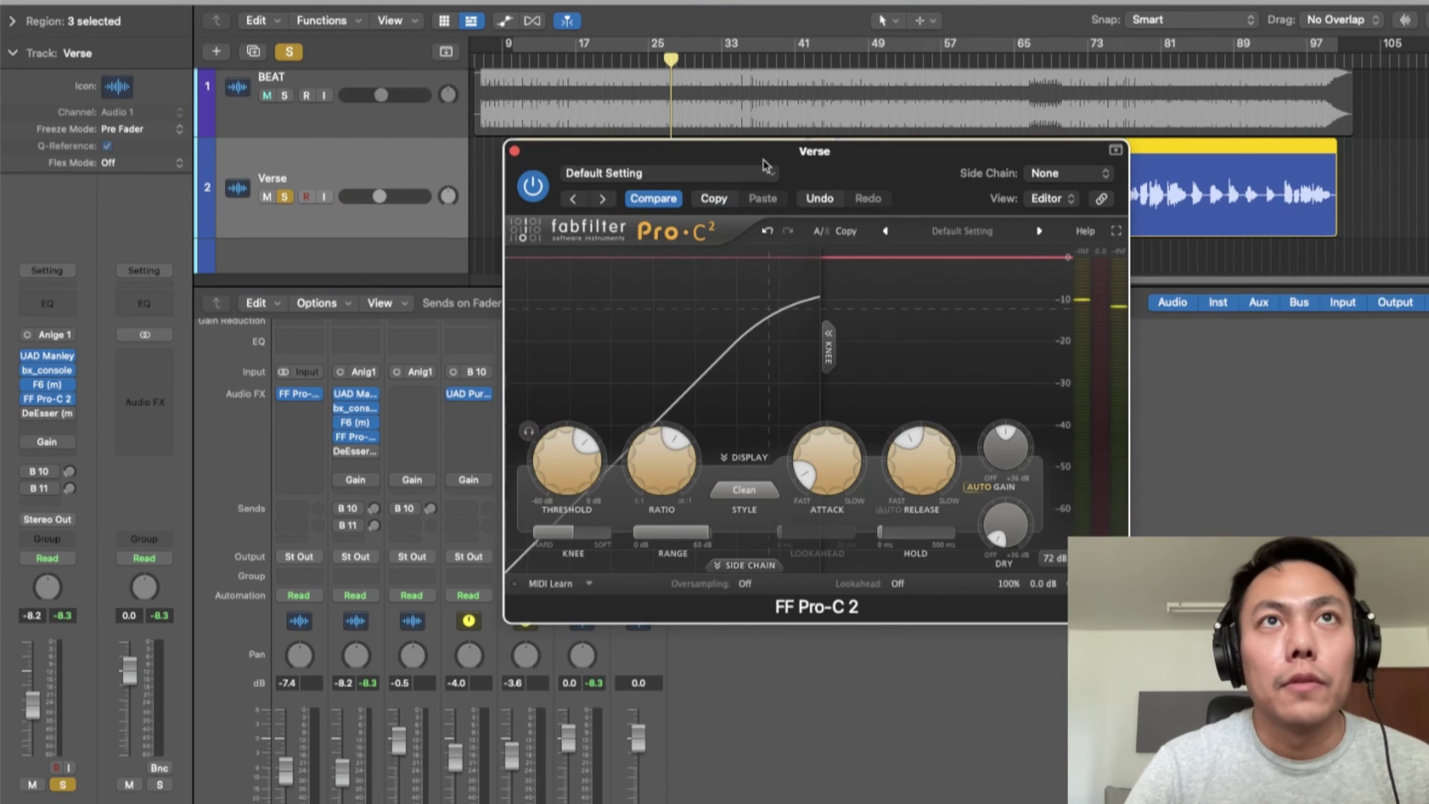
left_click_drag(762, 158, 1100, 118)
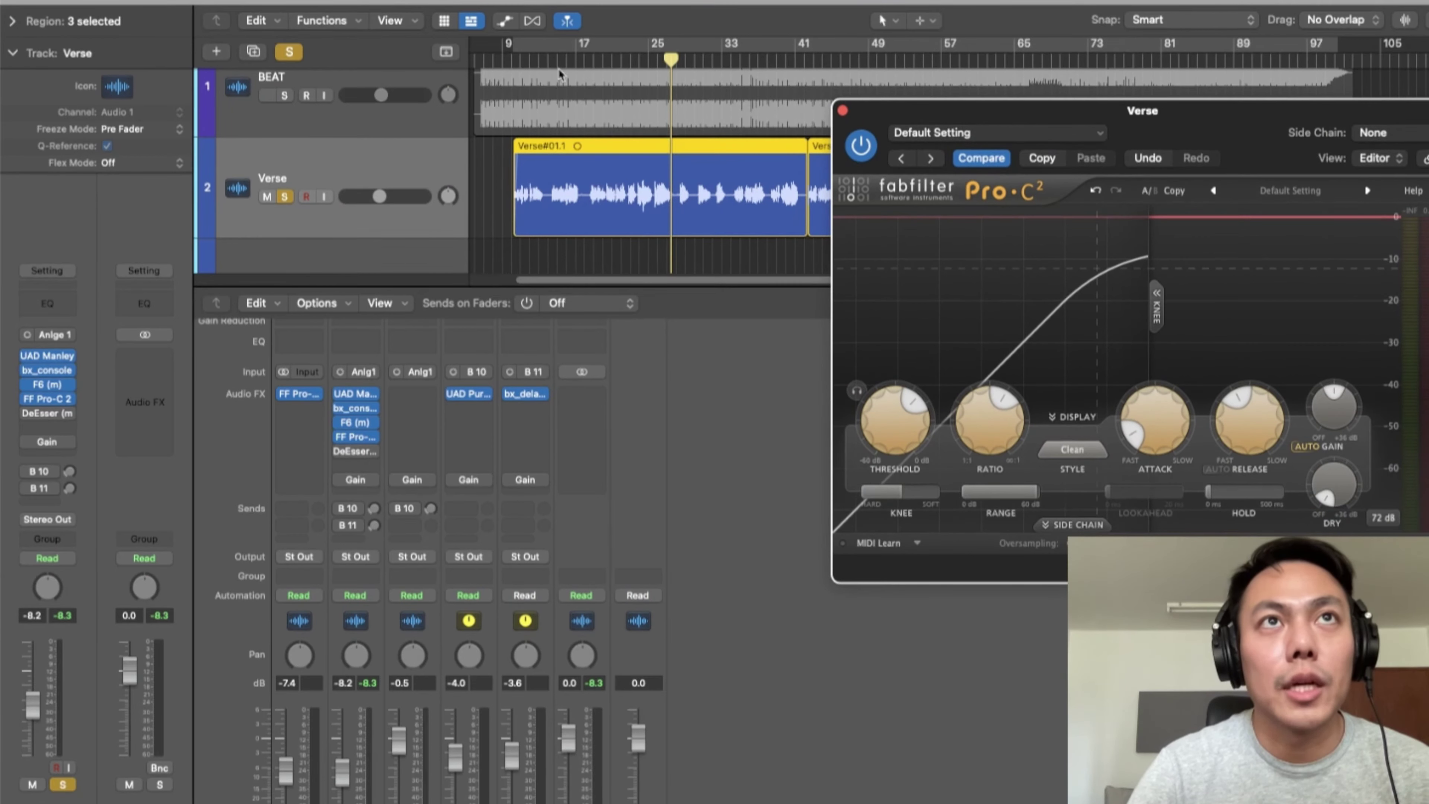
Compare the vocal from about bar 18 with Pro-C 2 active and bypassed, leave it active and stop playback.
left_click(601, 70)
key("space")
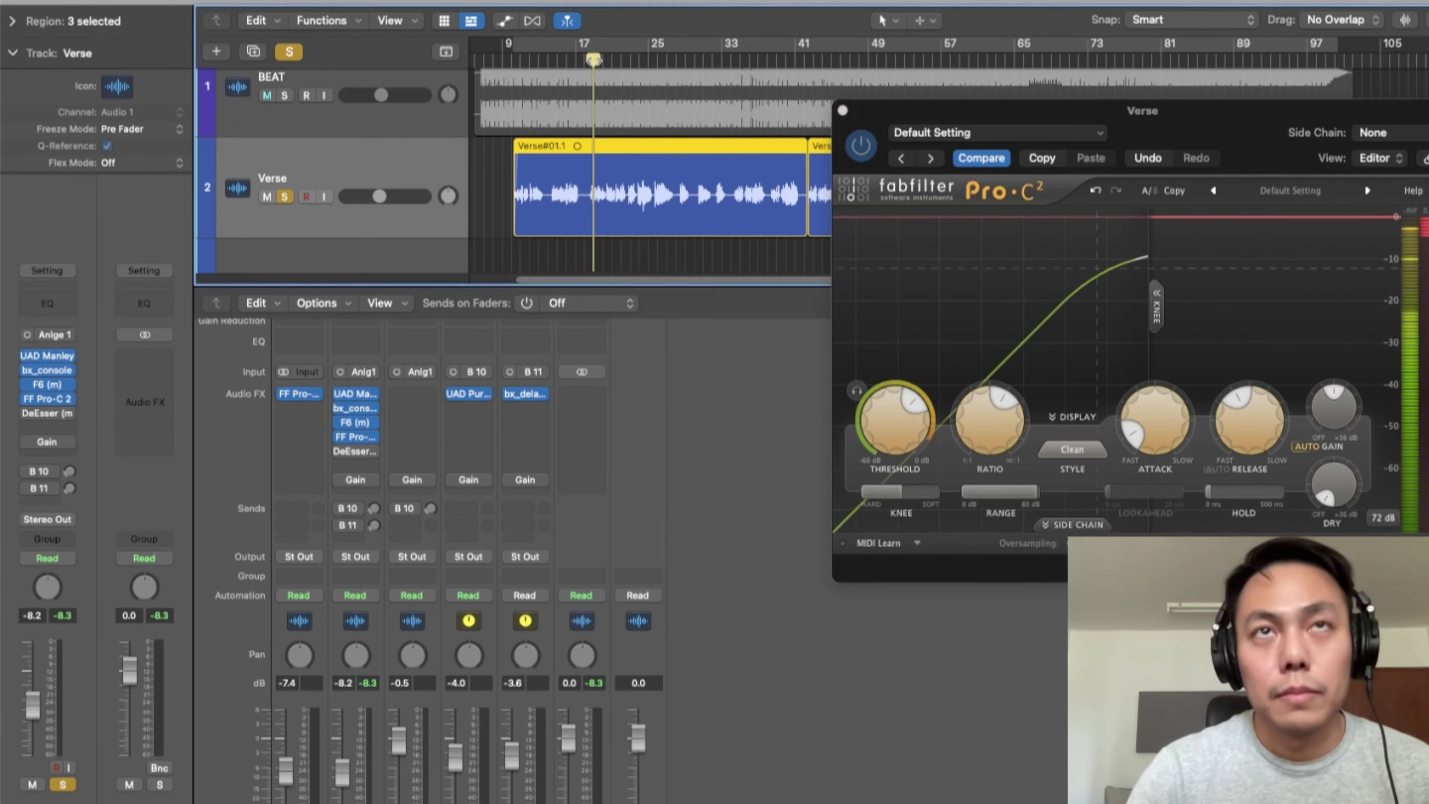
left_click(876, 156)
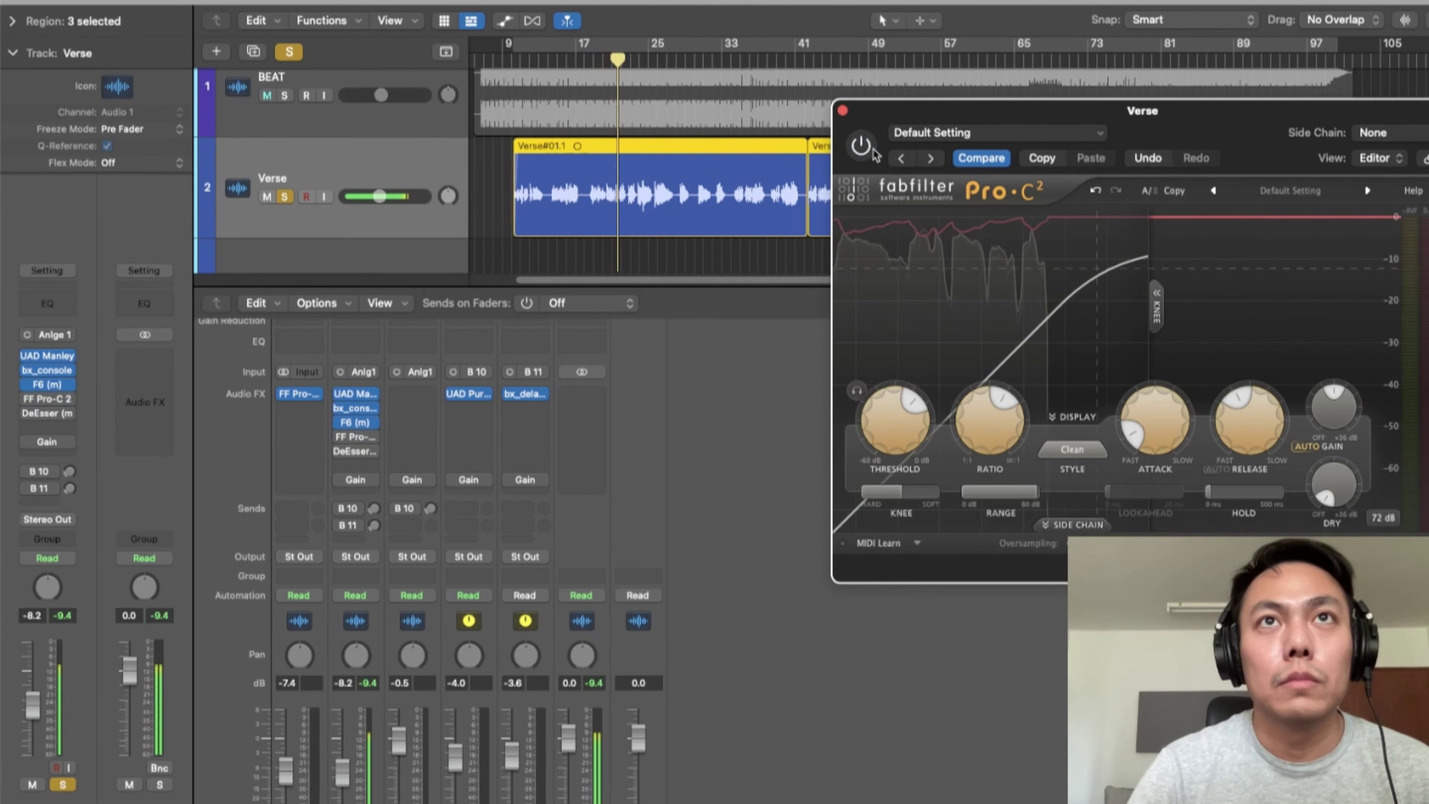
left_click(873, 151)
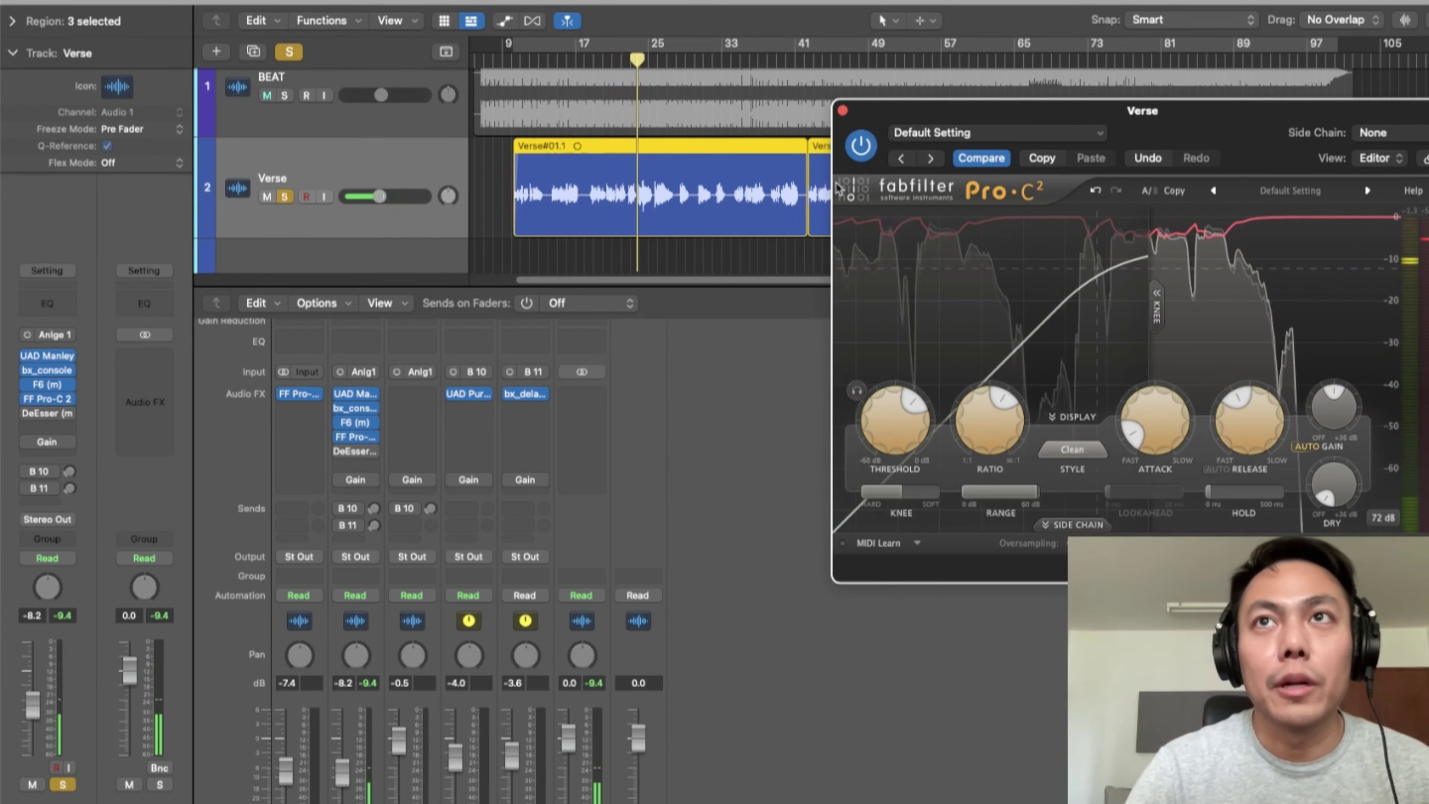
mouse_move(380, 459)
key("space")
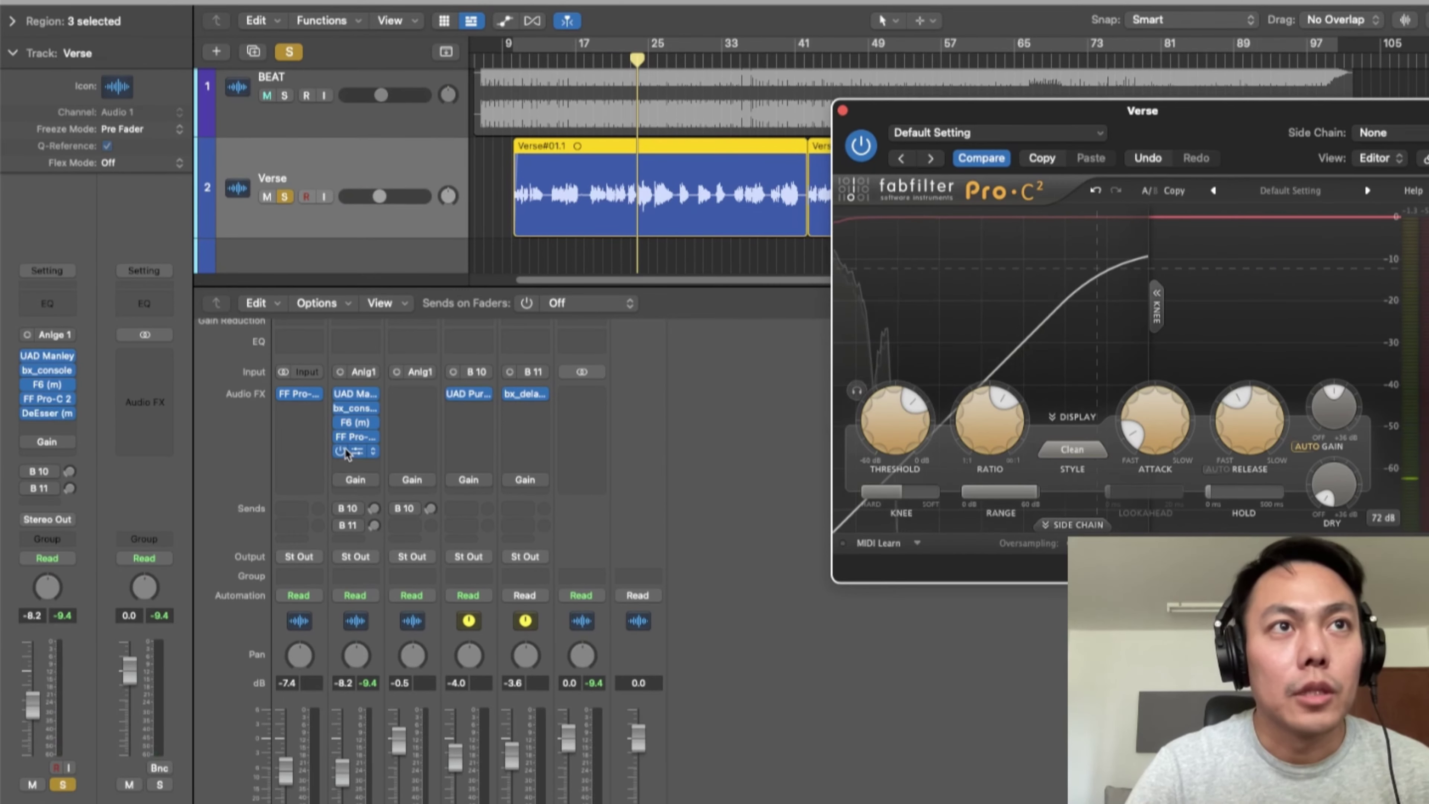
Enable DeEsser on the Verse track, open its window clear of the mixer and close the Pro-C 2 window.
left_click(359, 451)
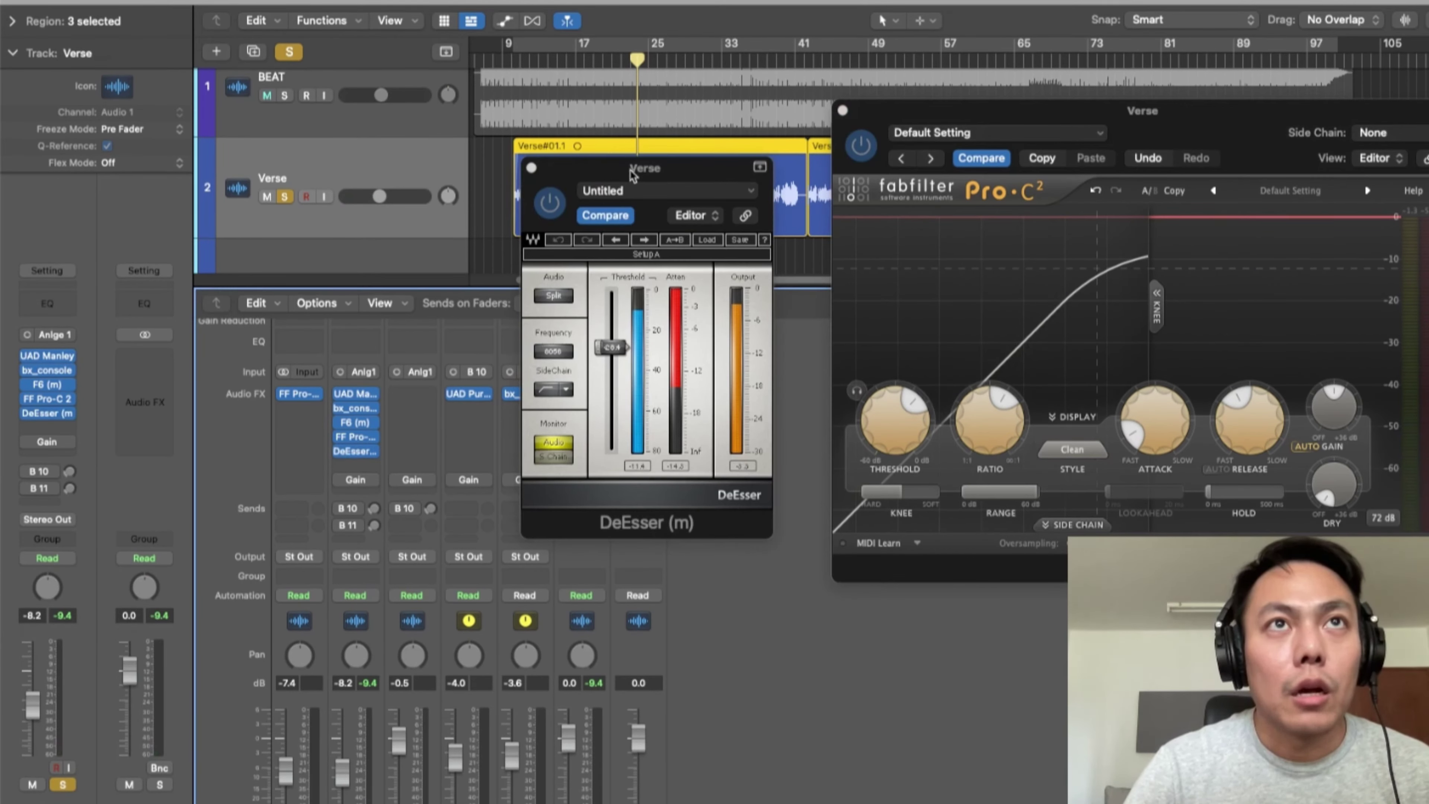
left_click_drag(631, 174, 888, 260)
left_click(843, 110)
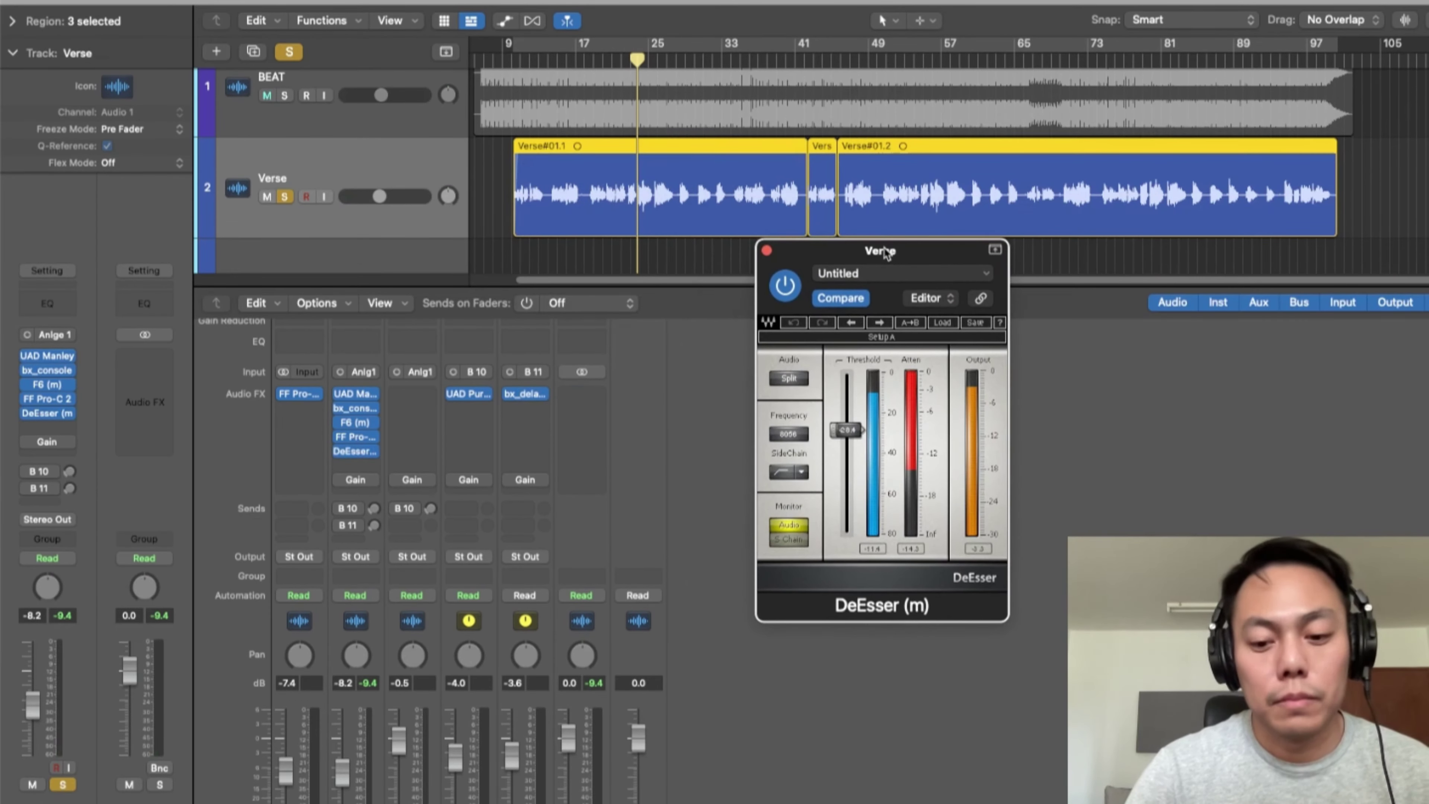
Compare the vocal with DeEsser active and bypassed, listening on from about bar 46, then close its window with DeEsser active.
key("space")
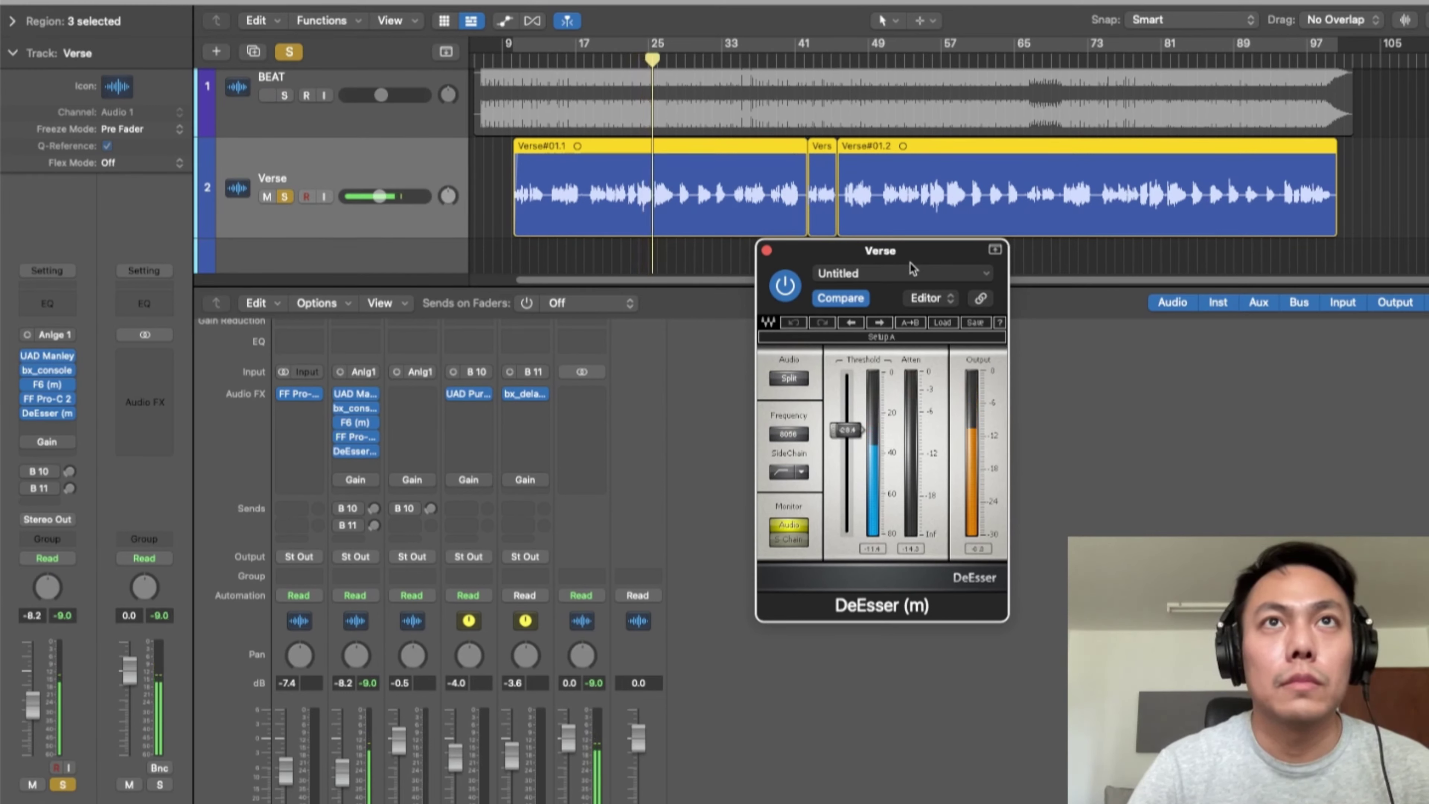
left_click(850, 58)
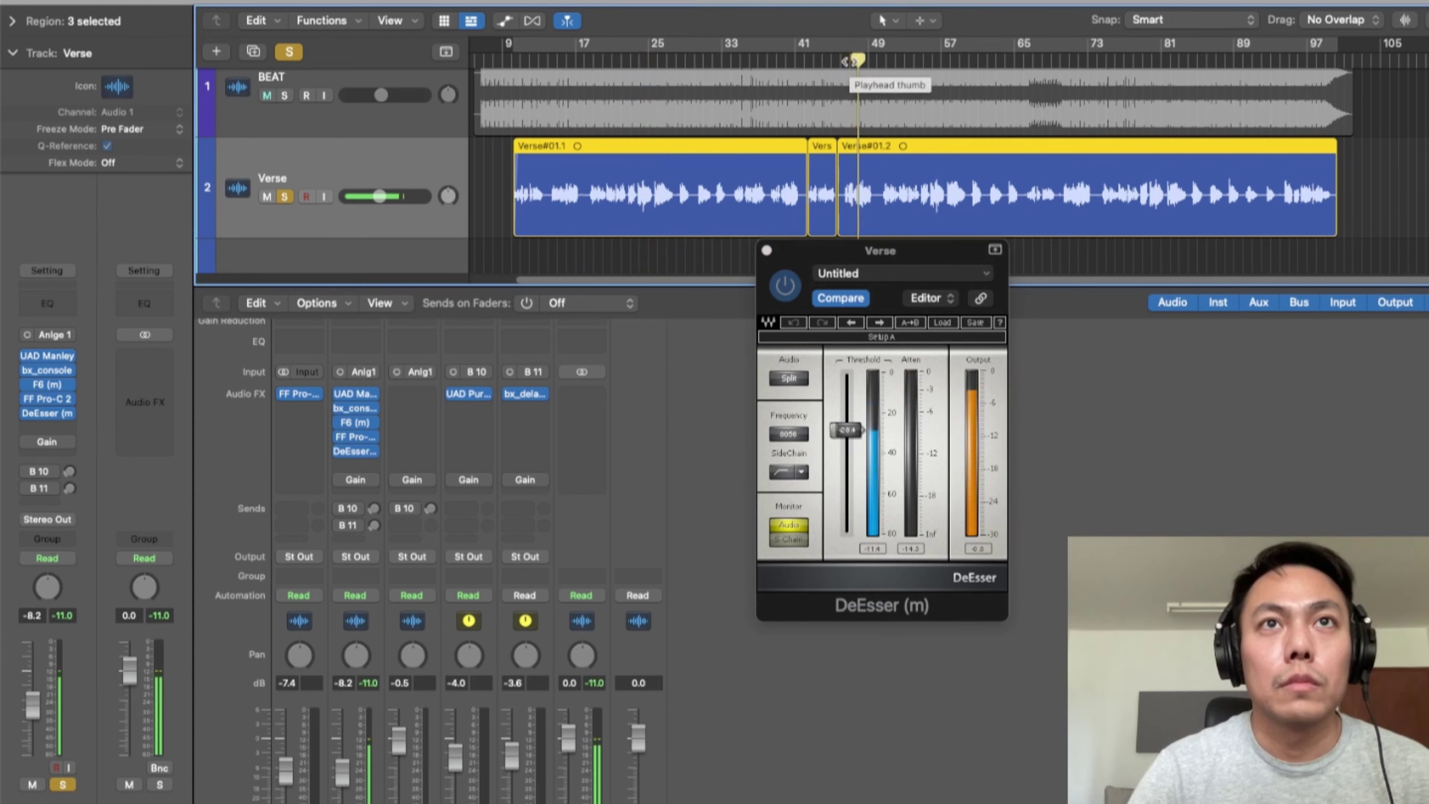
left_click(785, 287)
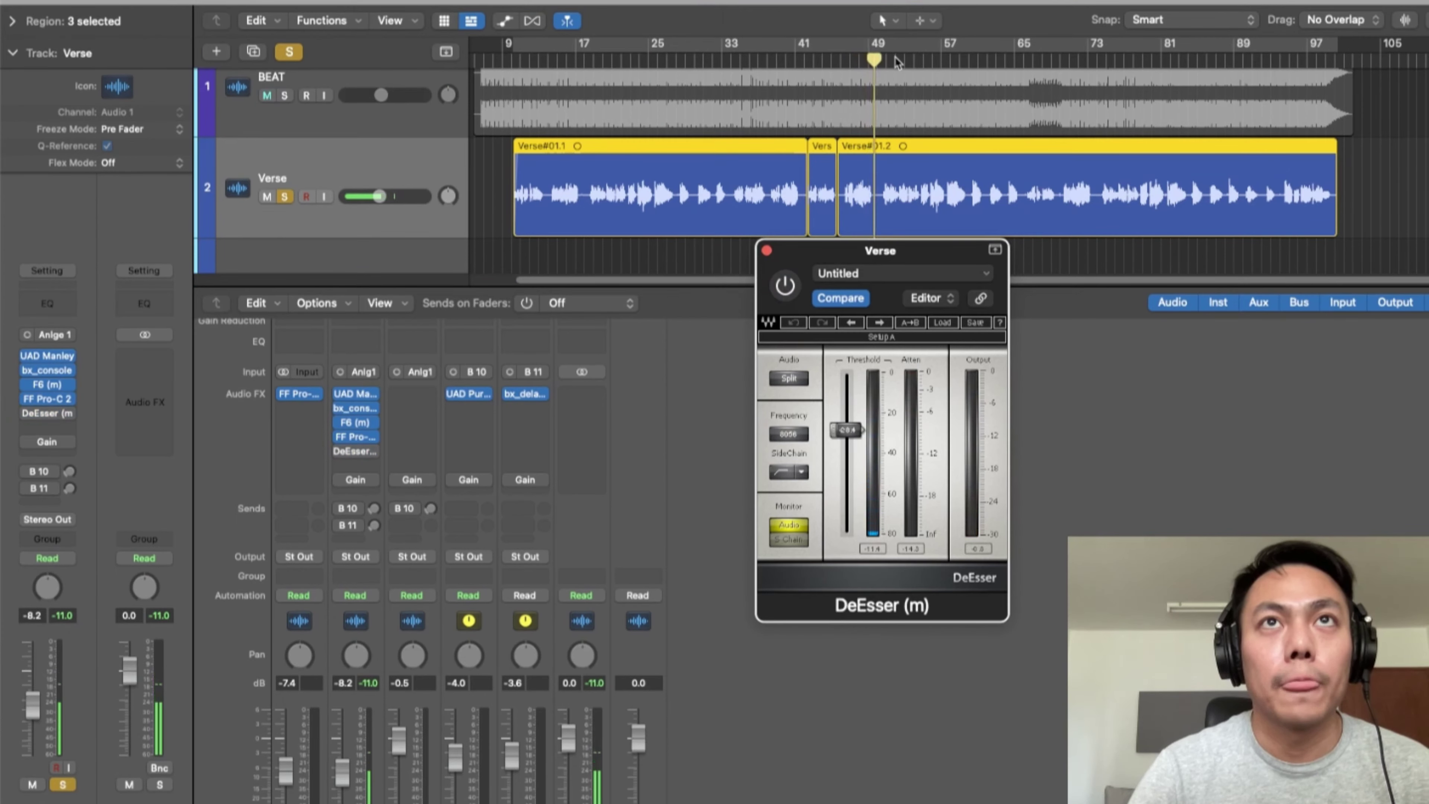
left_click(785, 286)
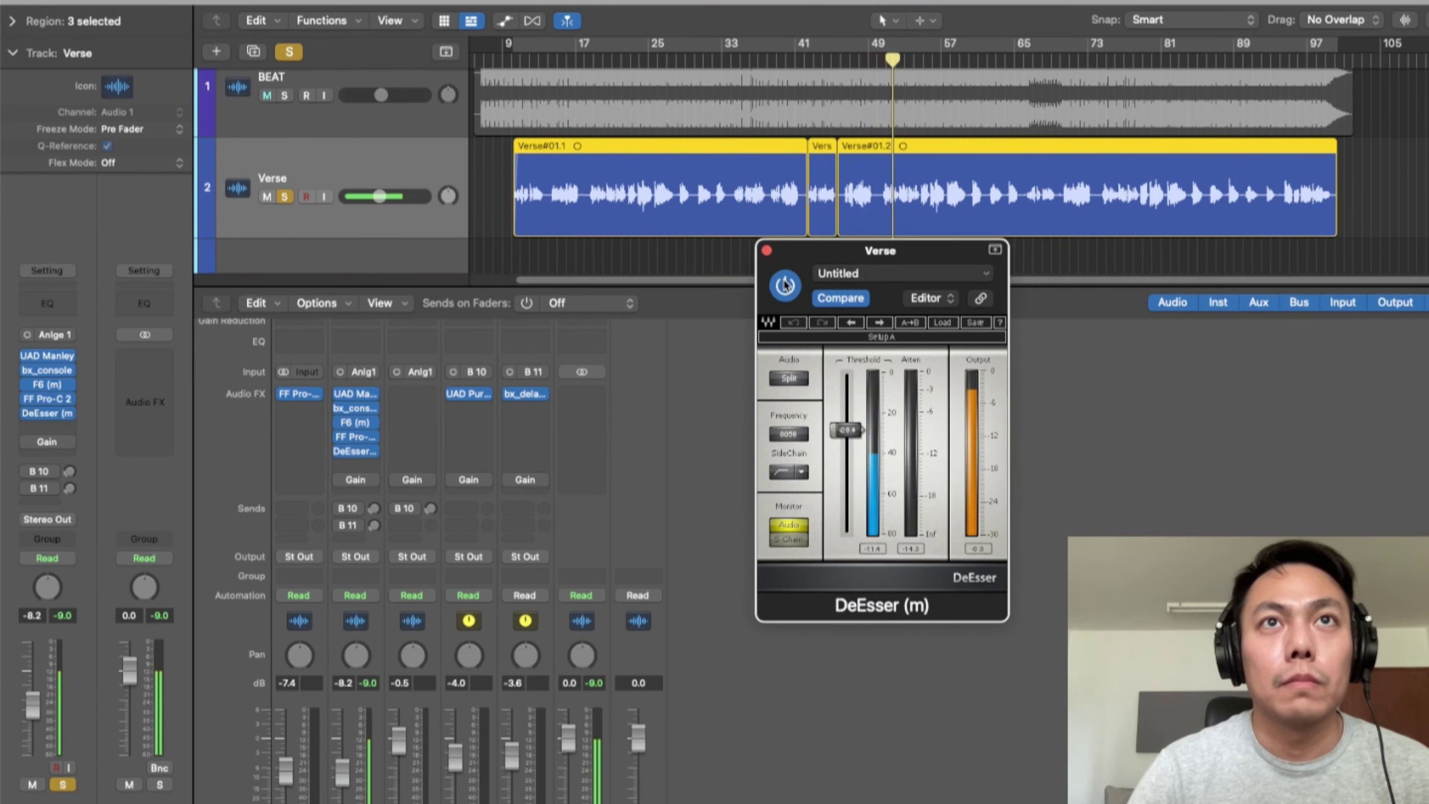
left_click(785, 286)
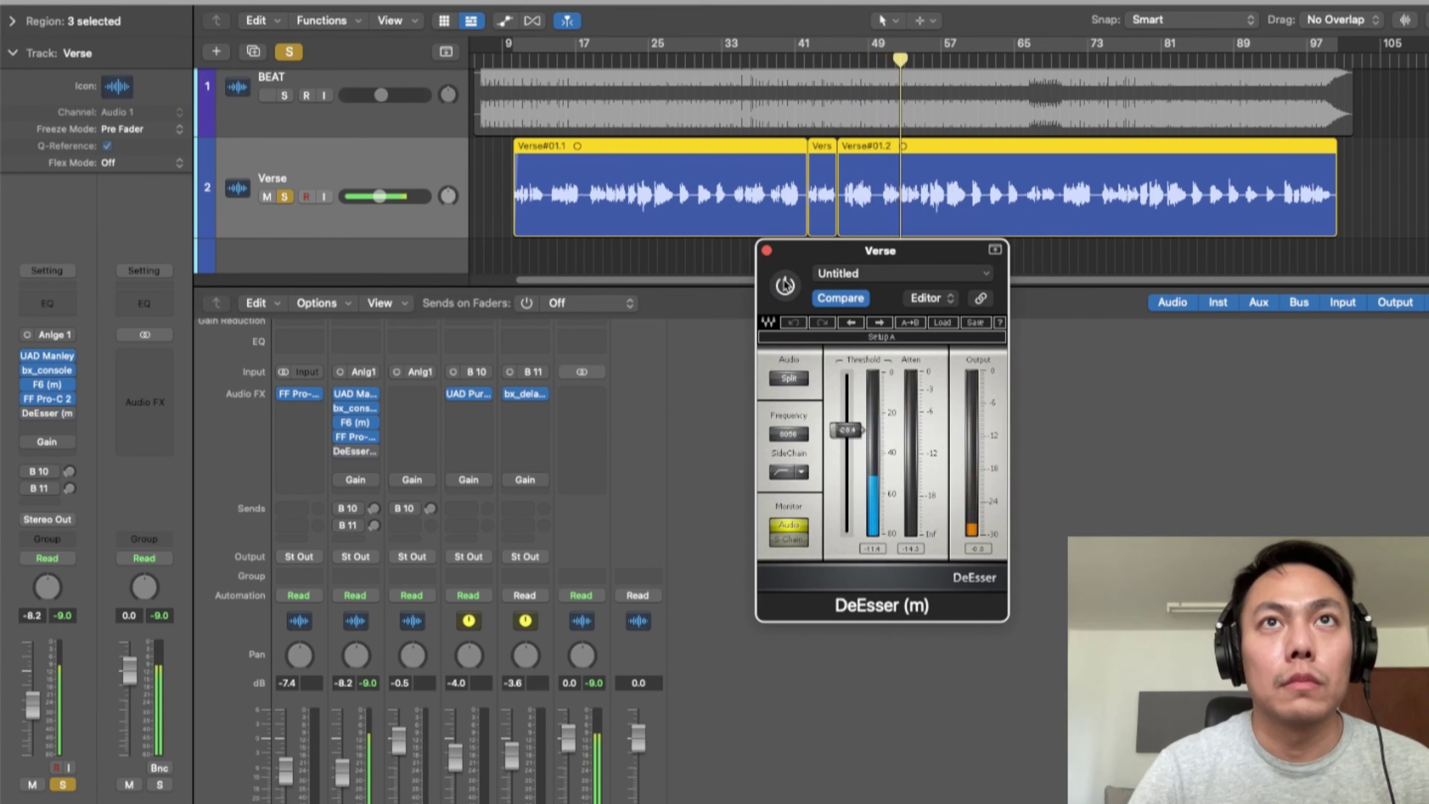
left_click(786, 285)
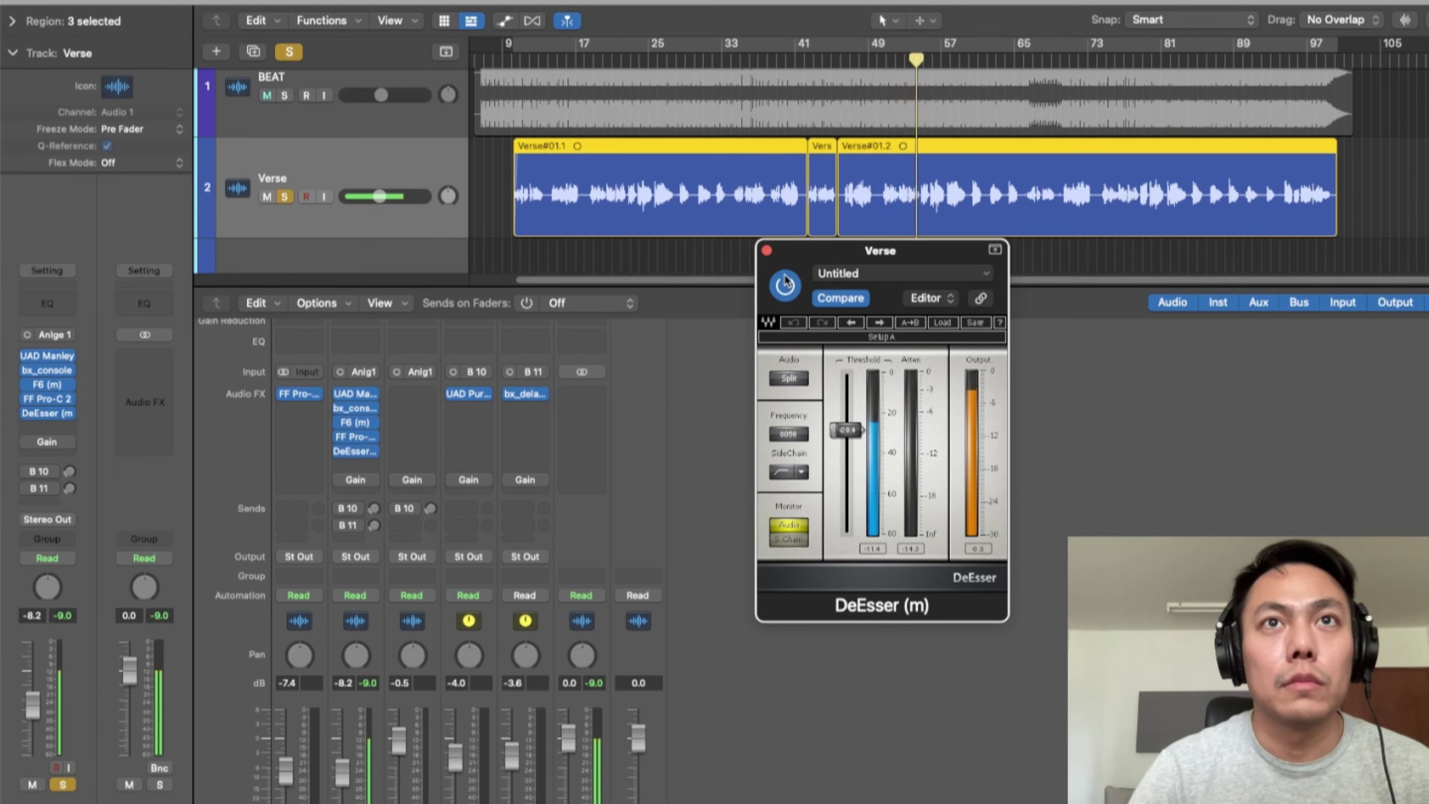
left_click(767, 250)
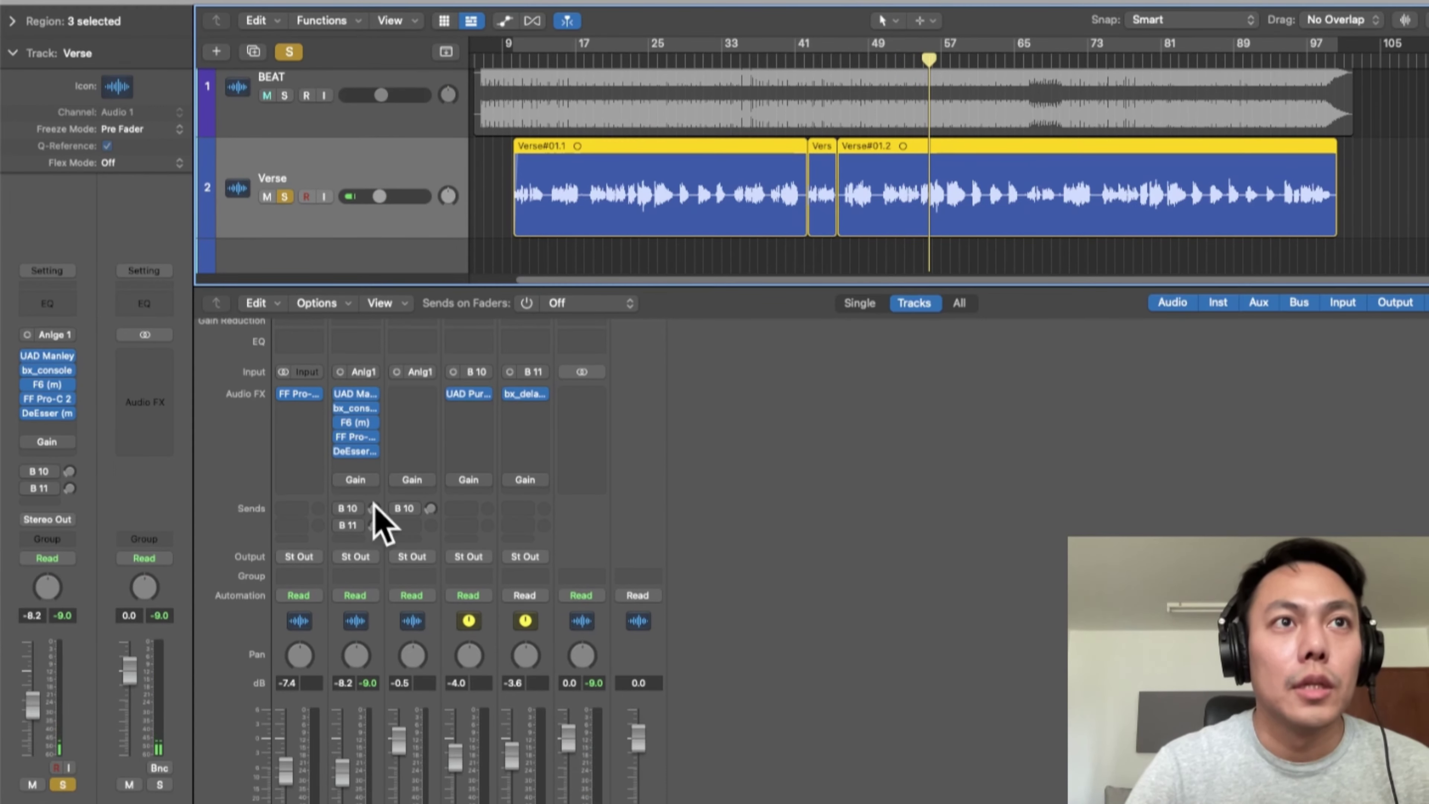
Enable the Verse track's B 10 send and open the UAD Pure Plate reverb window clear of the mixer.
left_click(342, 509)
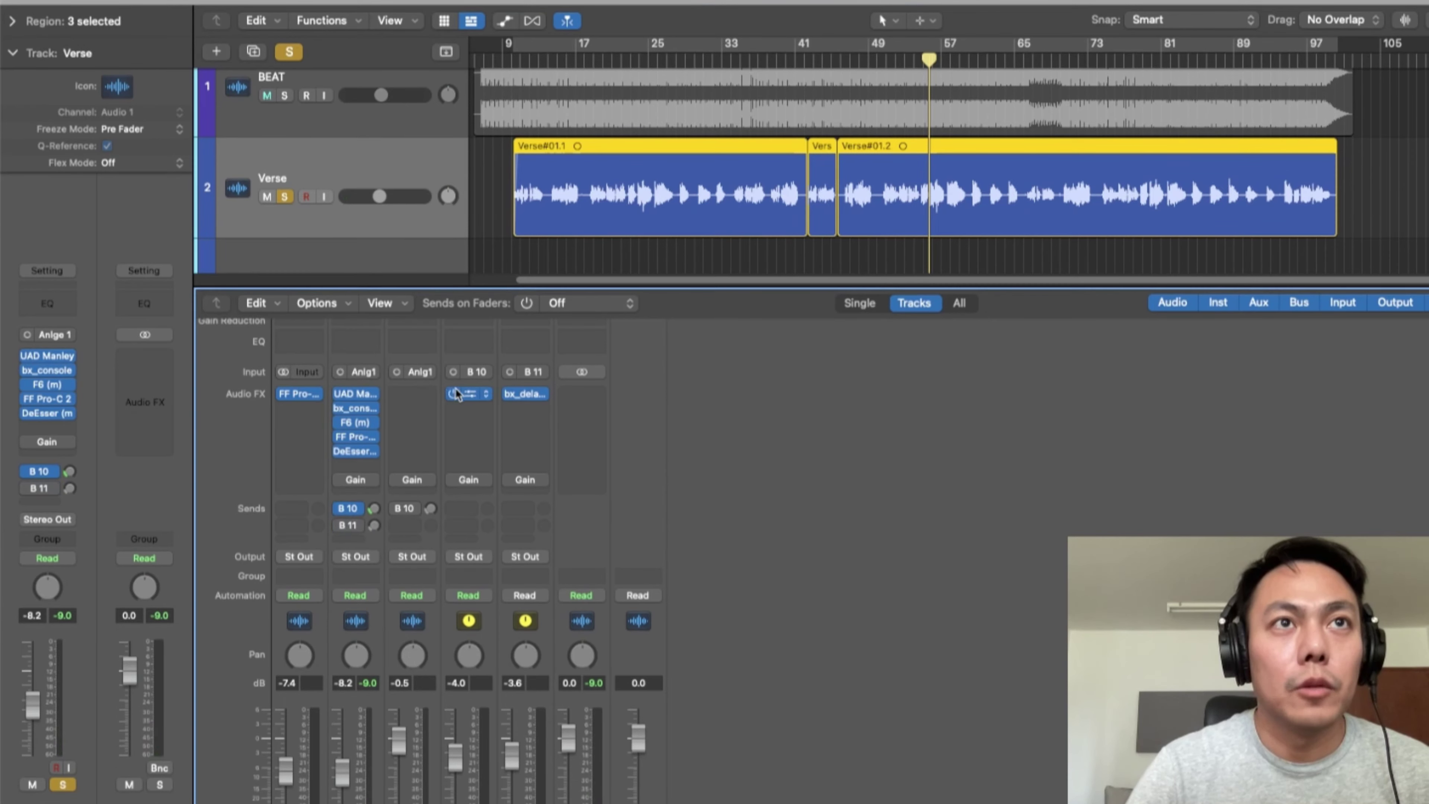
left_click(464, 396)
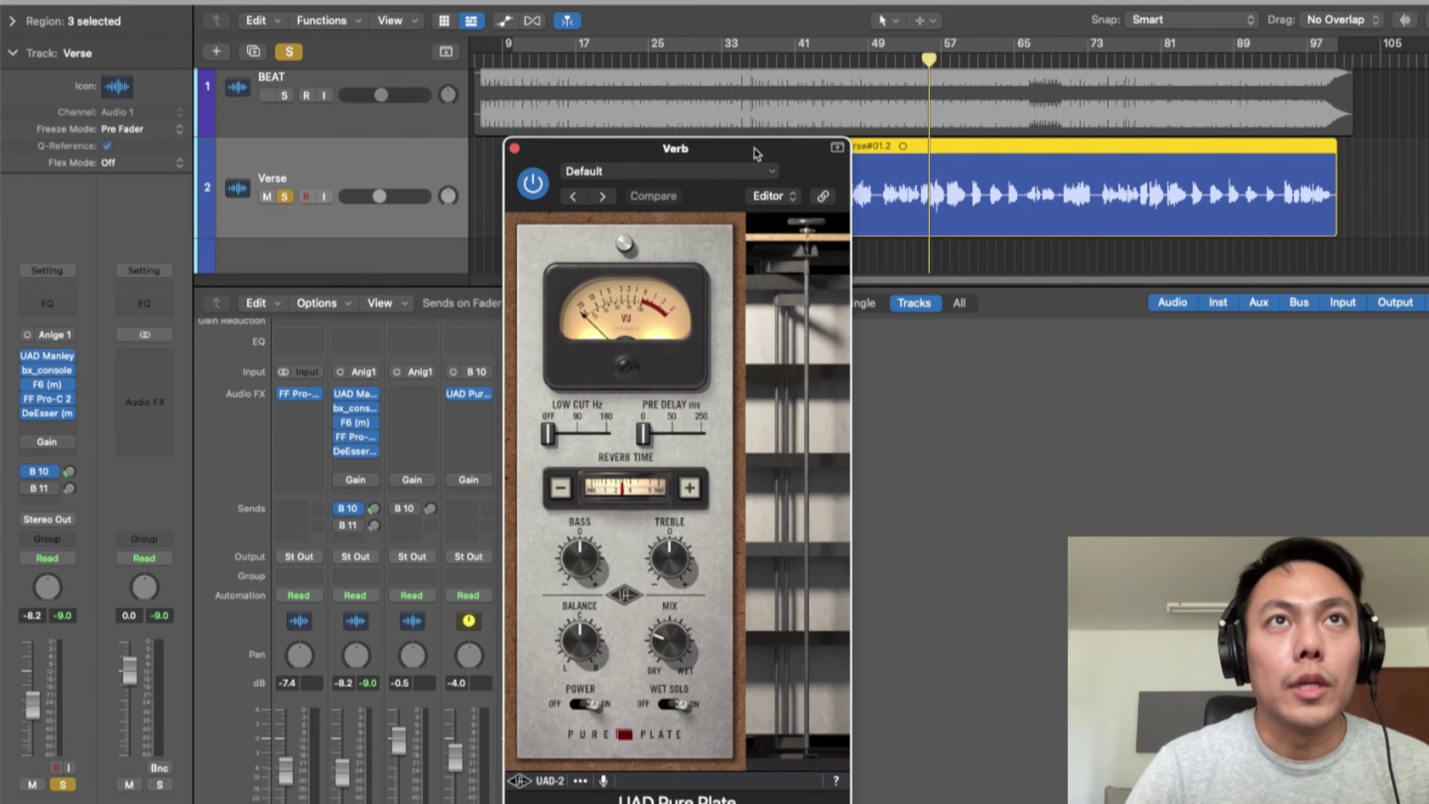
left_click_drag(757, 153, 1215, 109)
left_click_drag(1276, 84, 1275, 85)
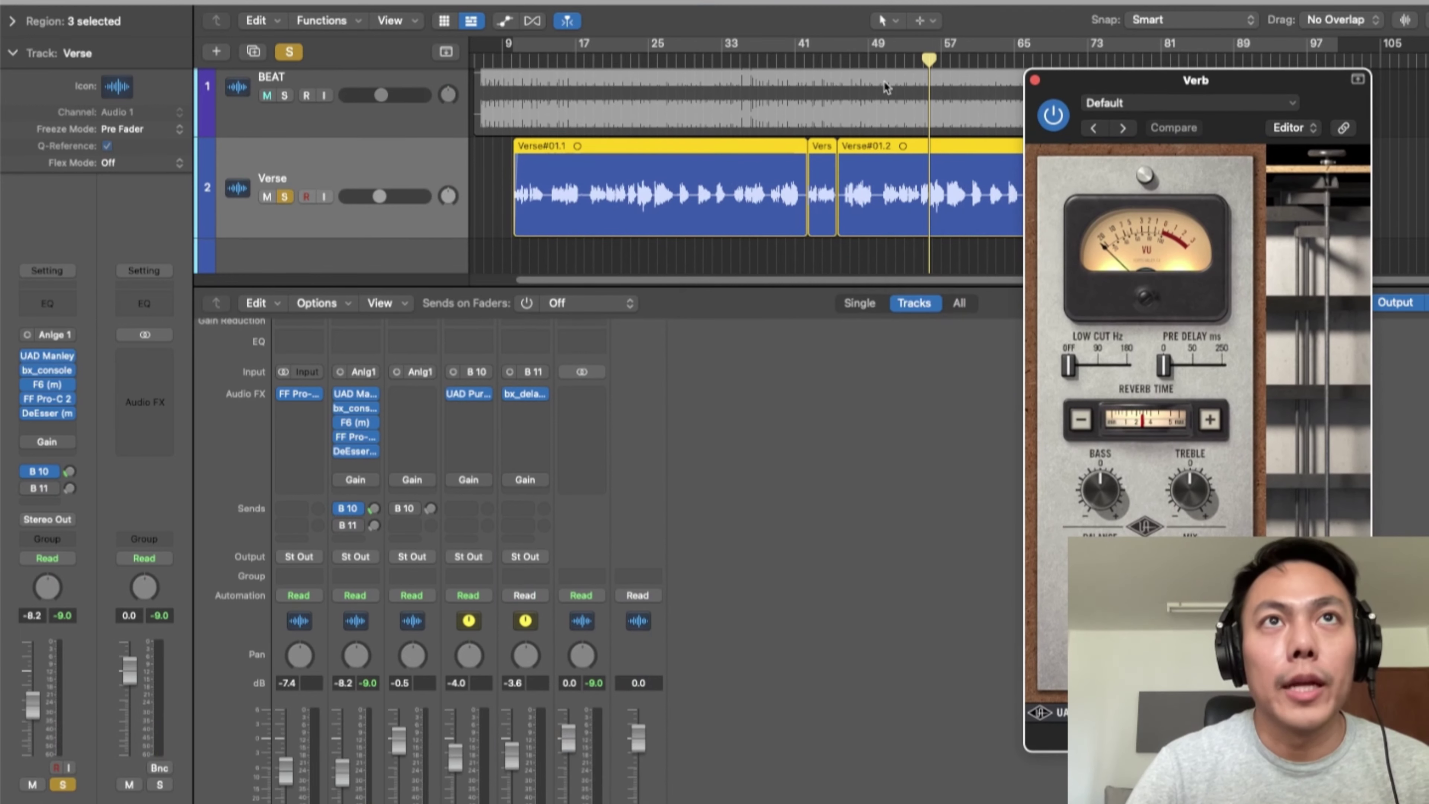
Play the vocal from about bar 18, try Pure Plate's pre-delay at 250 ms and settle it slightly above 0 ms.
left_click(267, 96)
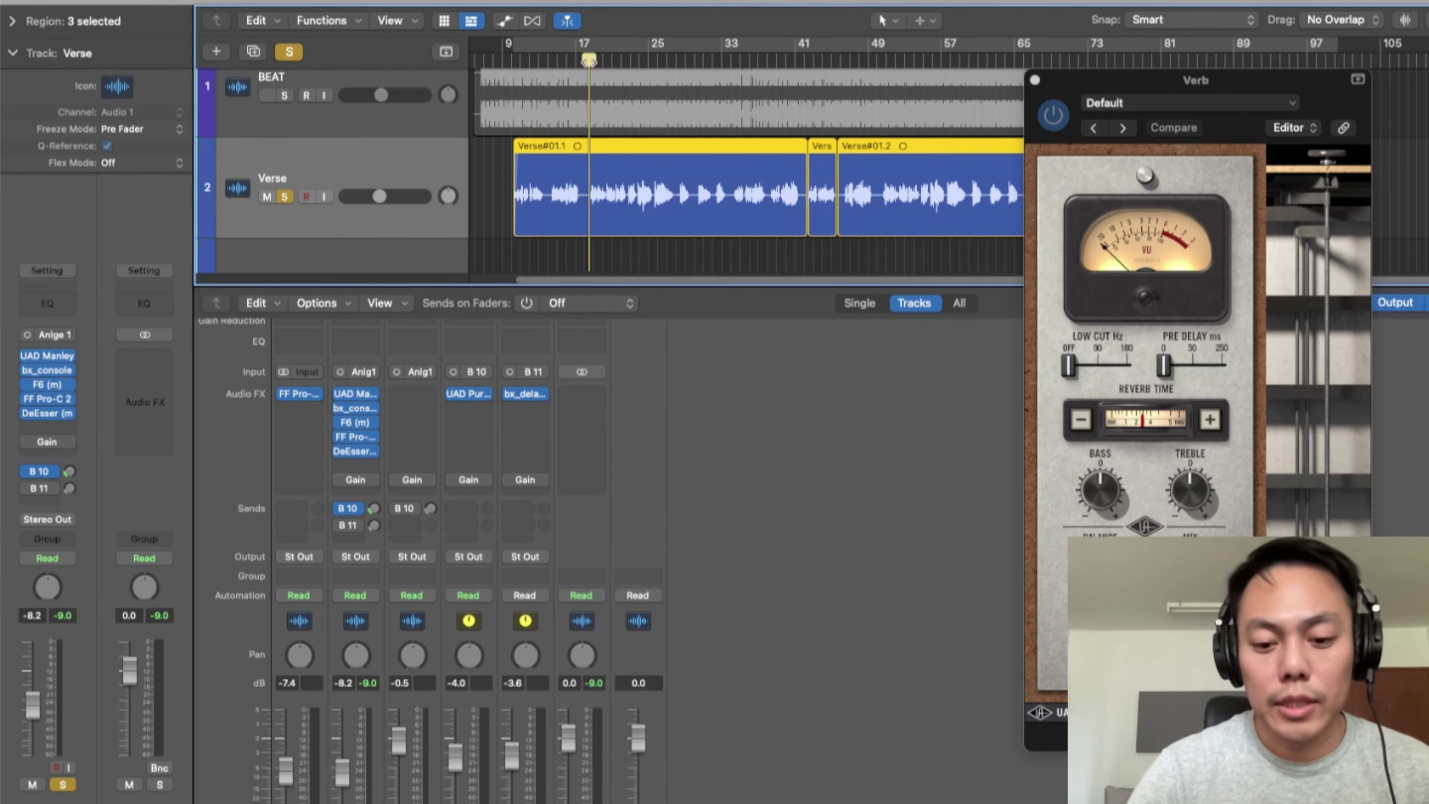
key("space")
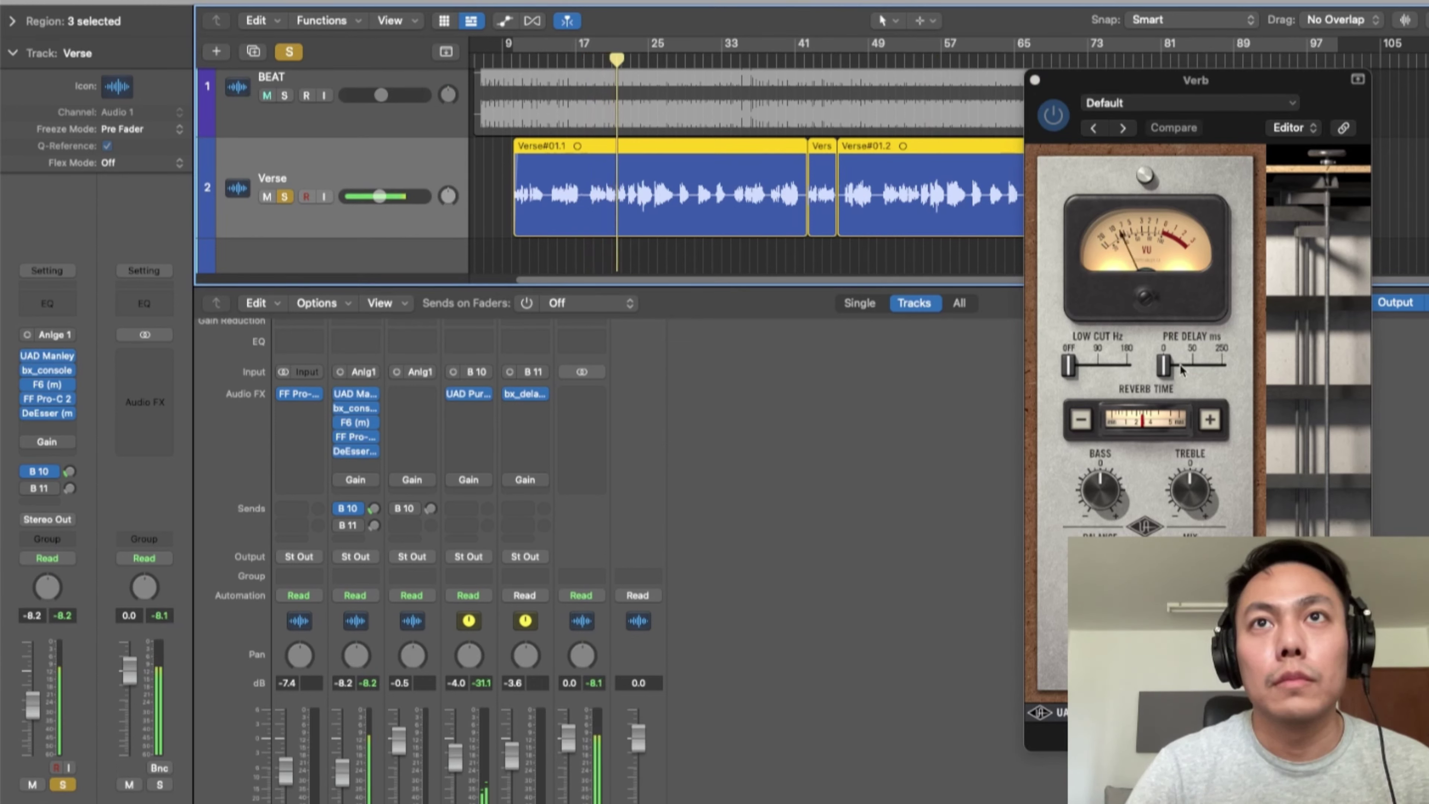
left_click_drag(1164, 366, 1312, 389)
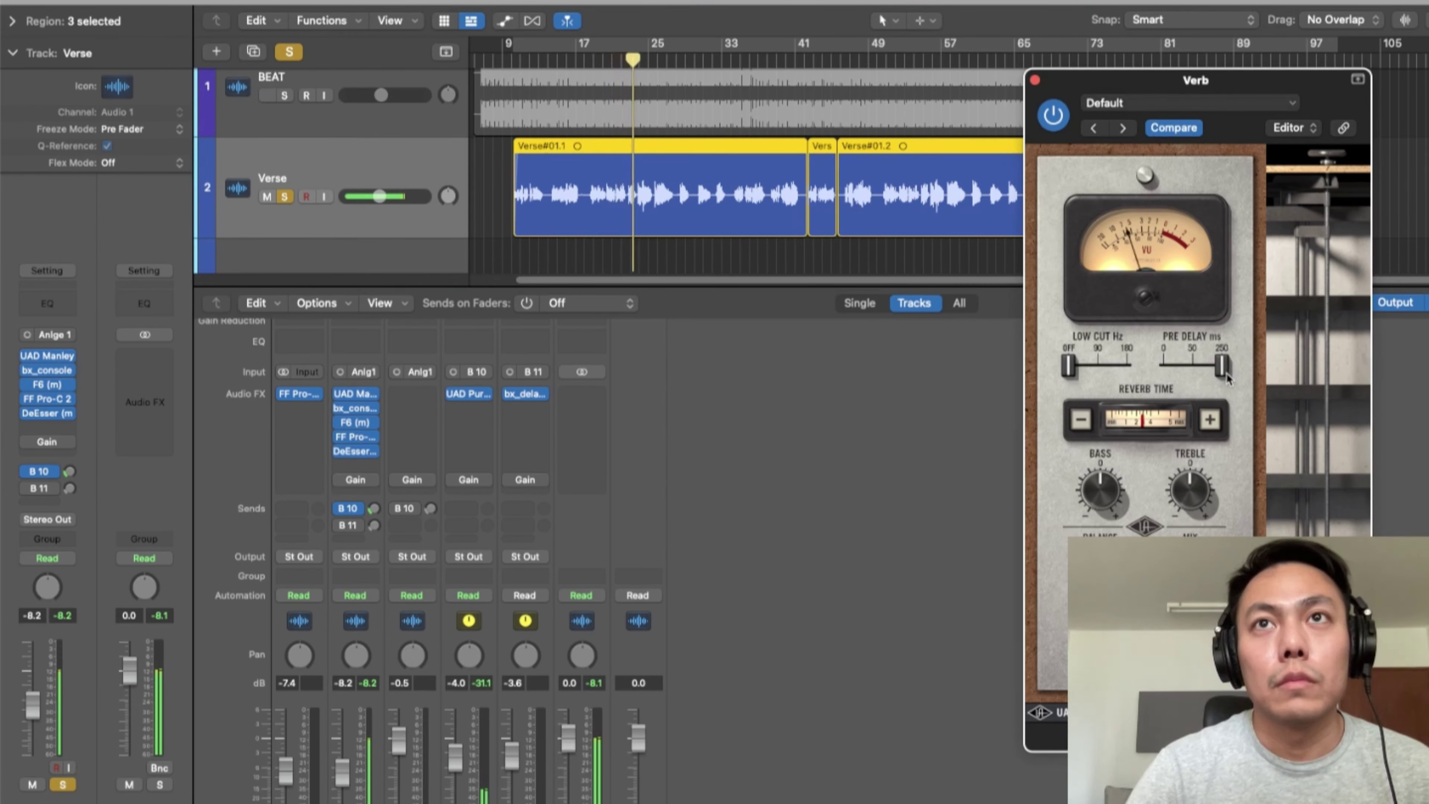
left_click_drag(1225, 376, 1172, 371)
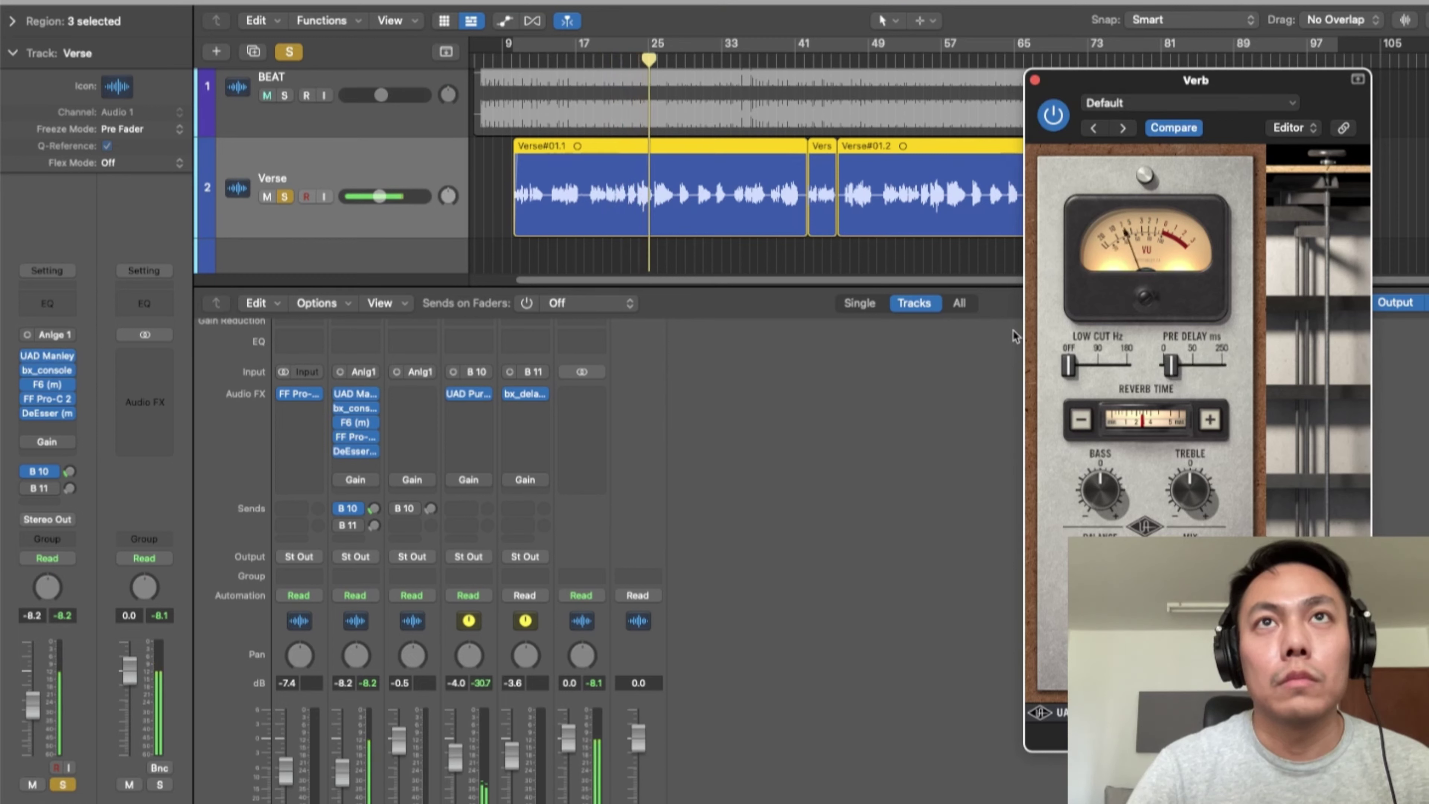
Compare the vocal with Pure Plate bypassed and active around bar 25 and from about bar 34, leaving the reverb active.
left_click(1052, 123)
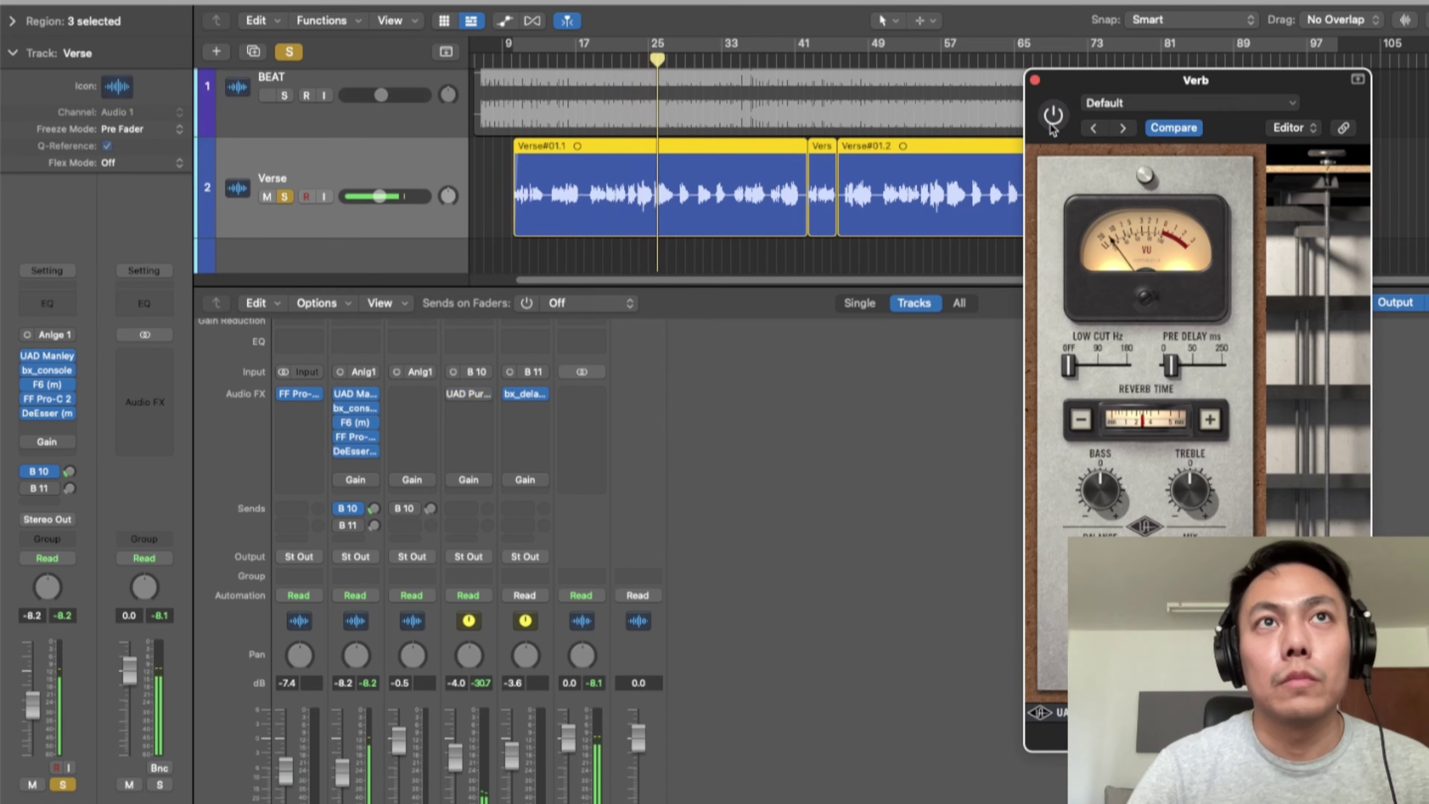
left_click(1052, 125)
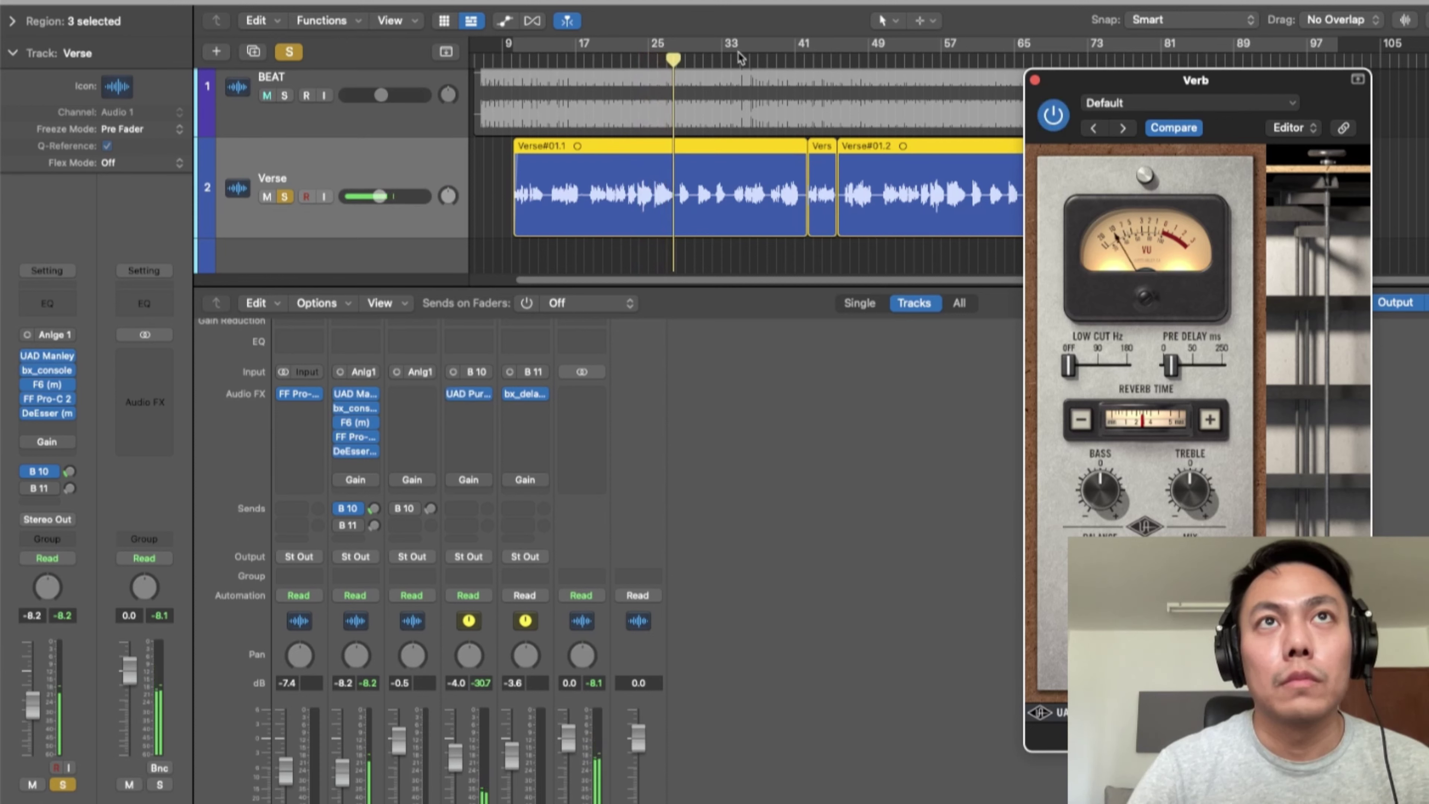
left_click(737, 57)
left_click(1046, 119)
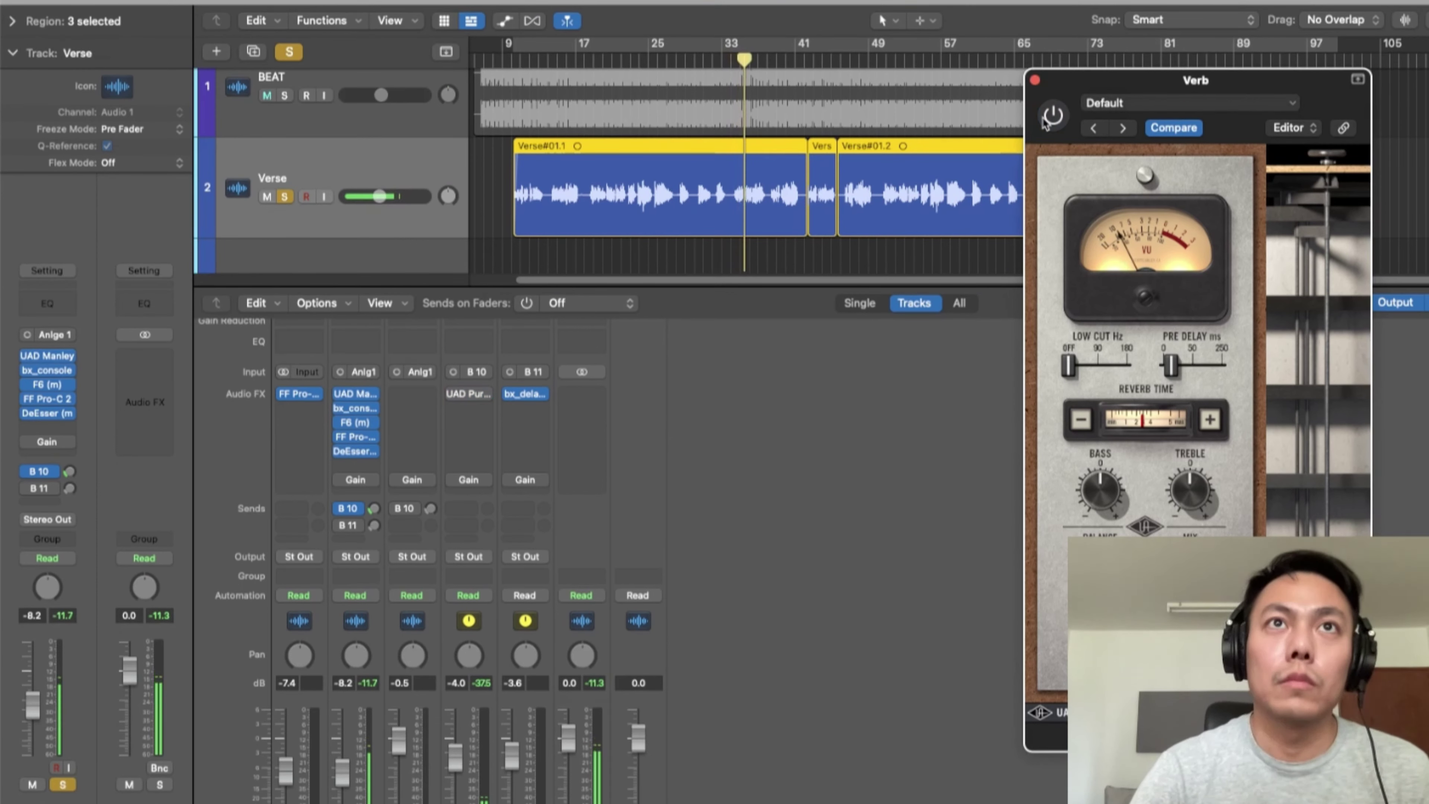
left_click(1046, 119)
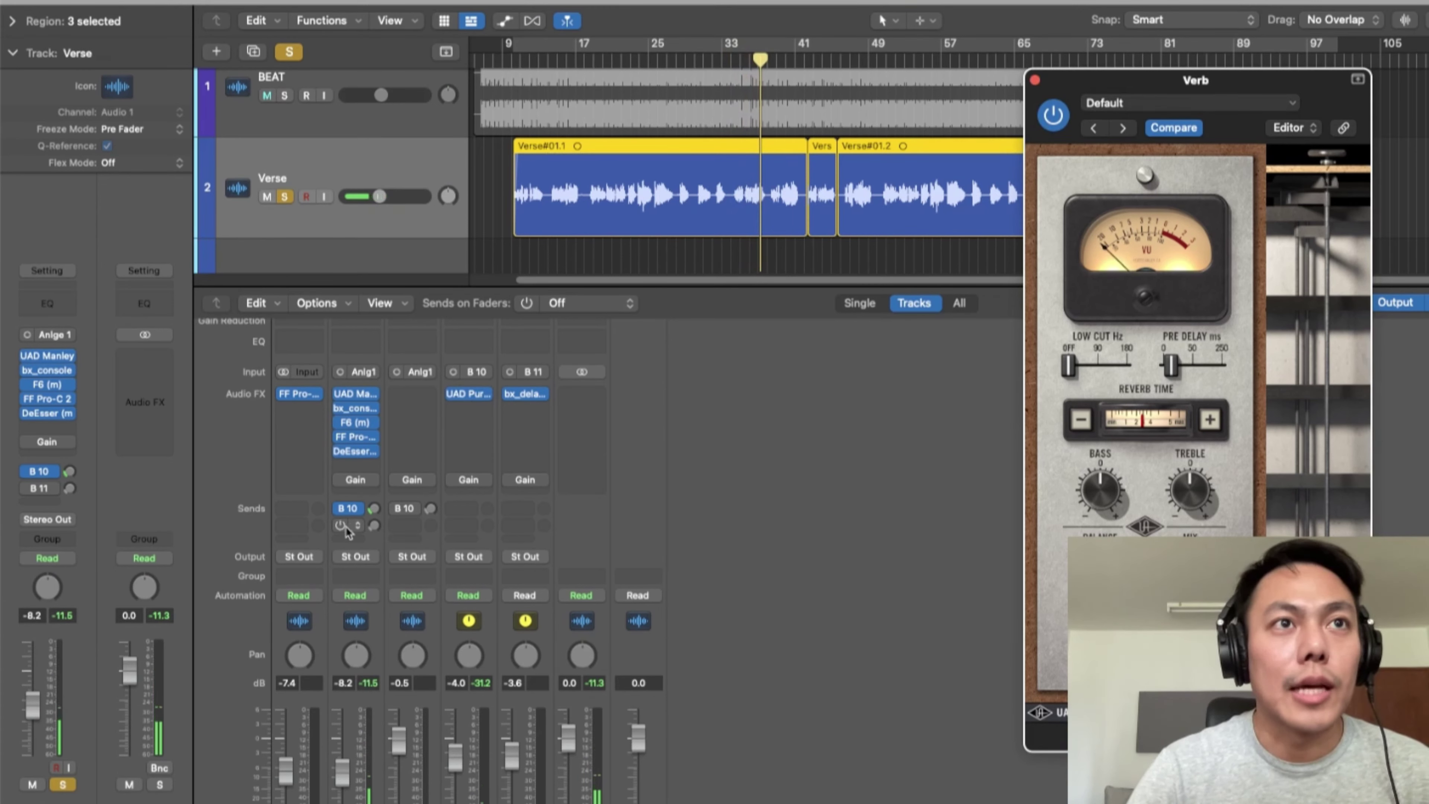
Enable the Verse track's B 11 send and open bx_delay 2500 clear of the mixer, closing the Pure Plate window.
left_click(524, 396)
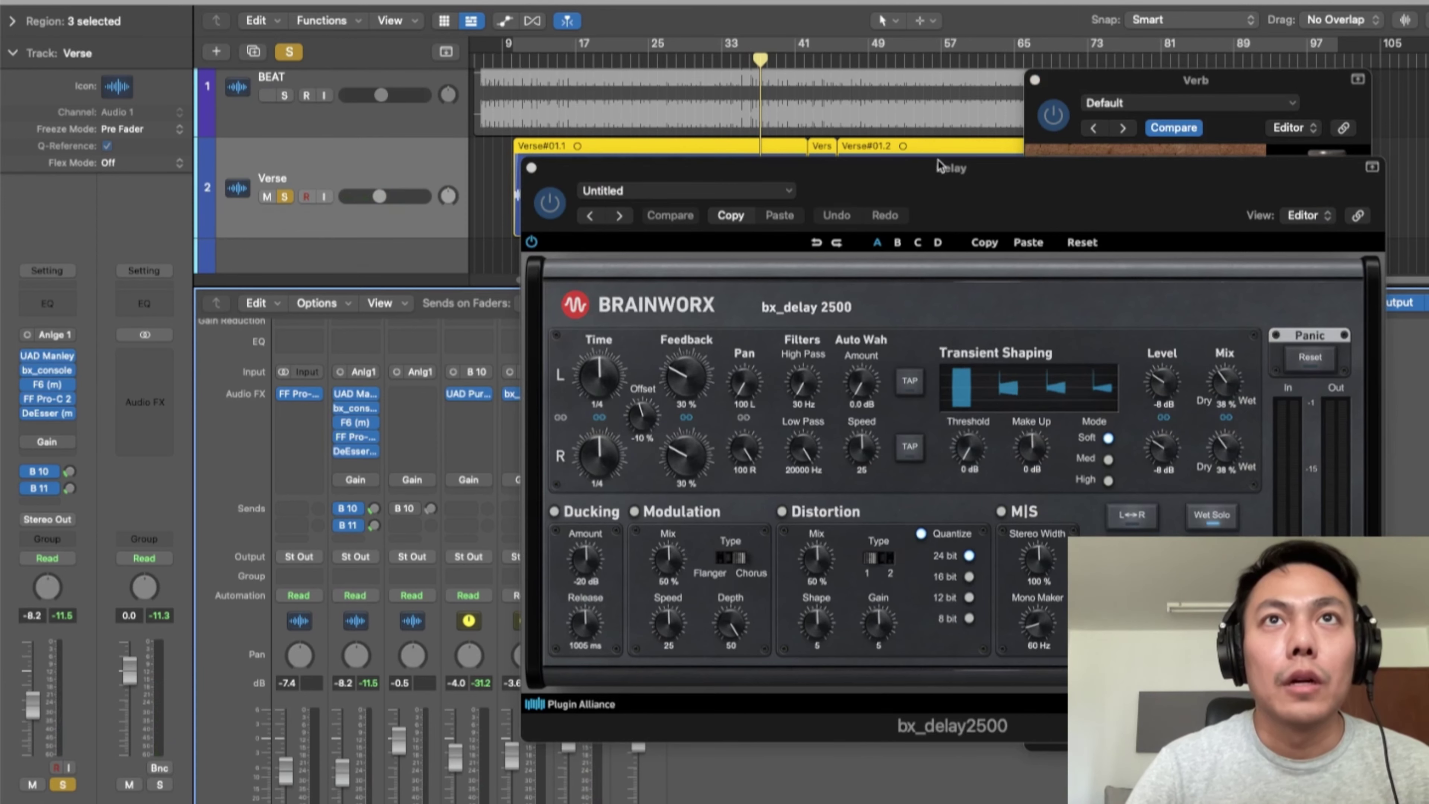
left_click_drag(938, 165, 1009, 167)
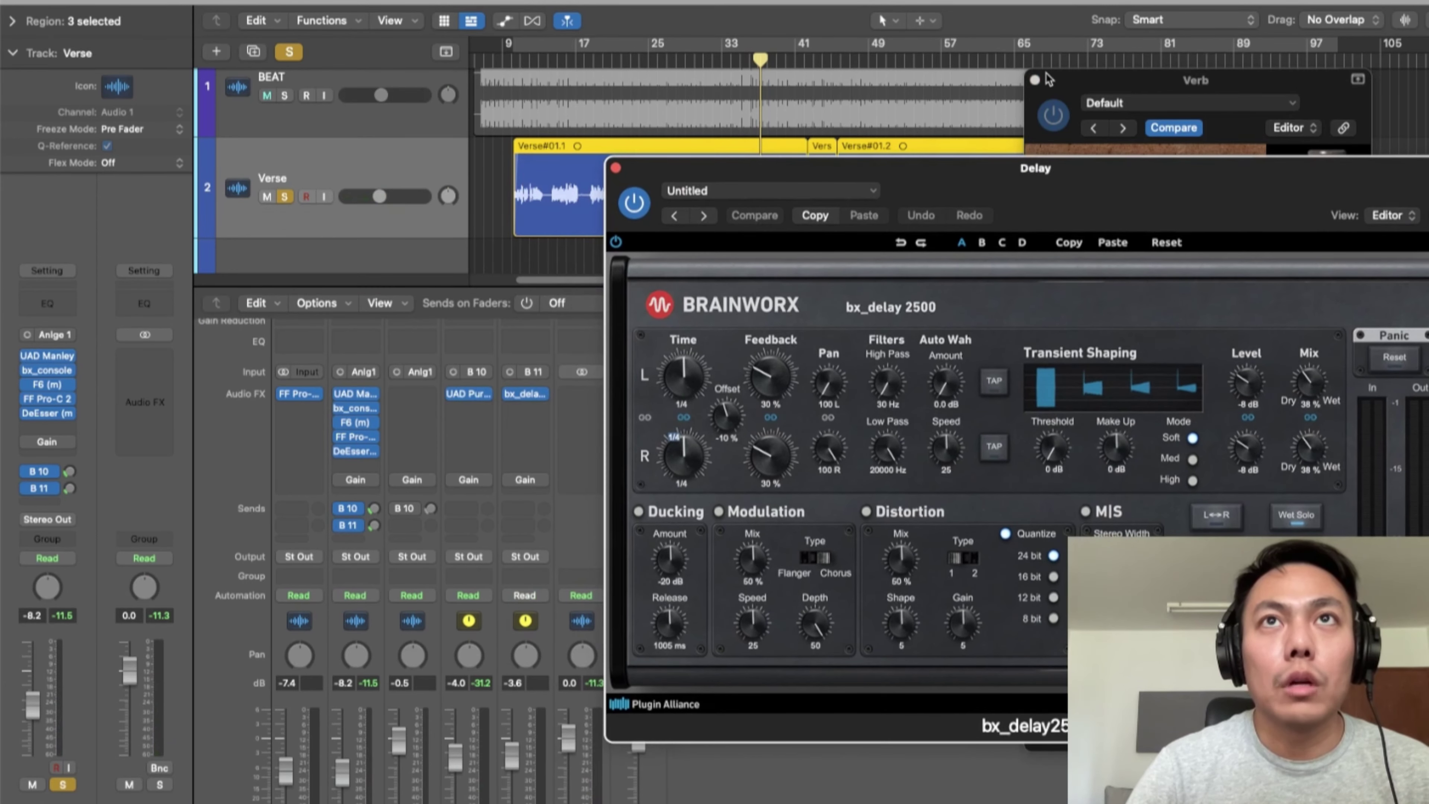
left_click(1034, 81)
left_click_drag(1017, 209, 1075, 175)
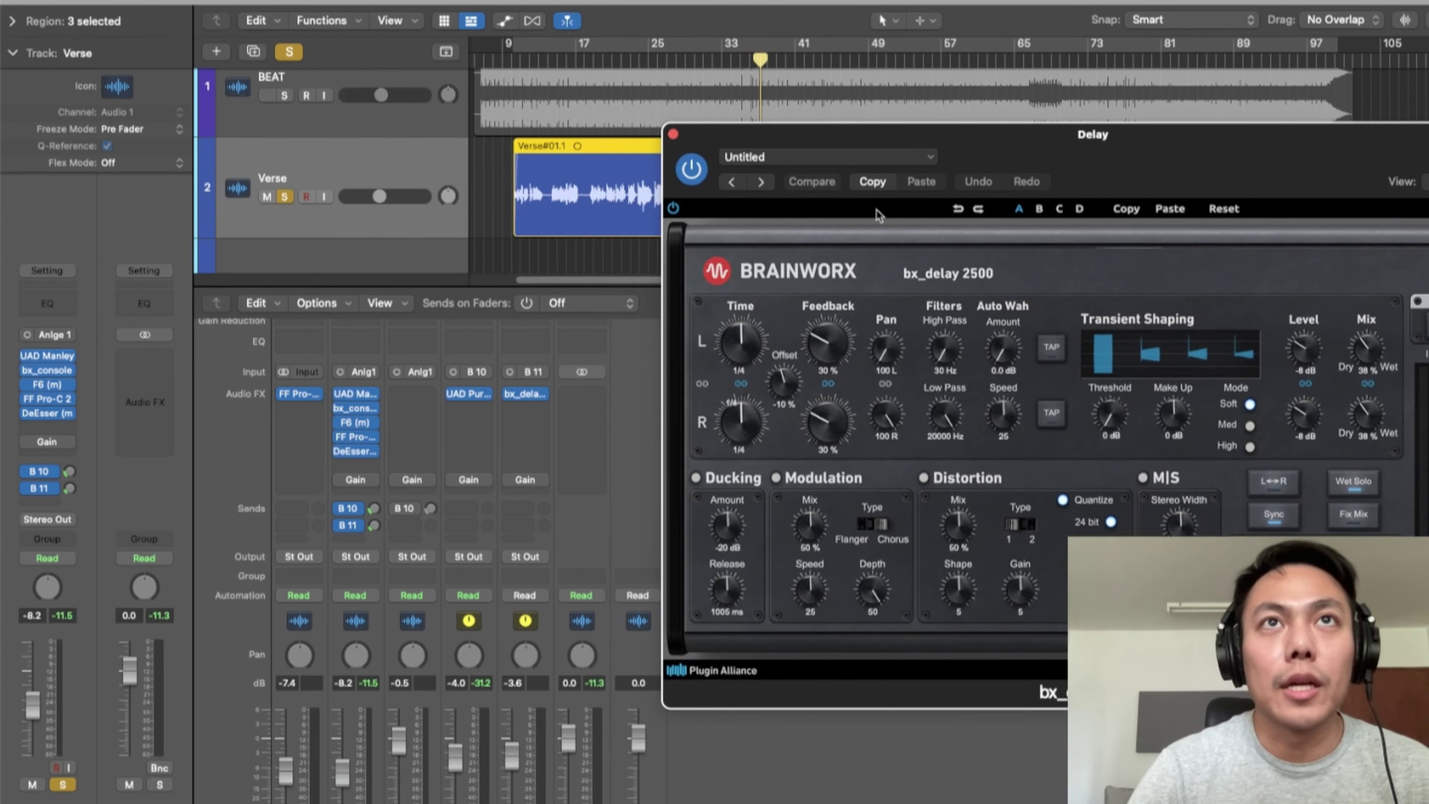
Play the vocal from about bar 18, compare it with bx_delay 2500 bypassed and active, and close the plug-in window with the delay active.
left_click_drag(944, 143, 947, 187)
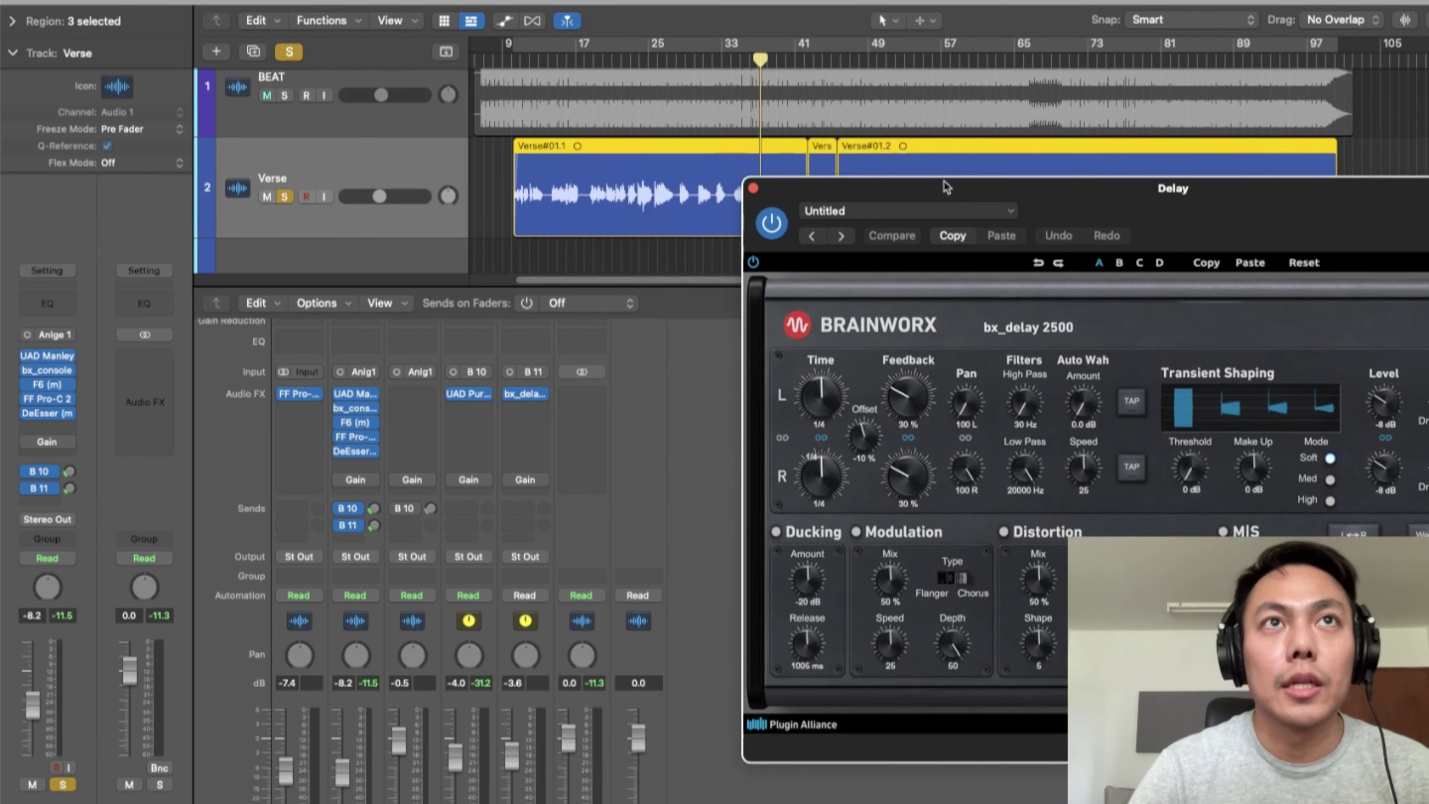
left_click(593, 61)
key("space")
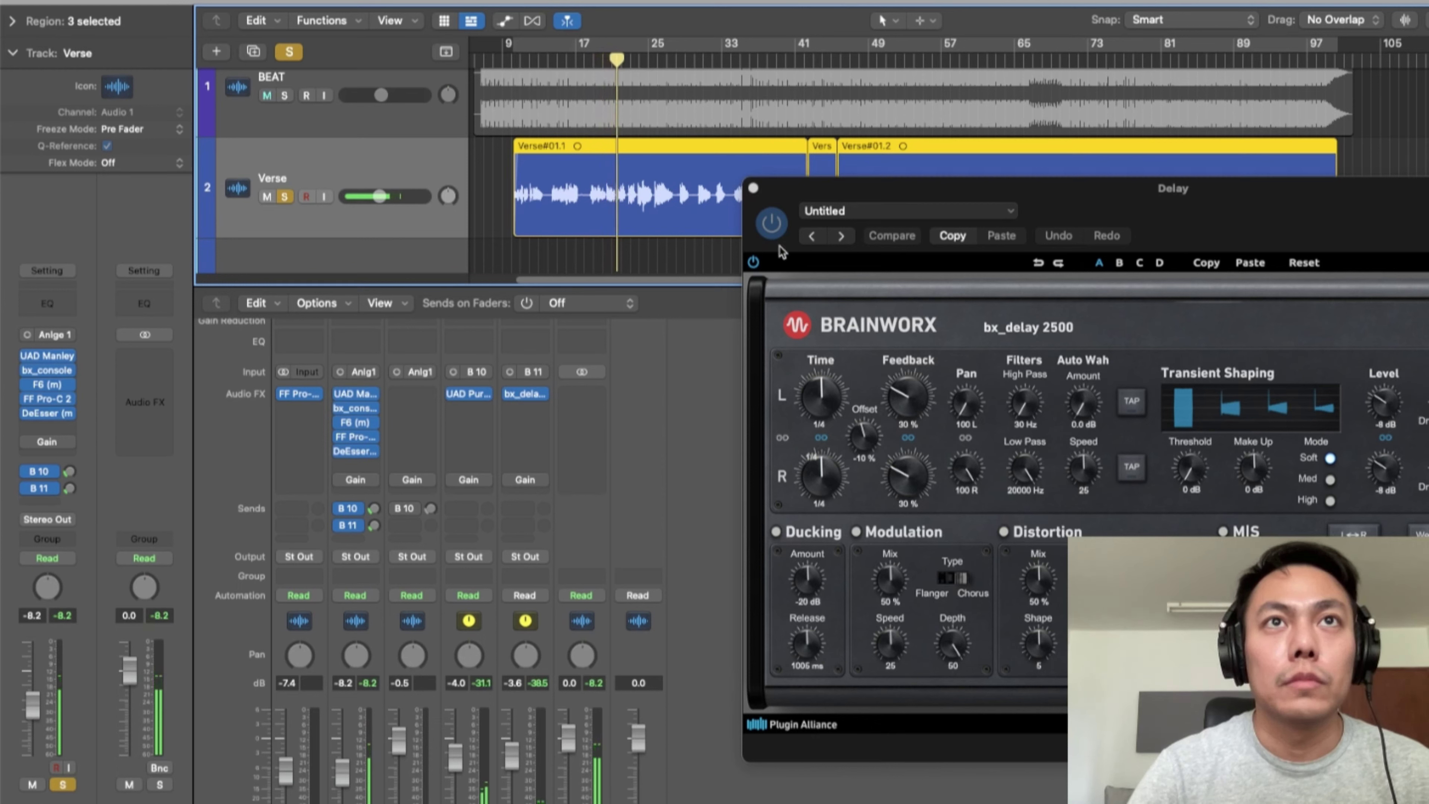
left_click(754, 262)
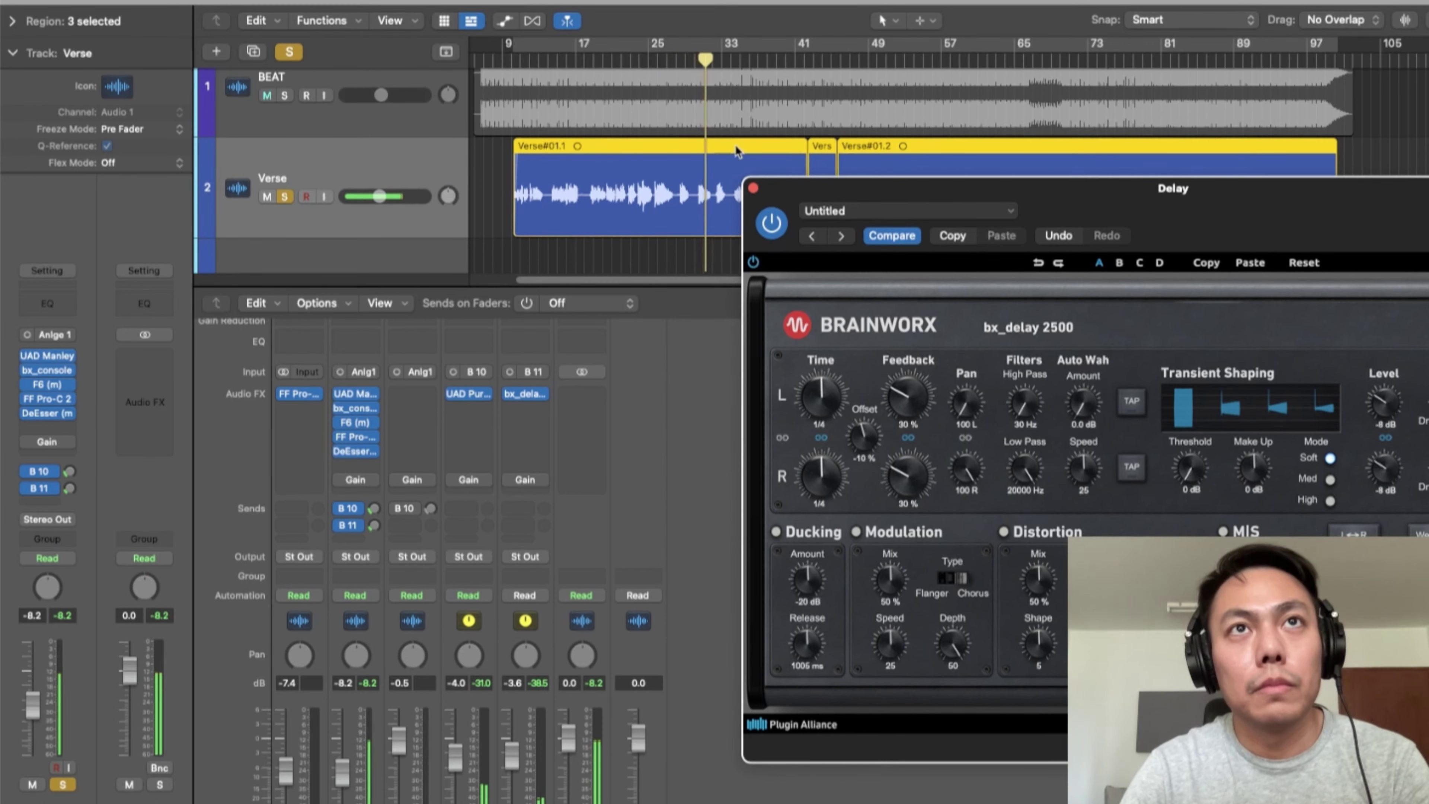
left_click(754, 188)
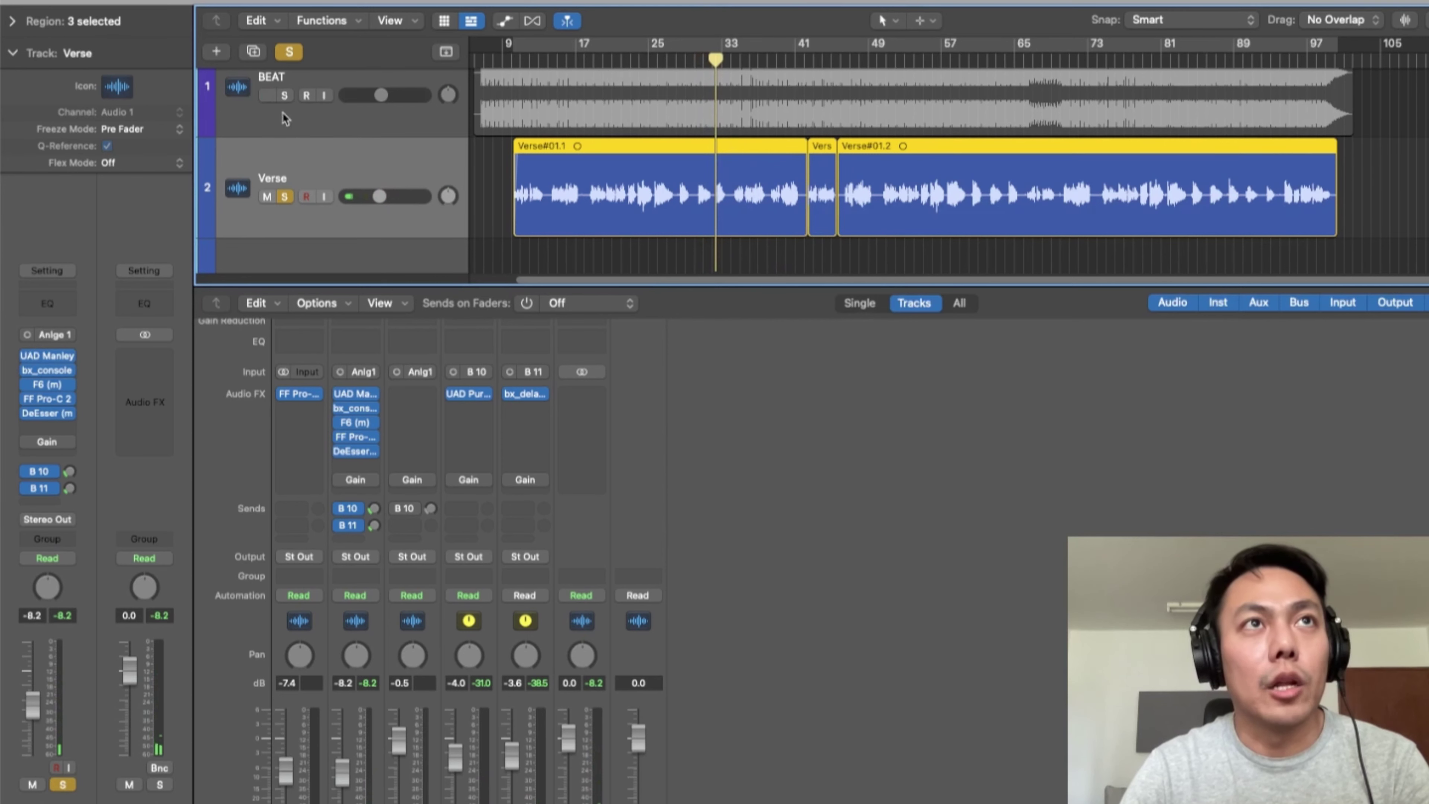
Solo BEAT alongside Verse, play from about bar 17, and set BEAT's level to -8.6 dB and Stereo Out's to about 1.2 dB.
left_click(285, 95)
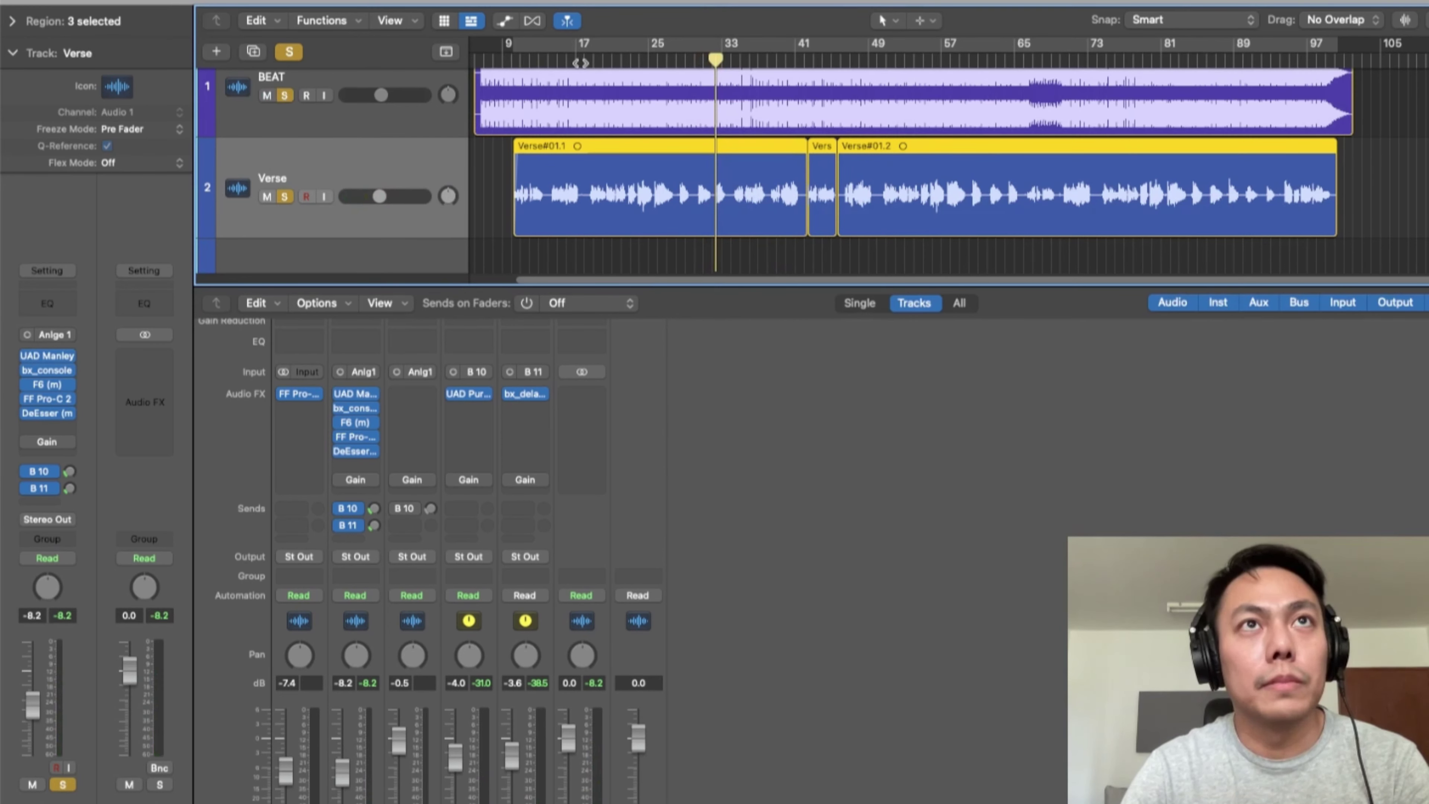
left_click(581, 63)
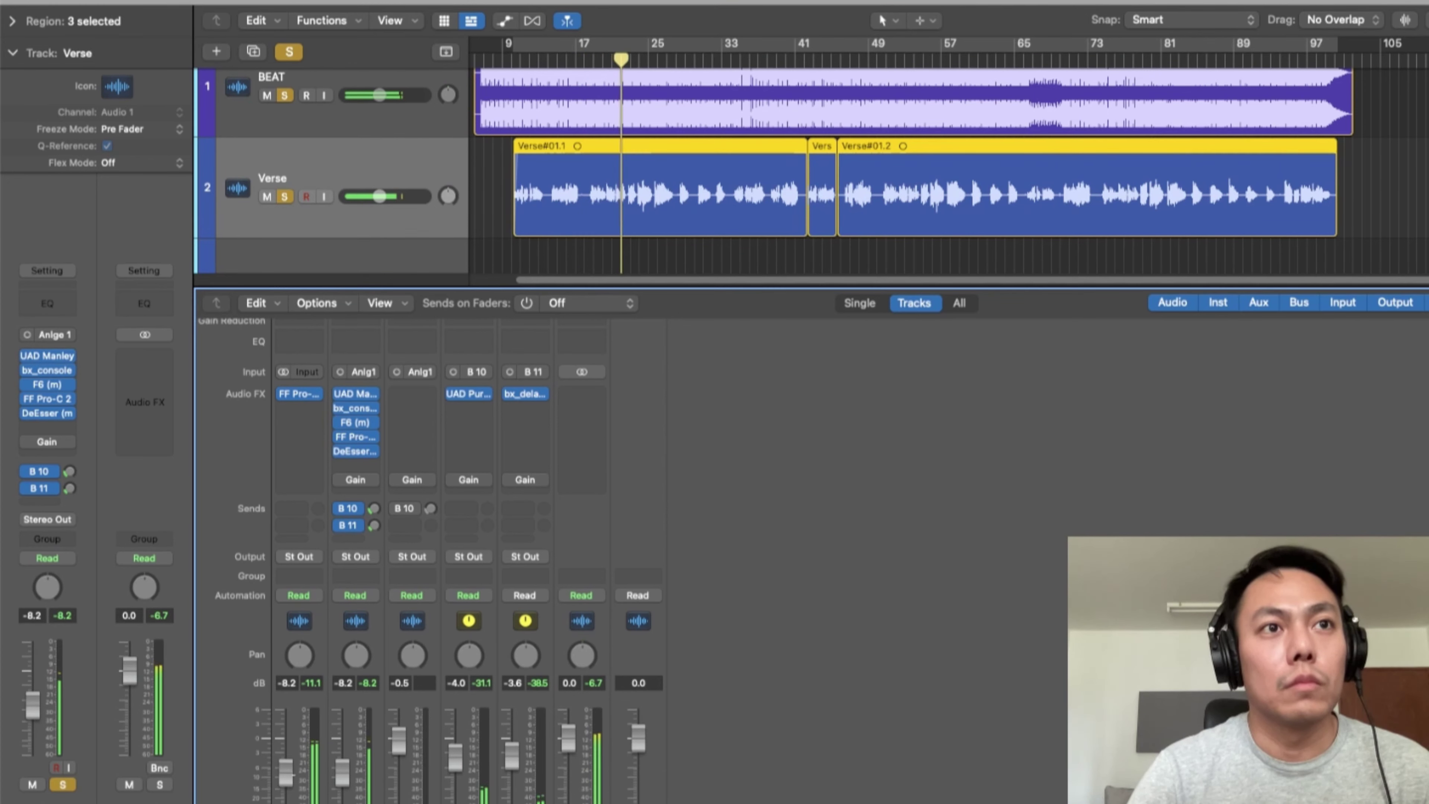
scroll(529, 754, "down", 3)
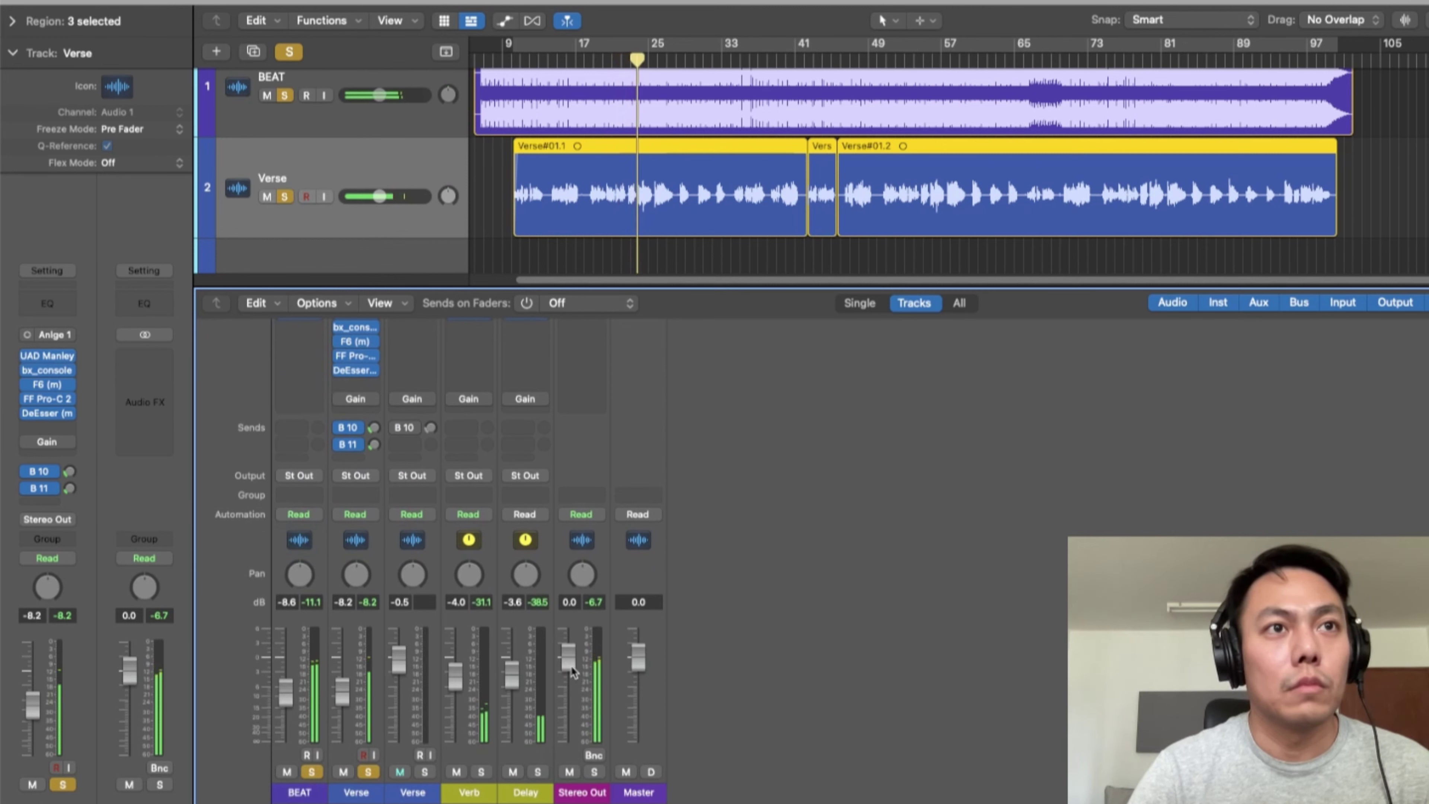
left_click_drag(571, 666, 570, 656)
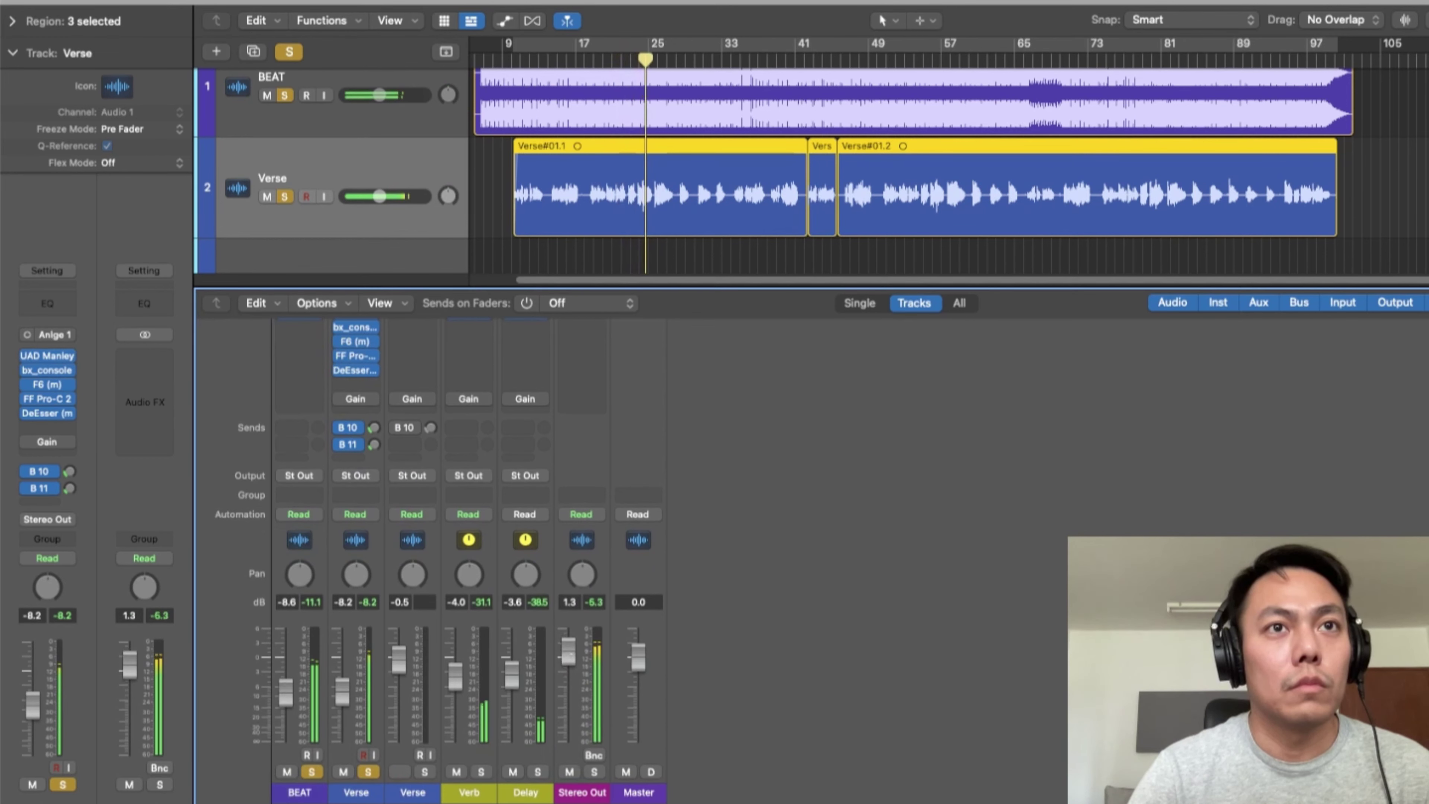
Bypass all five Verse plug-ins and the B 10 and B 11 sends, and enable the Verse channel's Gain slot.
scroll(403, 485, "up", 4)
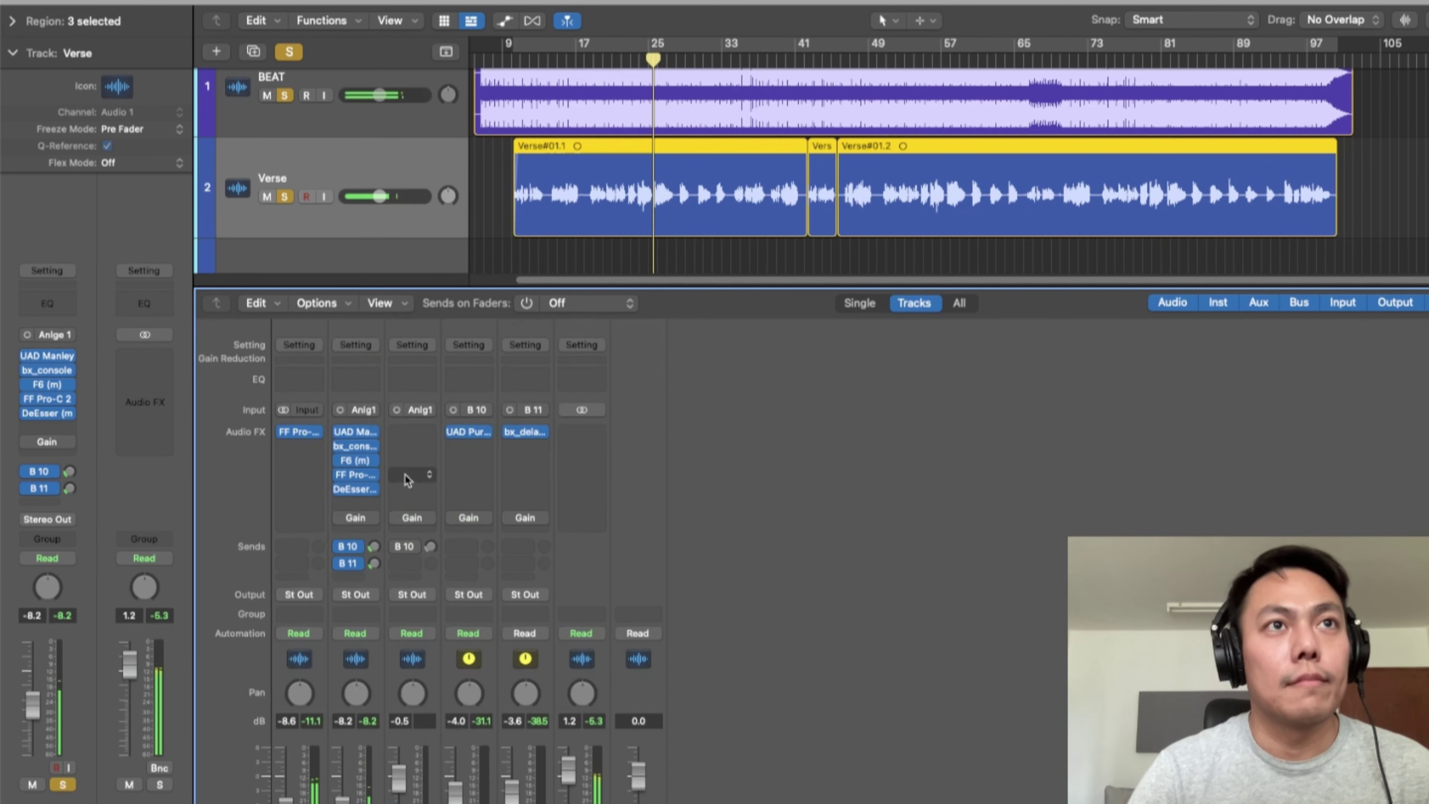
left_click(341, 489, "alt")
left_click(343, 559, "alt")
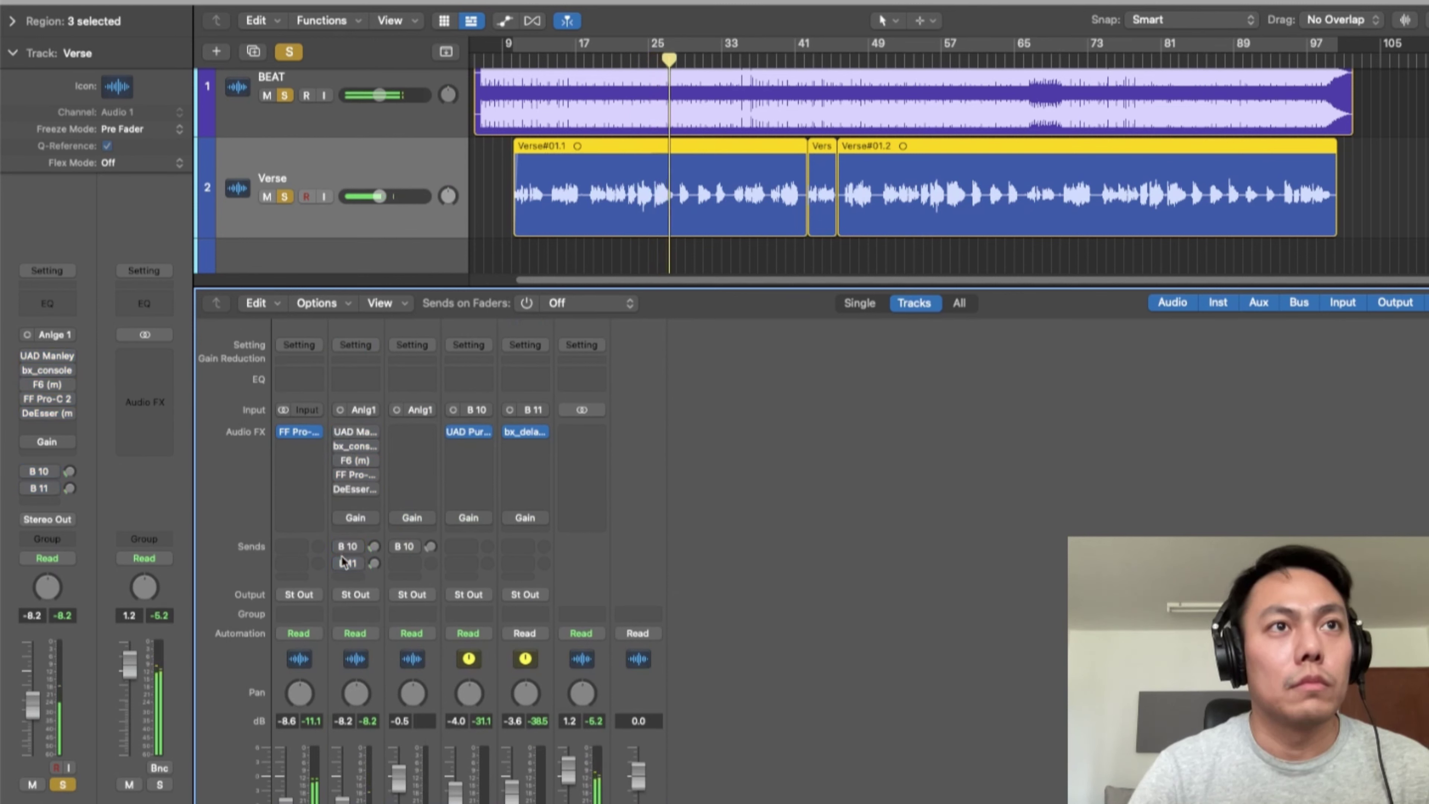
left_click(338, 518)
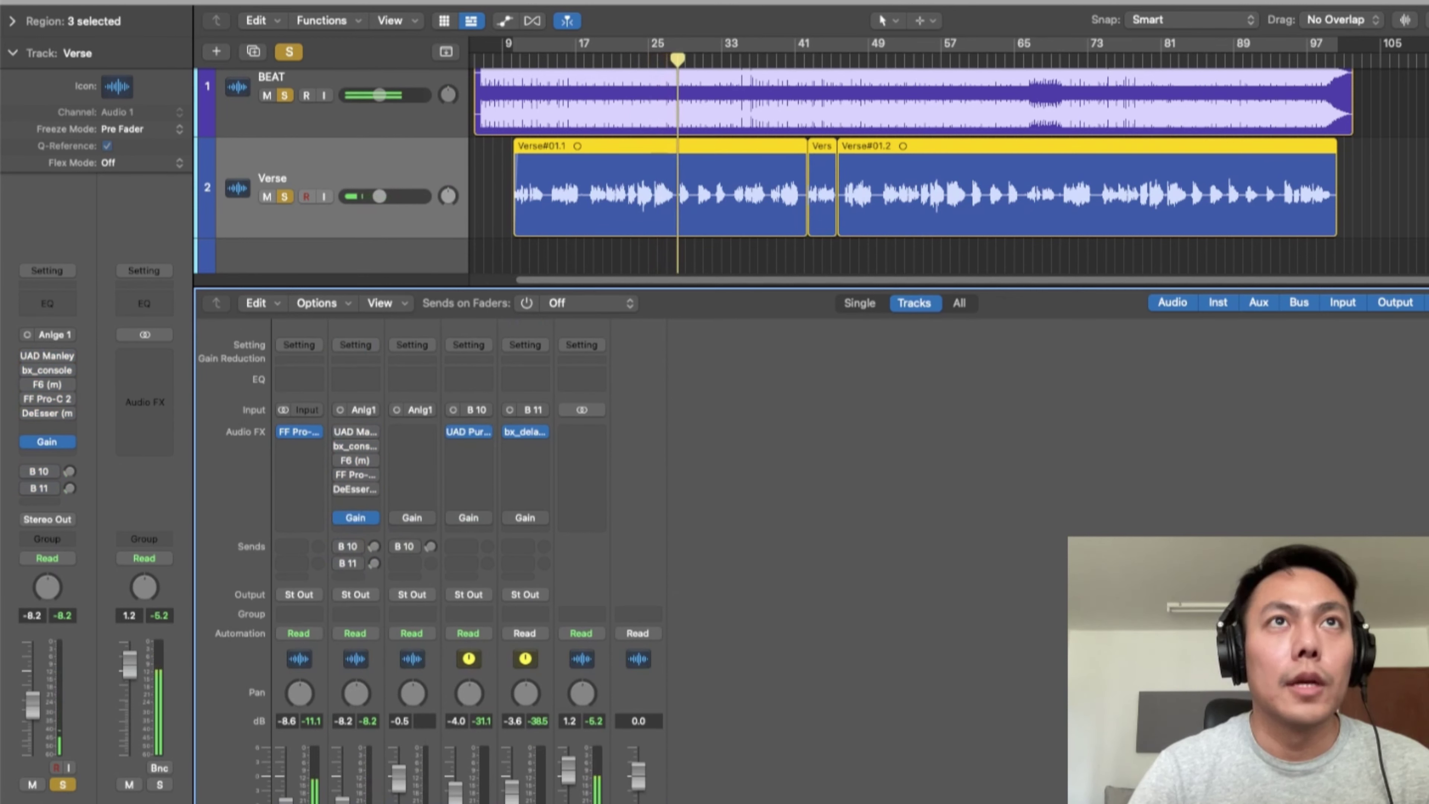
Play the unprocessed vocal with the beat from about bars 18 and 49, and re-enable the Verse plug-ins and sends with Gain off.
left_click(592, 61)
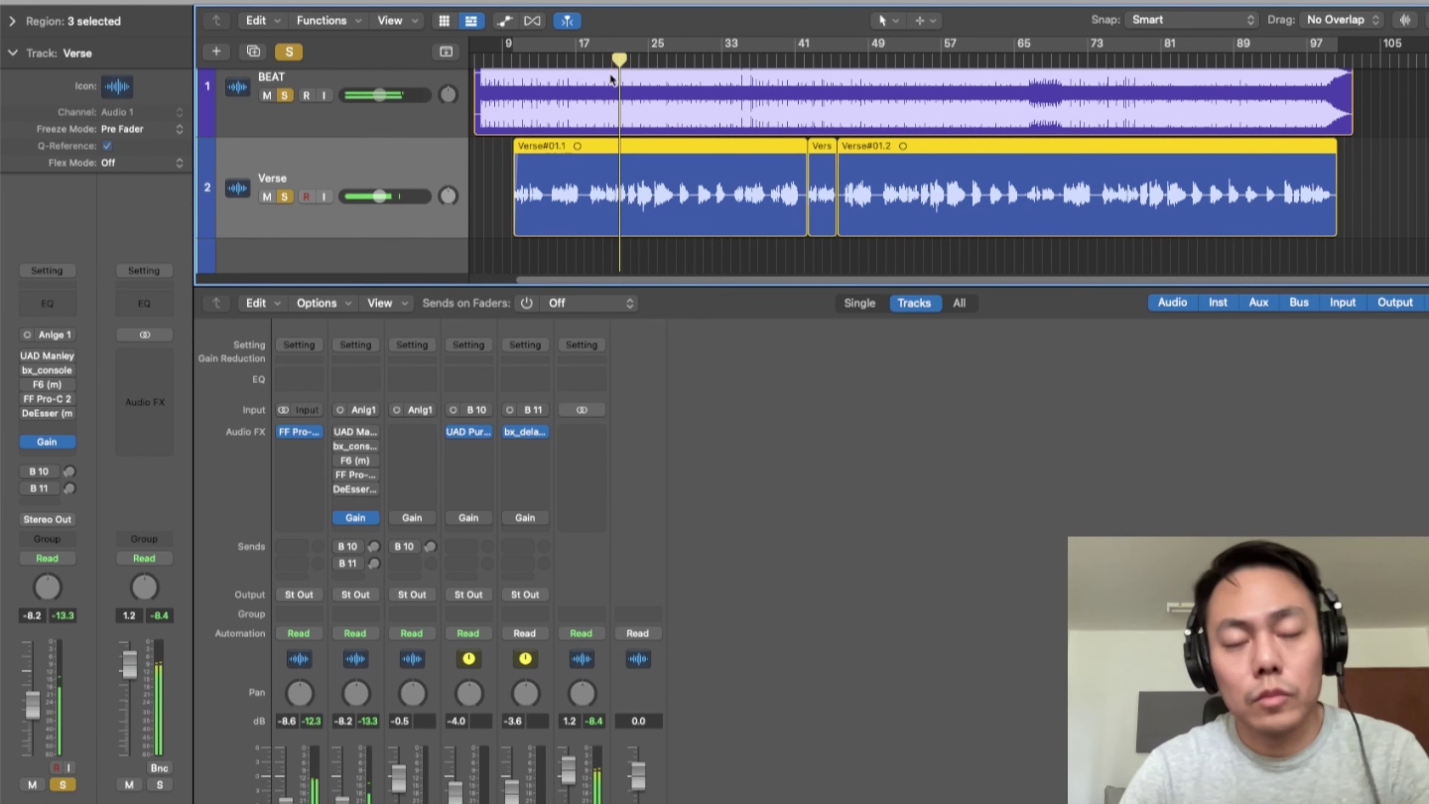
left_click(881, 61)
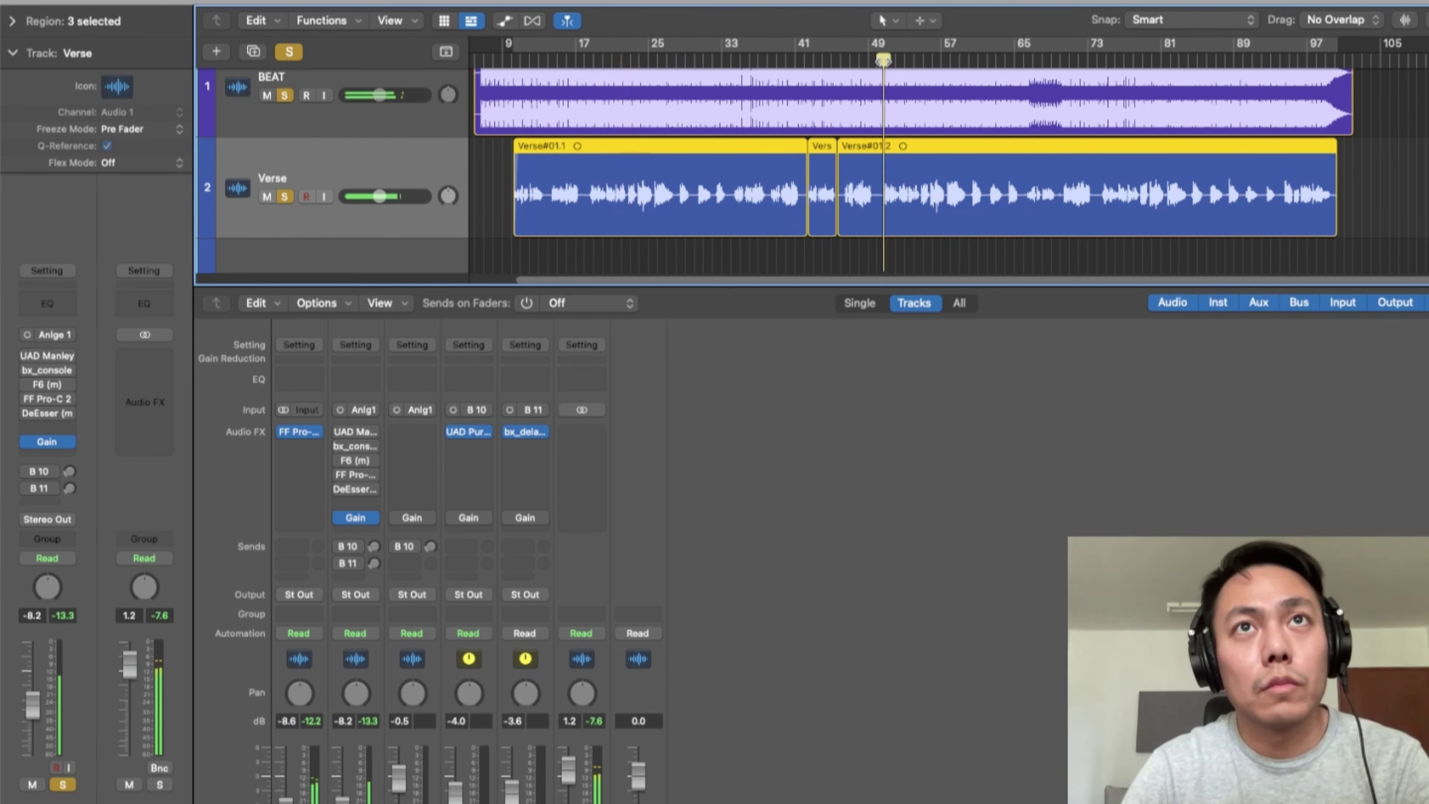
left_click_drag(336, 490, 340, 431)
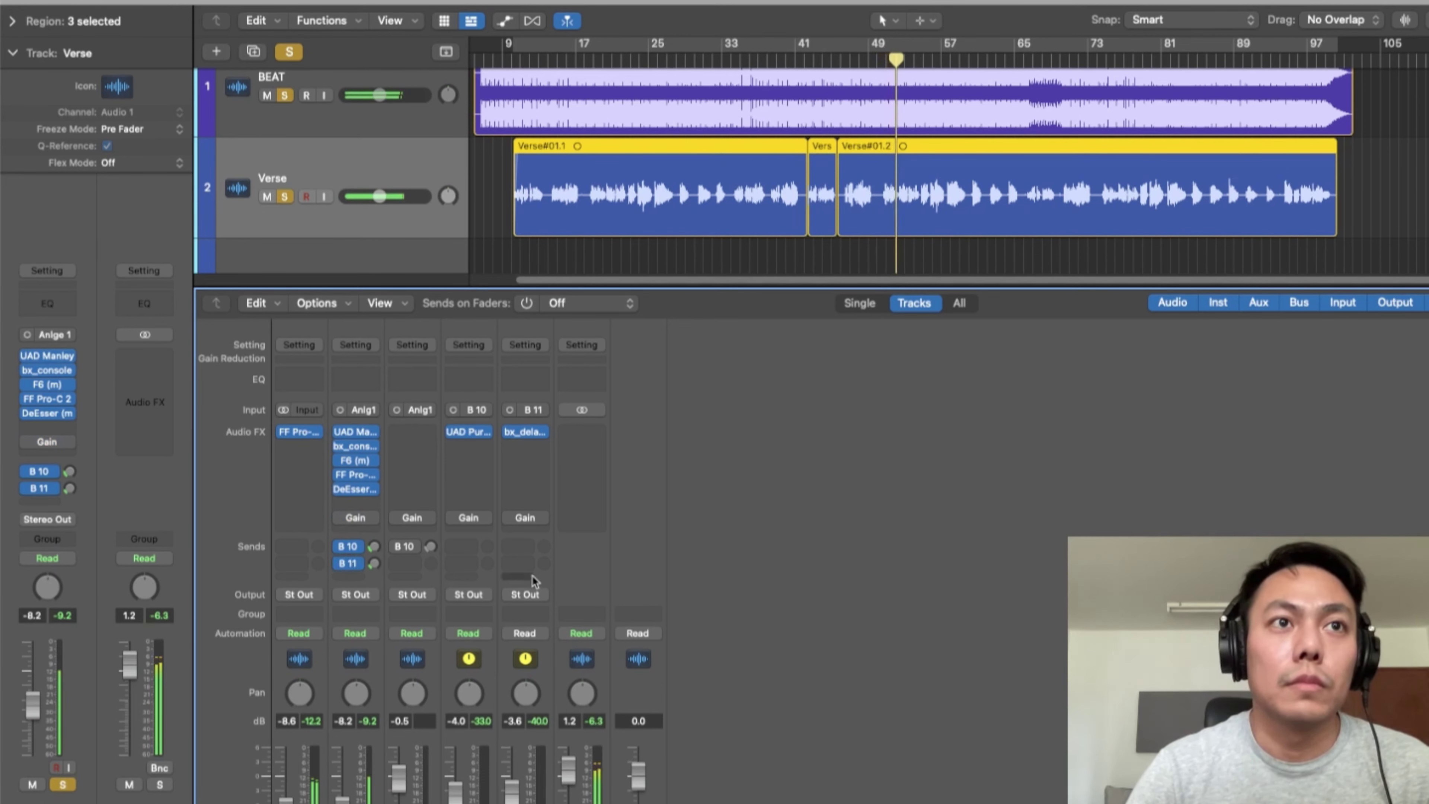
Raise BEAT to -5.7 dB and Verse to -5.5 dB, and lower Stereo Out to 0.2 dB while the processed mix plays.
scroll(557, 586, "down", 4)
left_click_drag(333, 704, 286, 684)
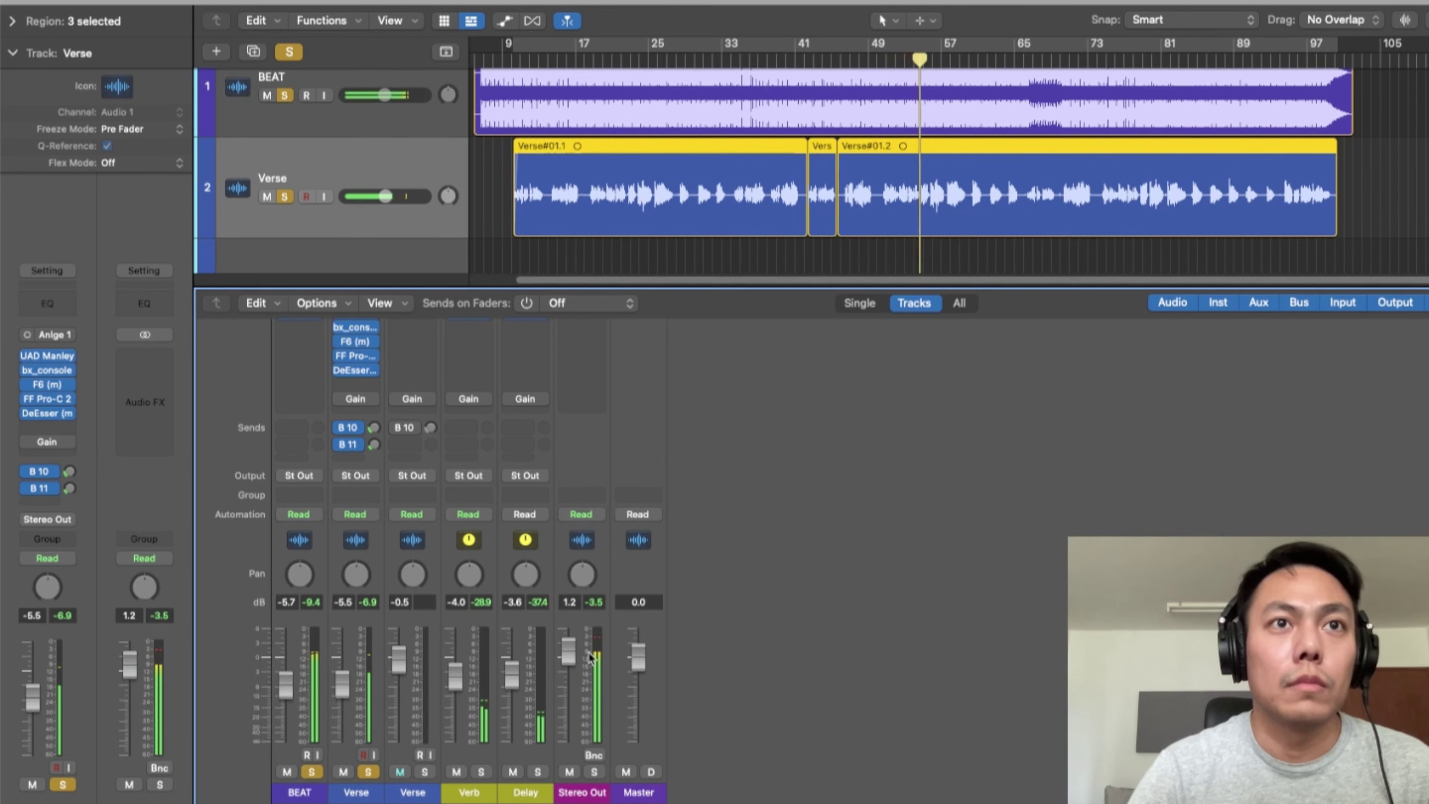
left_click_drag(563, 655, 562, 659)
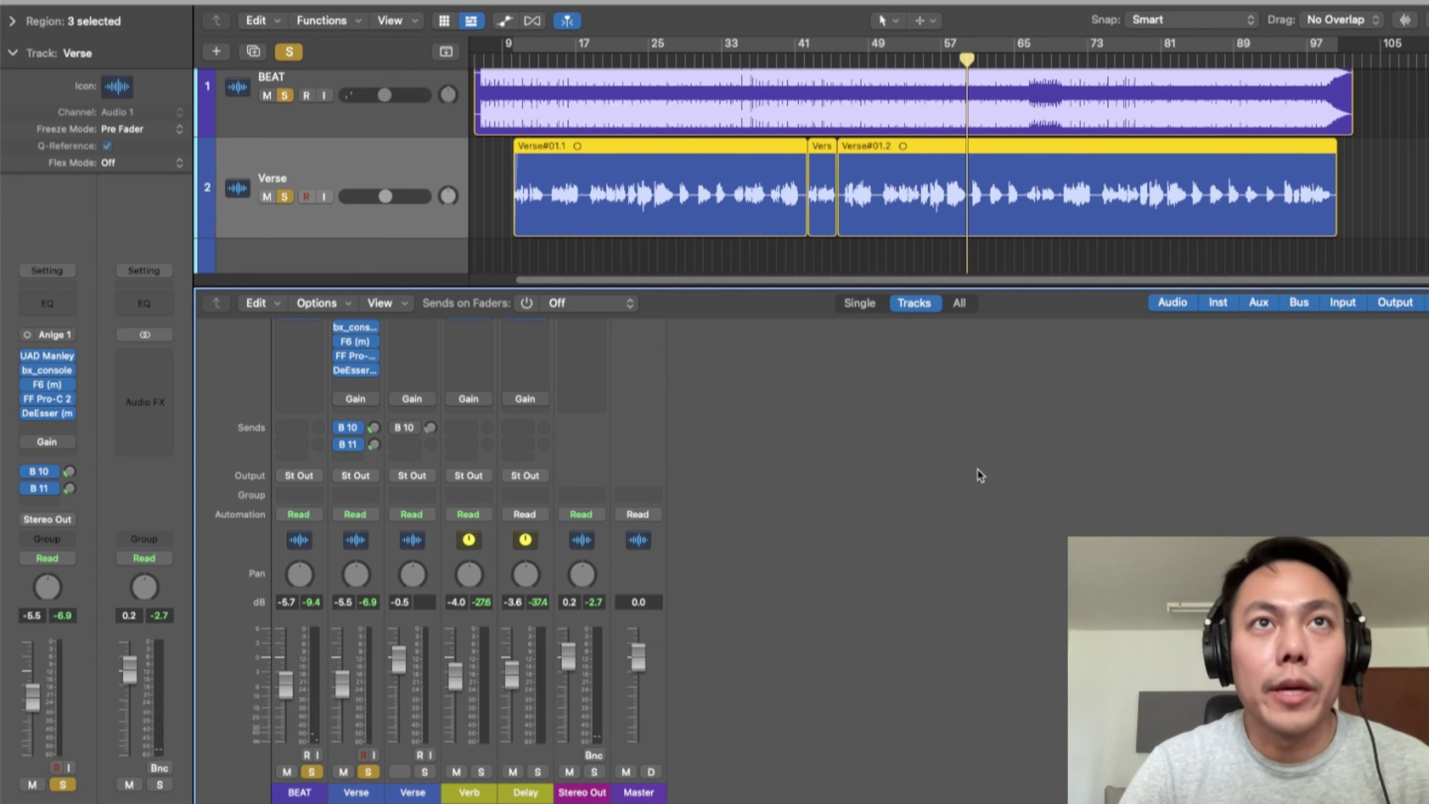
scroll(921, 423, "up", 4)
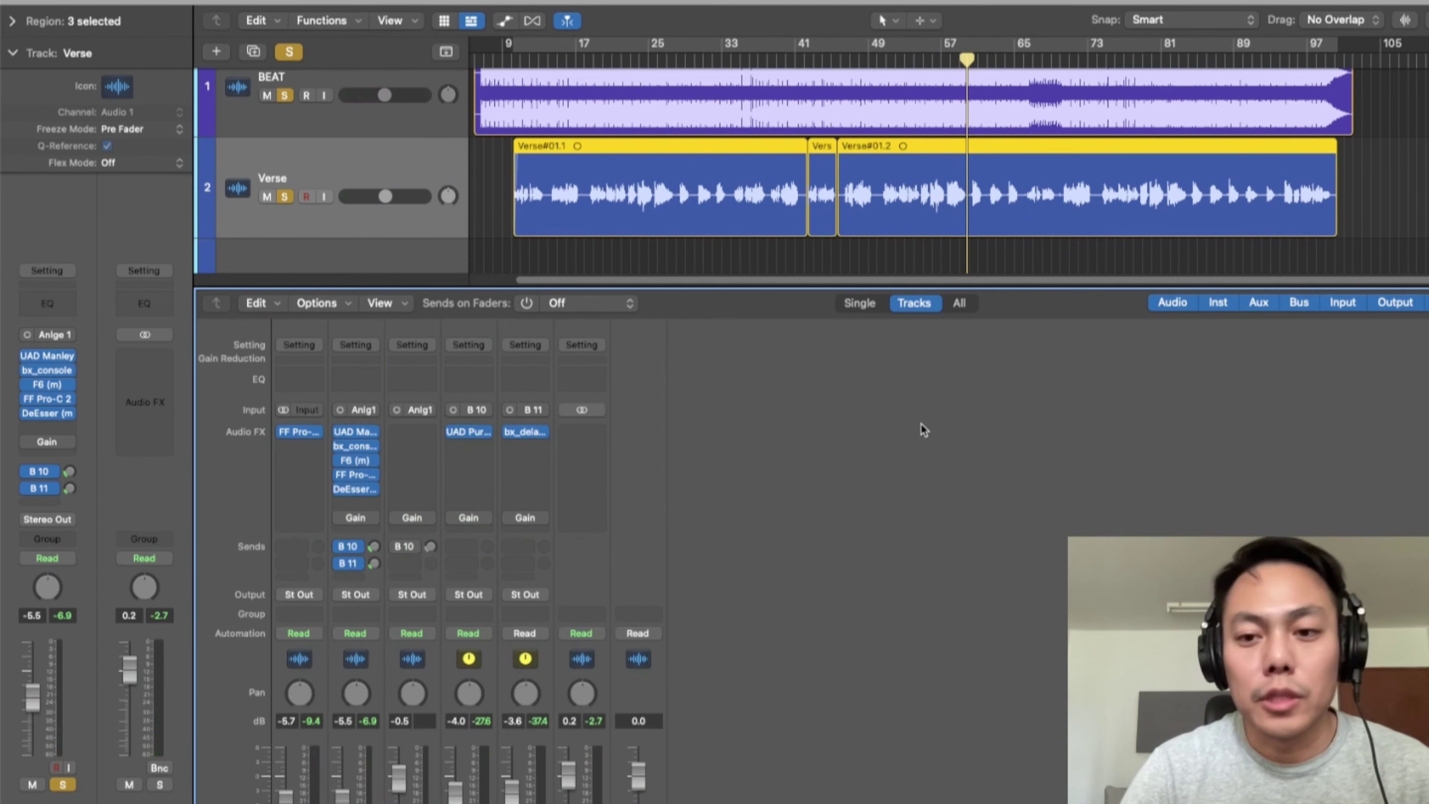